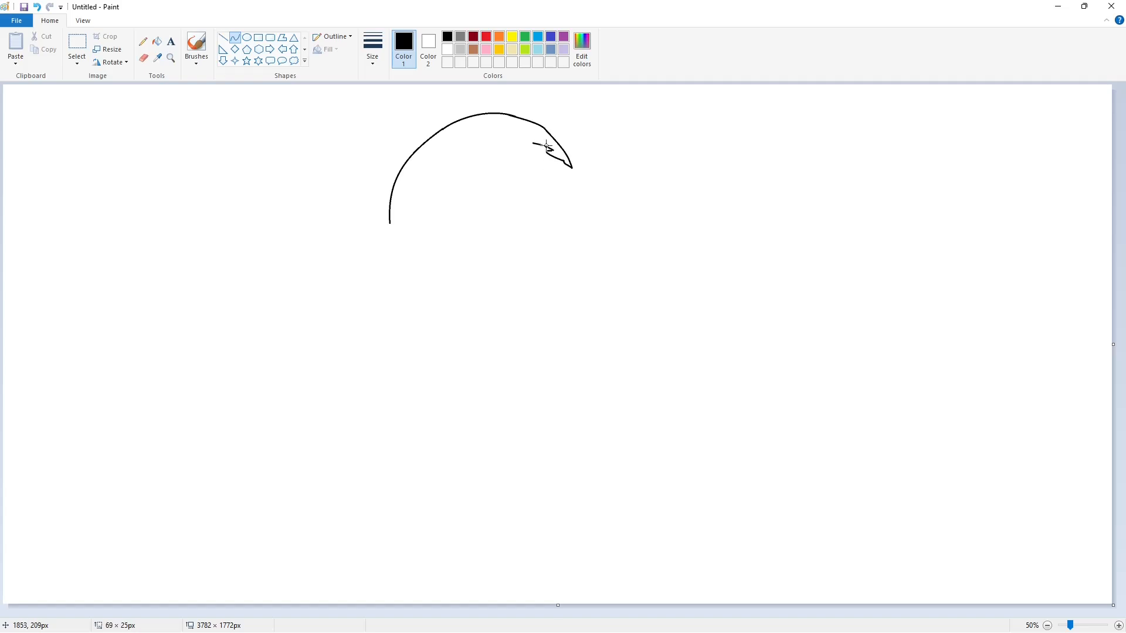
Complete the inner hair contour with black curves from the notched tip at the forehead around to the left temple
double_click(531, 138)
mouse_move(549, 143)
mouse_down()
mouse_move(518, 125)
mouse_move(484, 125)
mouse_move(432, 151)
mouse_move(463, 136)
mouse_move(423, 183)
mouse_move(426, 216)
mouse_move(412, 187)
mouse_up()
click(605, 148)
double_click(542, 128)
click(597, 149)
double_click(500, 118)
click(580, 142)
click(516, 191)
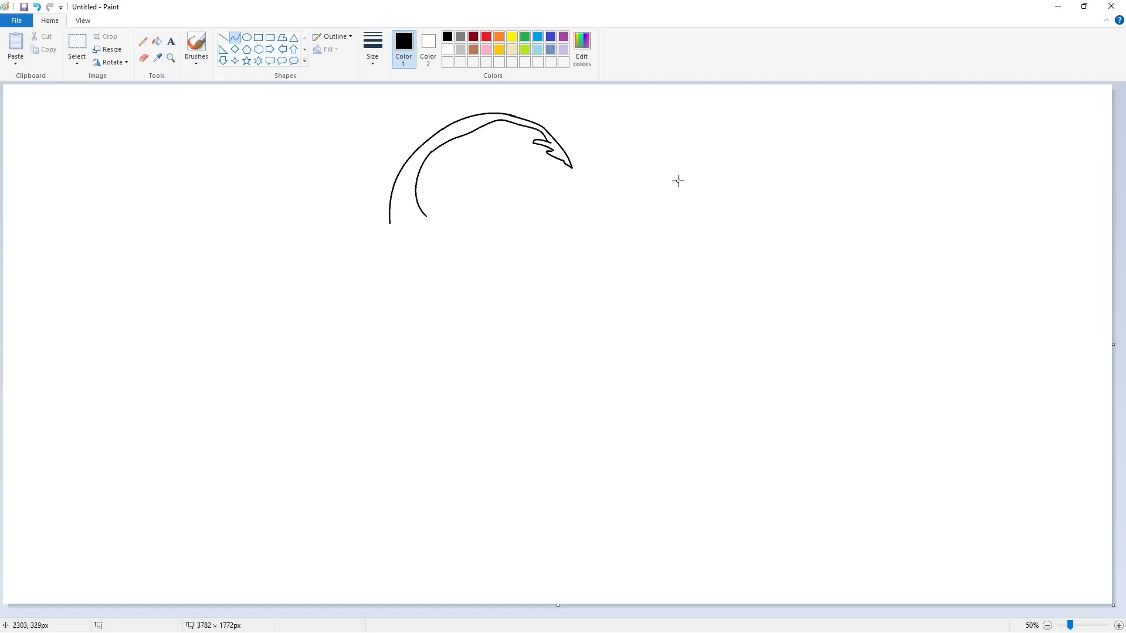
Outline the left eyebrow, upper eyelid and iris with connected black curves beneath the hairline
drag(499, 178, 491, 170)
click(518, 175)
click(517, 195)
mouse_move(525, 203)
mouse_down()
mouse_move(495, 218)
mouse_move(452, 209)
mouse_move(485, 221)
mouse_move(508, 192)
mouse_up()
mouse_move(495, 196)
mouse_down()
mouse_move(486, 186)
mouse_move(512, 187)
mouse_up()
drag(505, 184, 459, 201)
click(571, 185)
mouse_move(476, 194)
mouse_down()
mouse_move(467, 207)
mouse_move(486, 183)
mouse_move(471, 194)
mouse_up()
click(606, 189)
Fill the outlined left eyebrow and eye shape with black
click(1118, 626)
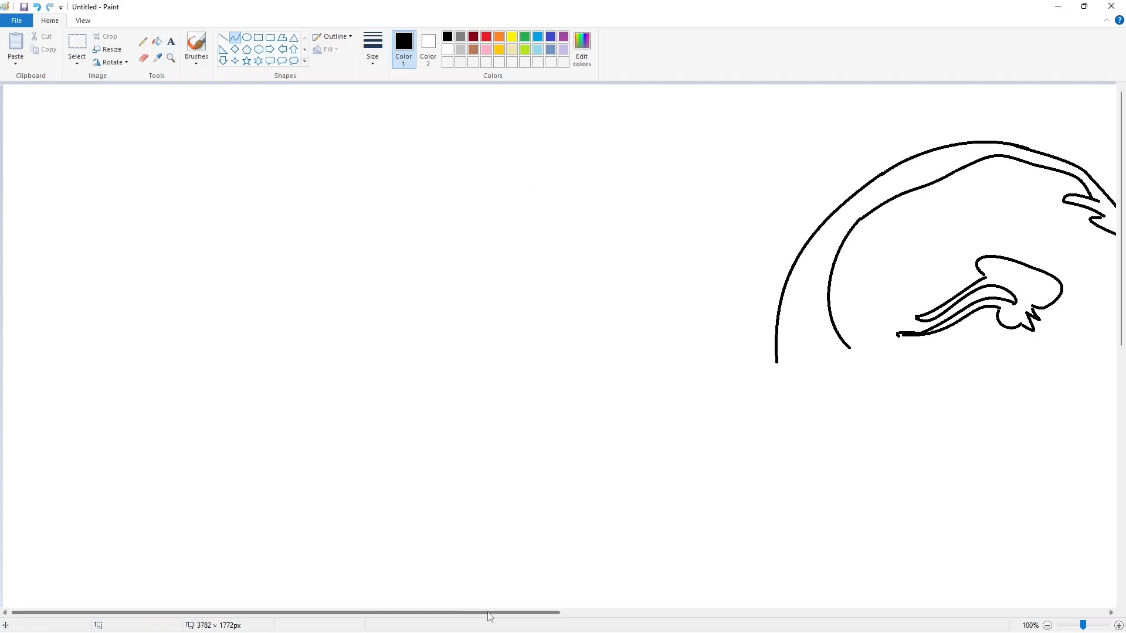
drag(490, 614, 704, 613)
click(157, 42)
click(580, 273)
Touch up the inner corner of the left eye with a short straight black line
click(223, 38)
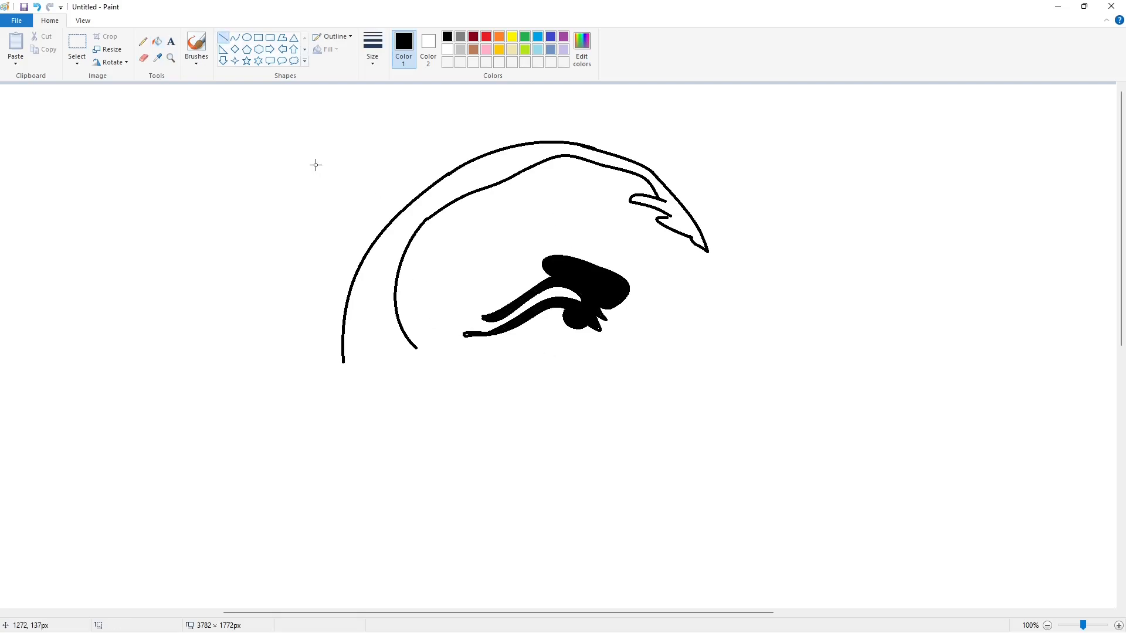
drag(596, 309, 604, 317)
click(639, 322)
ctrl+scroll(761, 443, down, 1)
Outline the top and outer edge of the right eyebrow with black curves running down beside the eye
click(235, 37)
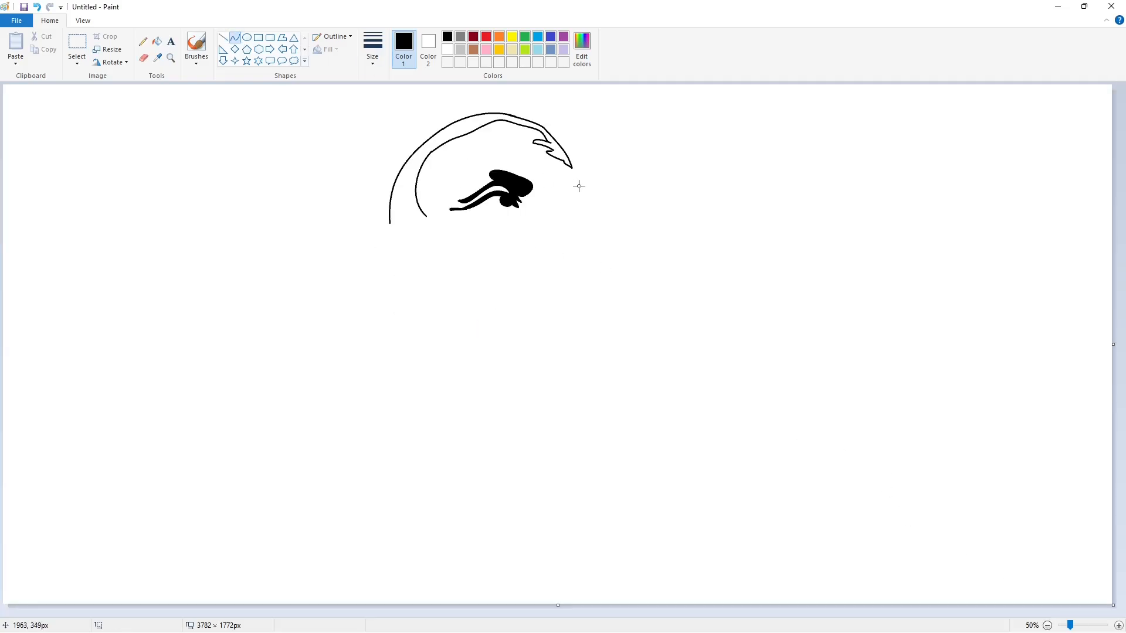
double_click(550, 175)
click(614, 180)
click(545, 184)
key(ctrl+z)
mouse_move(555, 180)
mouse_down()
mouse_move(588, 198)
mouse_move(592, 226)
mouse_move(570, 215)
mouse_move(586, 217)
mouse_move(574, 206)
mouse_move(585, 218)
mouse_up()
click(576, 188)
click(577, 171)
click(648, 198)
Draw the right eye's lower edge with curves and add a small circle for its iris
double_click(576, 221)
click(643, 226)
double_click(578, 220)
click(630, 223)
click(247, 37)
click(643, 210)
Close the right eyebrow and eyelid outline with curves and fill the shape with black
click(235, 37)
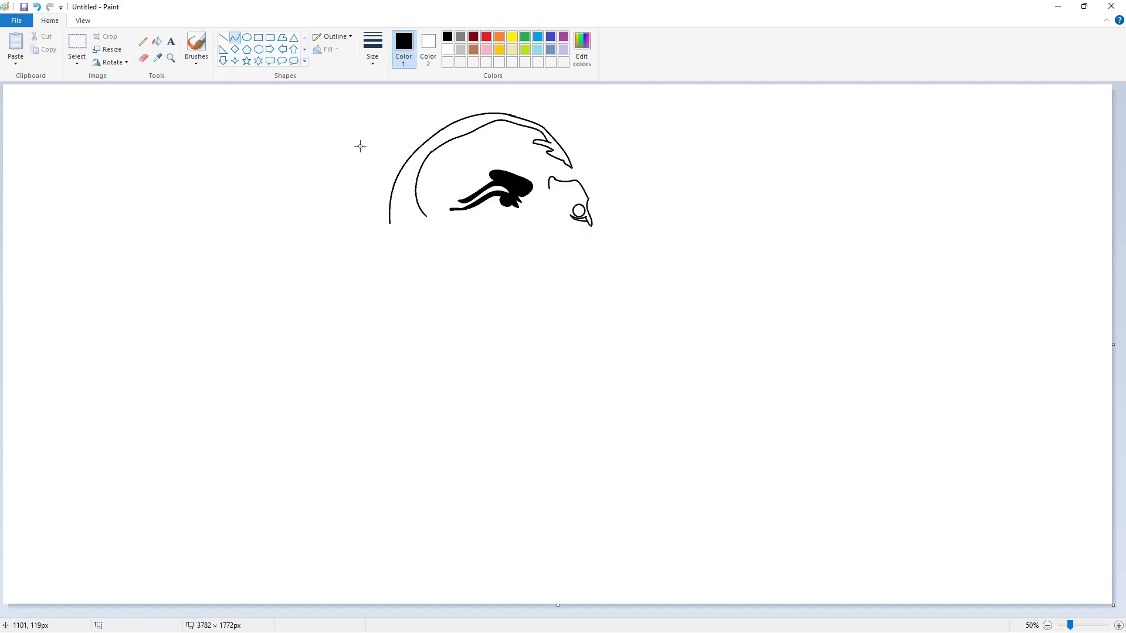
click(575, 204)
click(643, 198)
drag(562, 202, 557, 208)
click(158, 41)
click(589, 217)
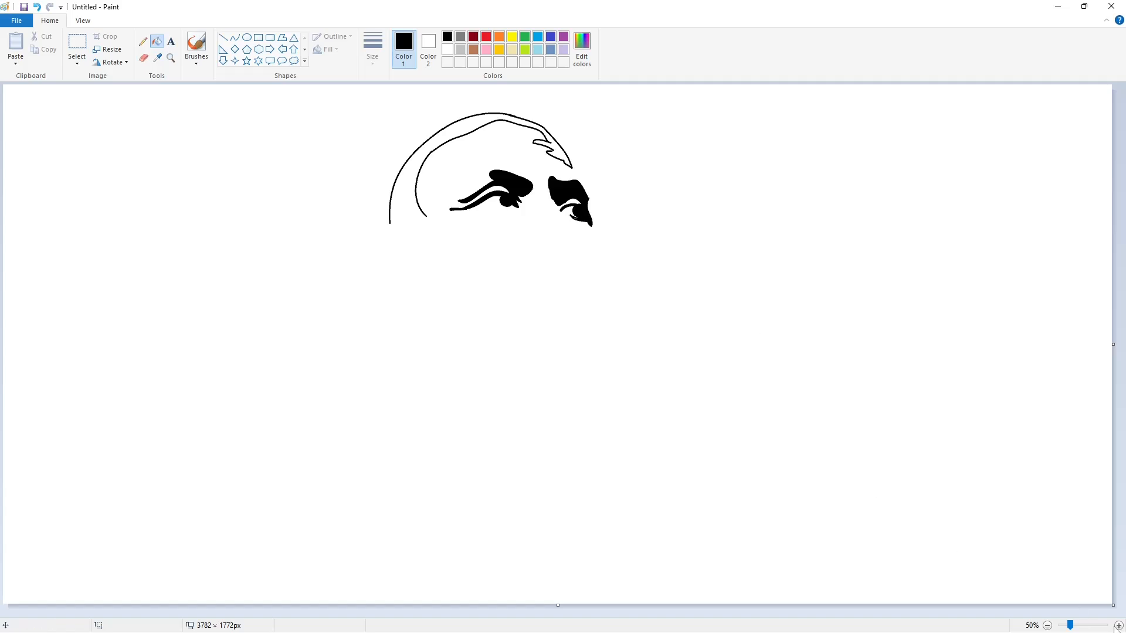
Touch up the edge of the right eye with a straight line and set the drawing colour to white
click(1118, 625)
click(222, 37)
drag(612, 323, 645, 318)
click(669, 343)
click(447, 49)
click(688, 328)
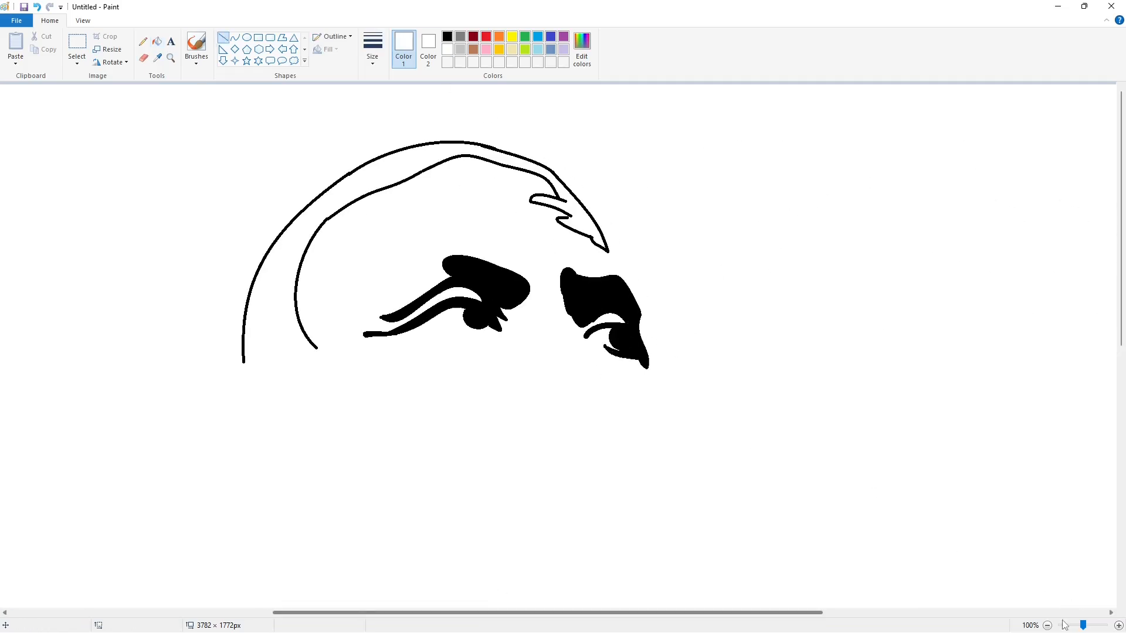
ctrl+scroll(809, 468, down, 1)
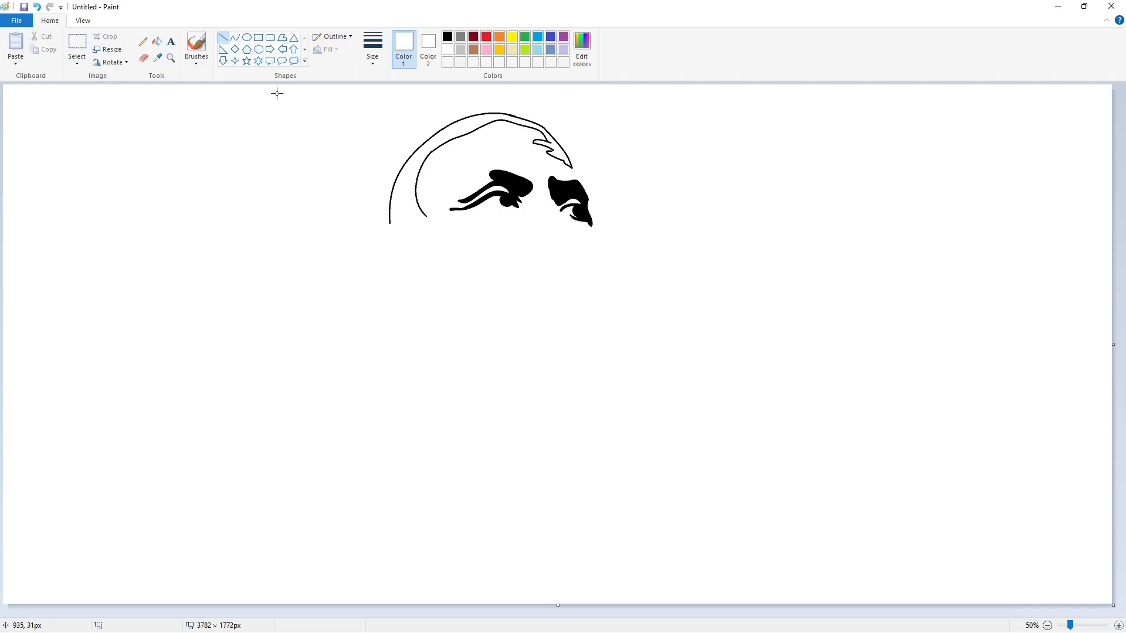
Draw a short black curve about 75 × 13 px under the left eye as its lower lid
click(236, 37)
click(447, 36)
drag(488, 213, 511, 213)
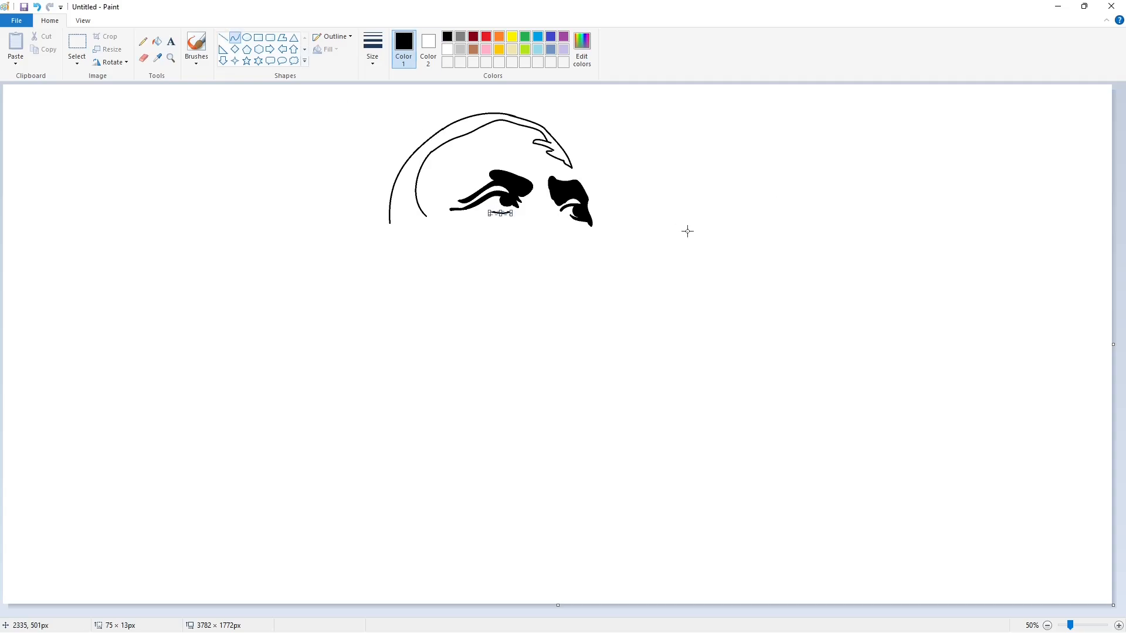
click(687, 231)
Trim the left end of the lower lid curve with a straight white line in a different thickness
click(1118, 626)
click(223, 37)
click(448, 50)
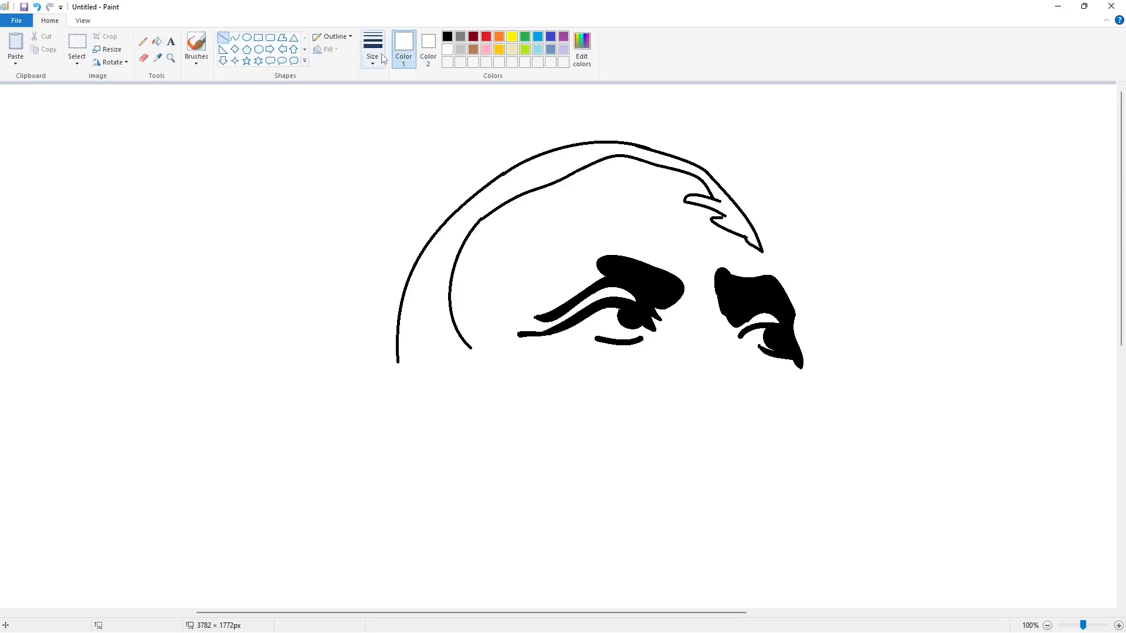
click(372, 47)
click(389, 128)
drag(584, 336, 614, 347)
ctrl+scroll(912, 464, down, 1)
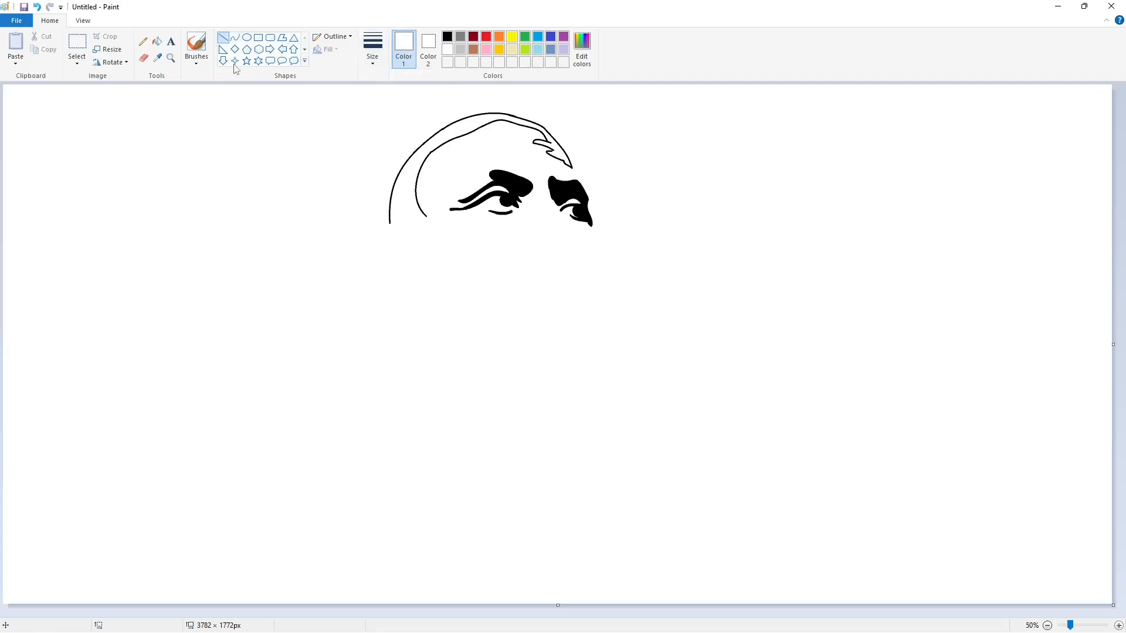
Add a short black curve about 37 × 7 px left of the lower lid line and undo the stray curve
click(235, 37)
click(447, 36)
drag(489, 212, 479, 210)
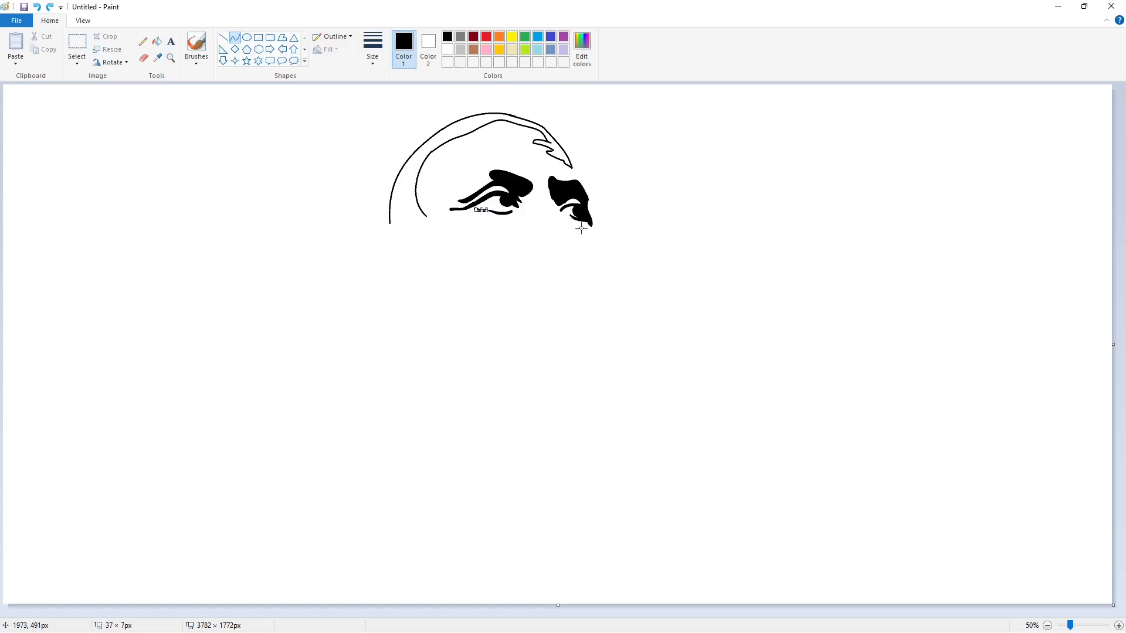
drag(576, 136, 615, 179)
click(731, 219)
key(ctrl+z)
Separate the two lower lid strokes of the left eye with a short white line of adjusted thickness
click(1118, 625)
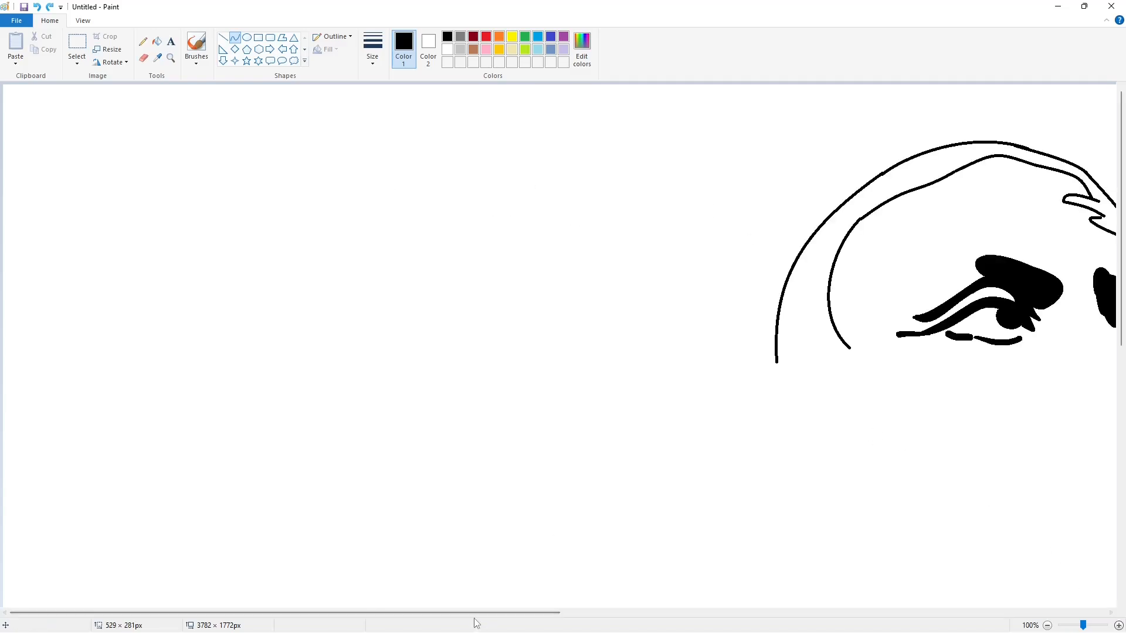
drag(474, 614, 676, 614)
click(223, 38)
click(372, 50)
click(400, 131)
click(447, 49)
mouse_move(549, 333)
mouse_down()
mouse_move(561, 336)
mouse_move(542, 341)
mouse_move(552, 342)
mouse_up()
click(641, 354)
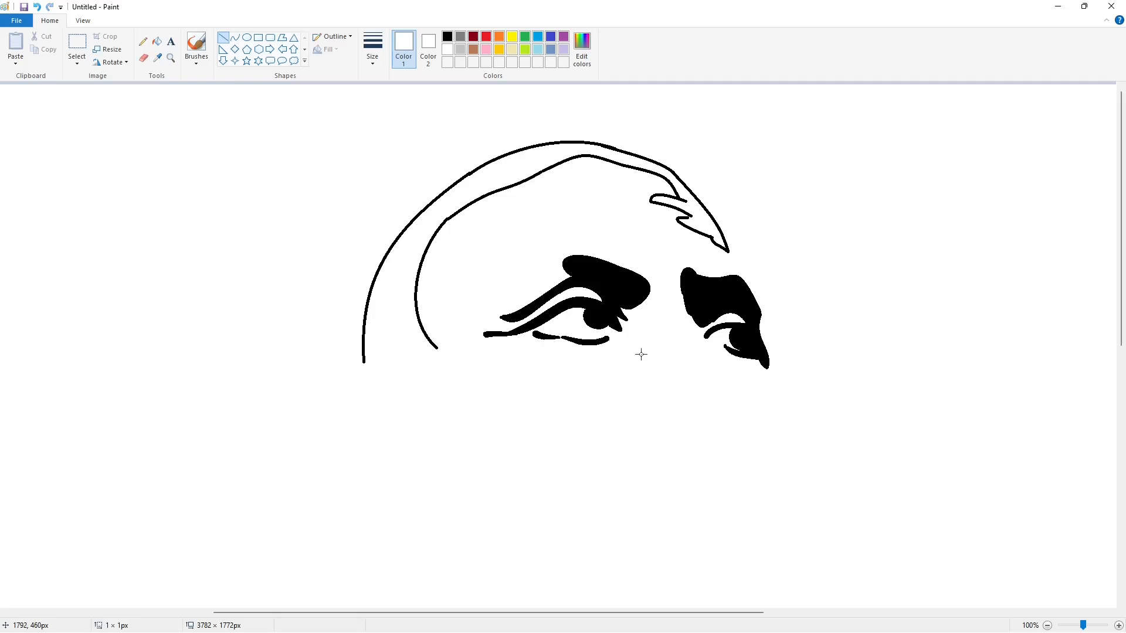
click(1046, 625)
Outline a pointed shadow shape below the right eye with black curves and fill it with black
click(235, 38)
click(447, 37)
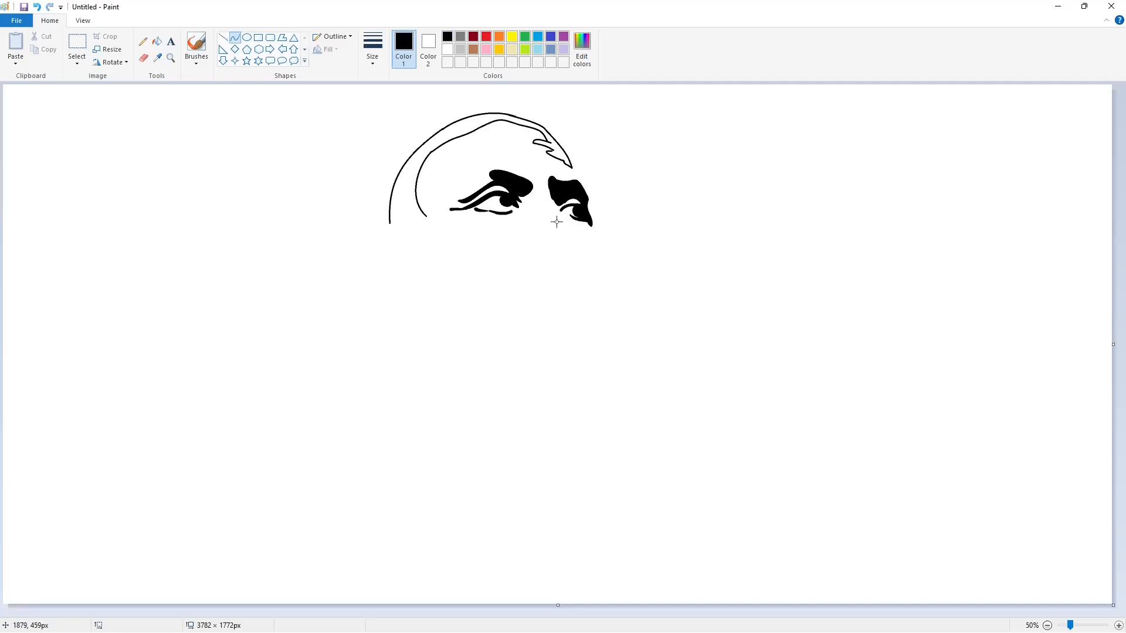
mouse_move(592, 234)
mouse_down()
mouse_move(565, 221)
mouse_move(587, 235)
mouse_up()
double_click(586, 227)
click(638, 236)
double_click(577, 220)
click(648, 241)
click(581, 226)
click(157, 41)
click(577, 225)
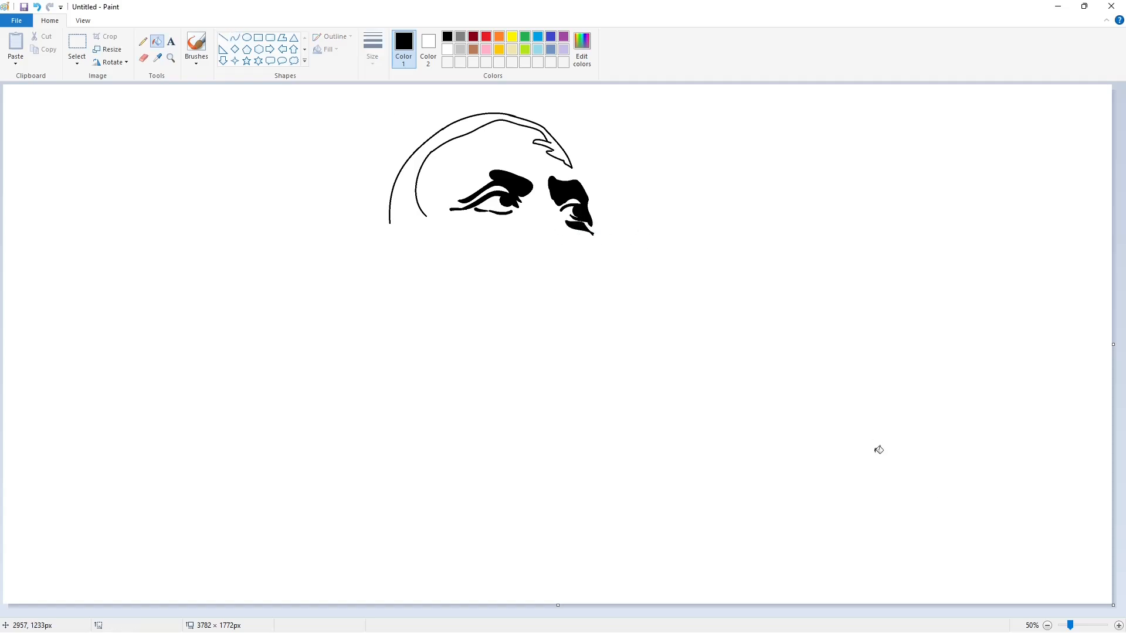
Trim the edges and pointed tip of the shadow below the right eye with straight white lines
click(1118, 625)
drag(553, 613, 777, 613)
click(223, 38)
click(447, 50)
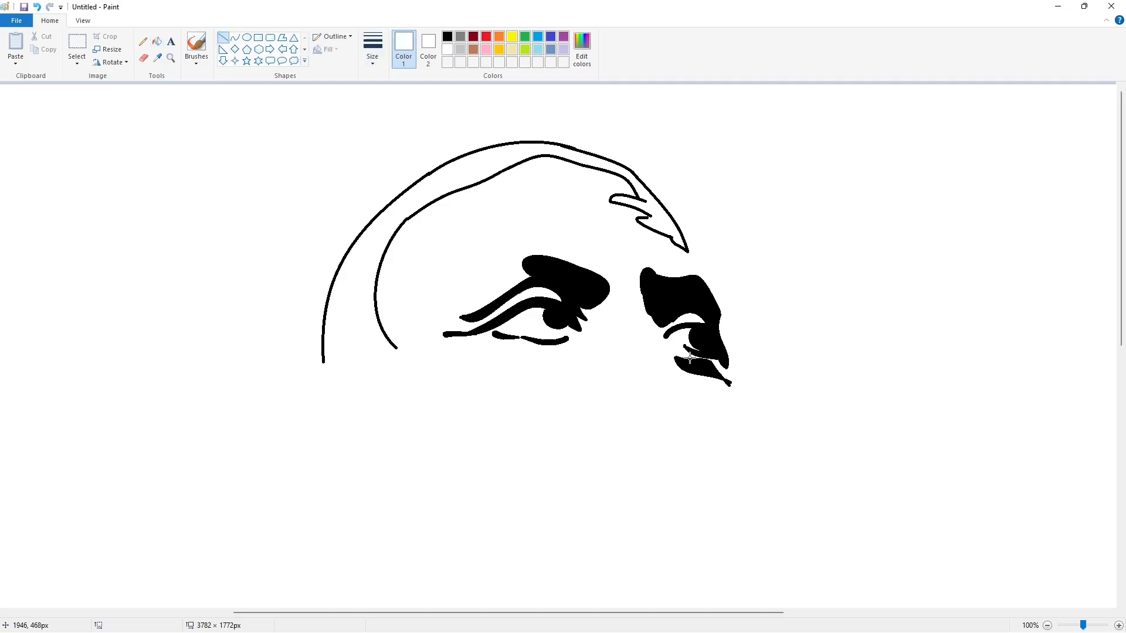
mouse_move(693, 357)
mouse_down()
mouse_move(714, 361)
mouse_move(735, 388)
mouse_up()
click(767, 351)
click(797, 385)
scroll(1005, 559, down, 1)
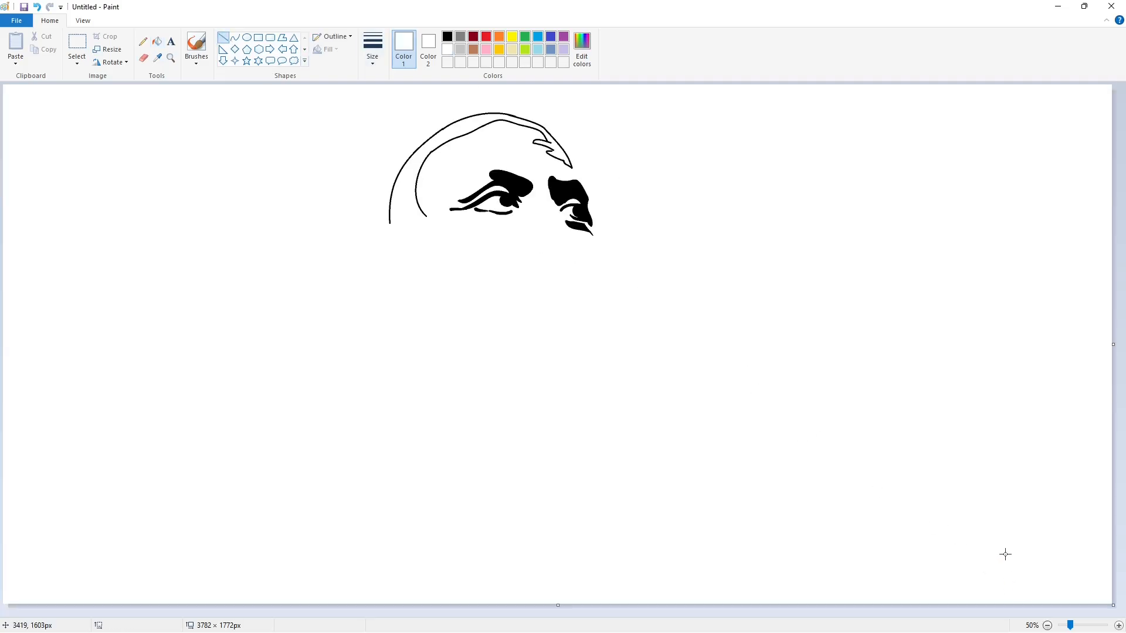
Draw a second black crease curve below the left eye and undo the stray line across the face
click(235, 38)
click(447, 37)
drag(485, 213, 658, 249)
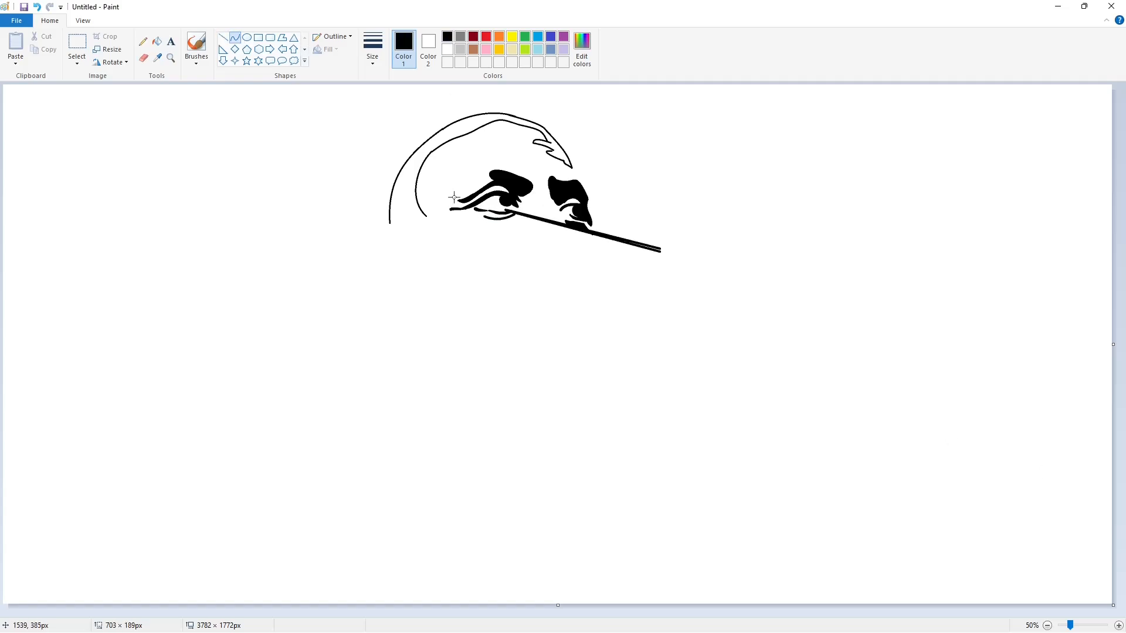
key(ctrl+z)
click(372, 47)
key(Escape)
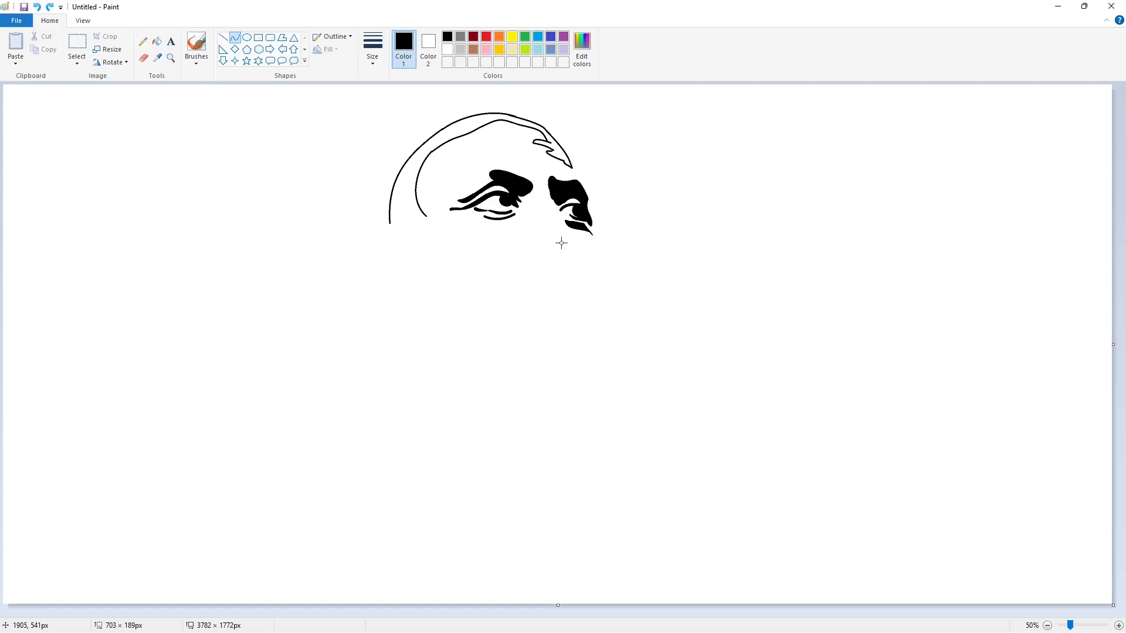
Draw the nose's lower edge and continue the black contour down the right side of the face to the chin
mouse_move(562, 241)
mouse_down()
mouse_move(516, 245)
mouse_move(576, 241)
mouse_move(603, 264)
mouse_move(610, 249)
mouse_move(586, 338)
mouse_move(602, 281)
mouse_up()
drag(585, 346, 596, 367)
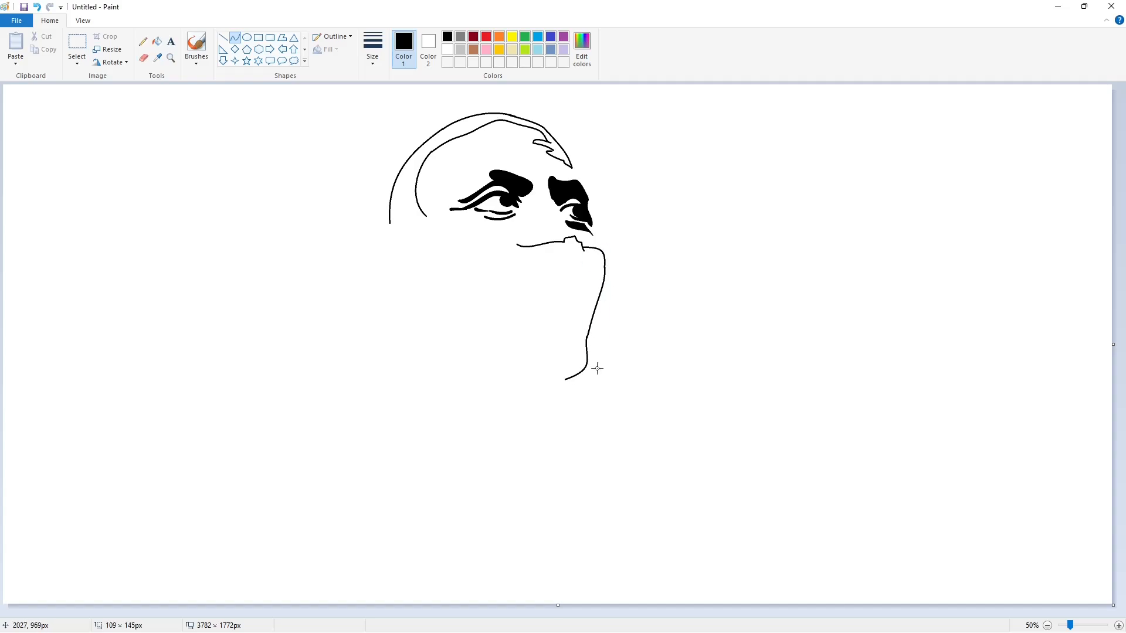
click(1119, 625)
scroll(702, 462, down, 1)
click(653, 282)
key(ctrl+z)
Draw the nostril notch, upper lip, teeth and lower lip with connected black curves
mouse_move(516, 244)
mouse_down()
mouse_move(562, 271)
mouse_move(500, 280)
mouse_move(531, 268)
mouse_move(500, 290)
mouse_move(487, 282)
mouse_move(501, 295)
mouse_up()
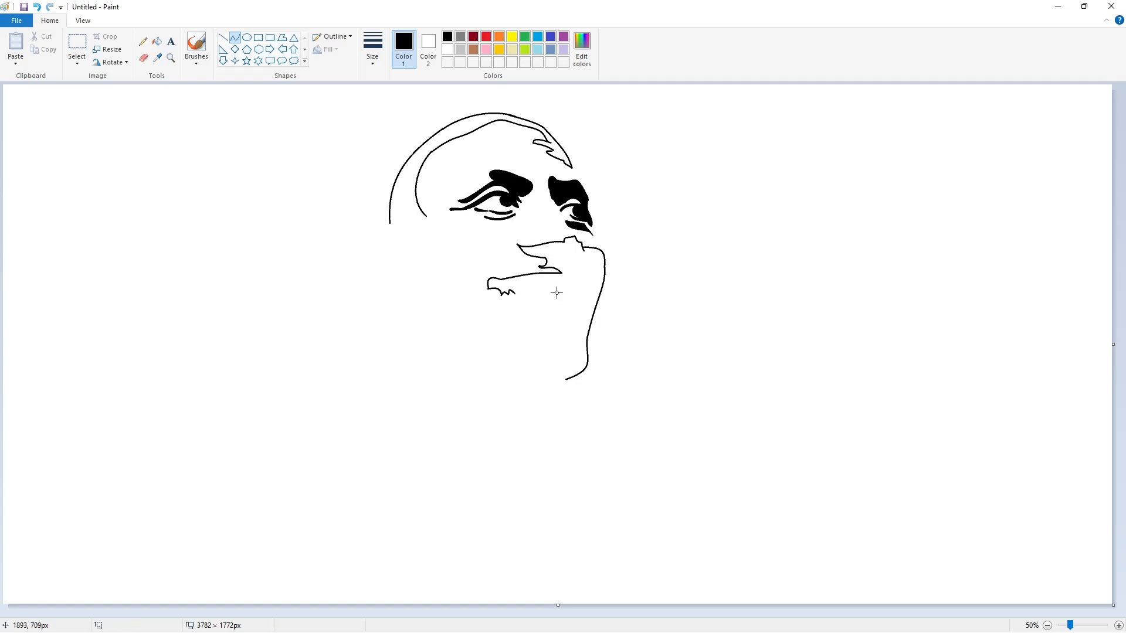
mouse_move(537, 284)
mouse_down()
mouse_move(527, 287)
mouse_move(572, 293)
mouse_move(545, 297)
mouse_up()
mouse_move(520, 298)
mouse_down()
mouse_move(569, 305)
mouse_move(533, 314)
mouse_move(564, 315)
mouse_up()
click(548, 299)
click(547, 300)
click(620, 313)
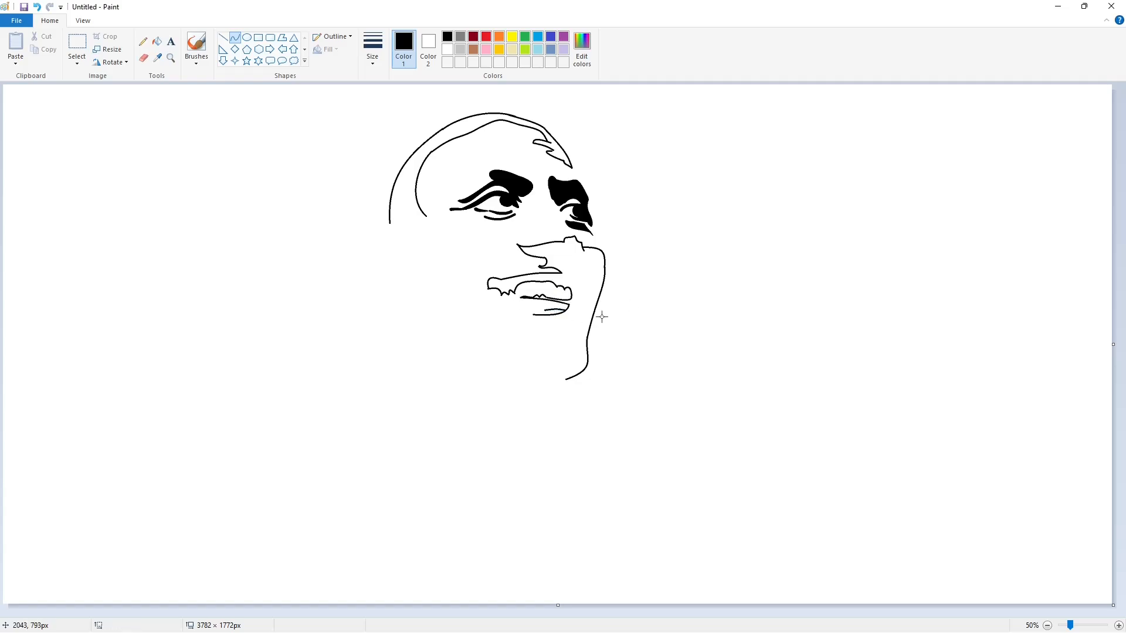
Touch up the right side contour of the face with a short straight black line
ctrl+scroll(782, 555, up, 1)
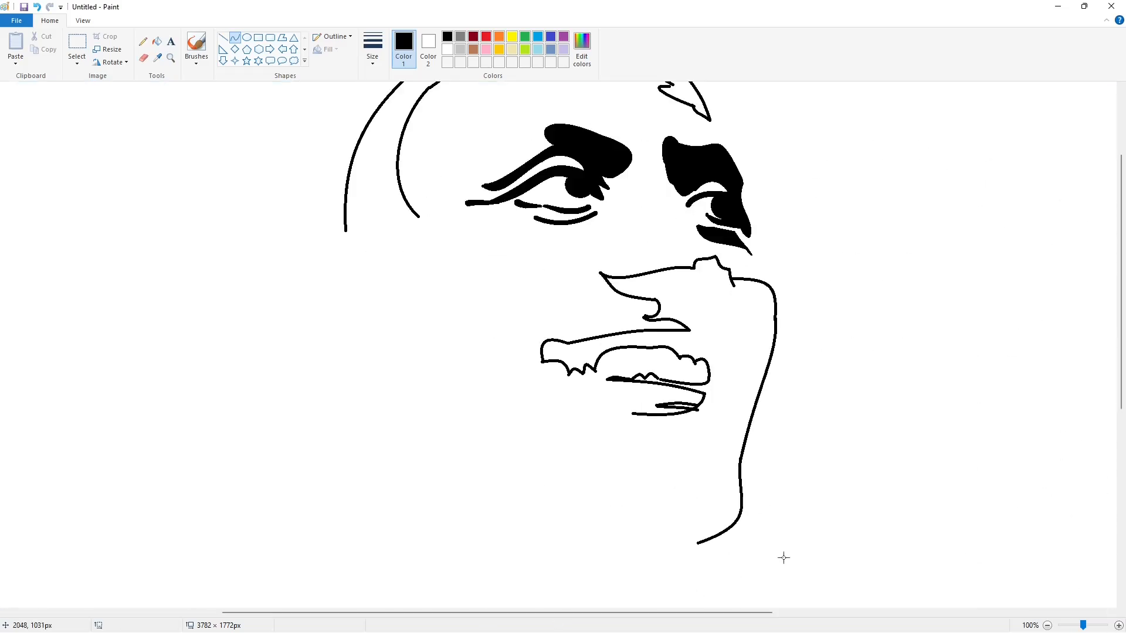
click(222, 38)
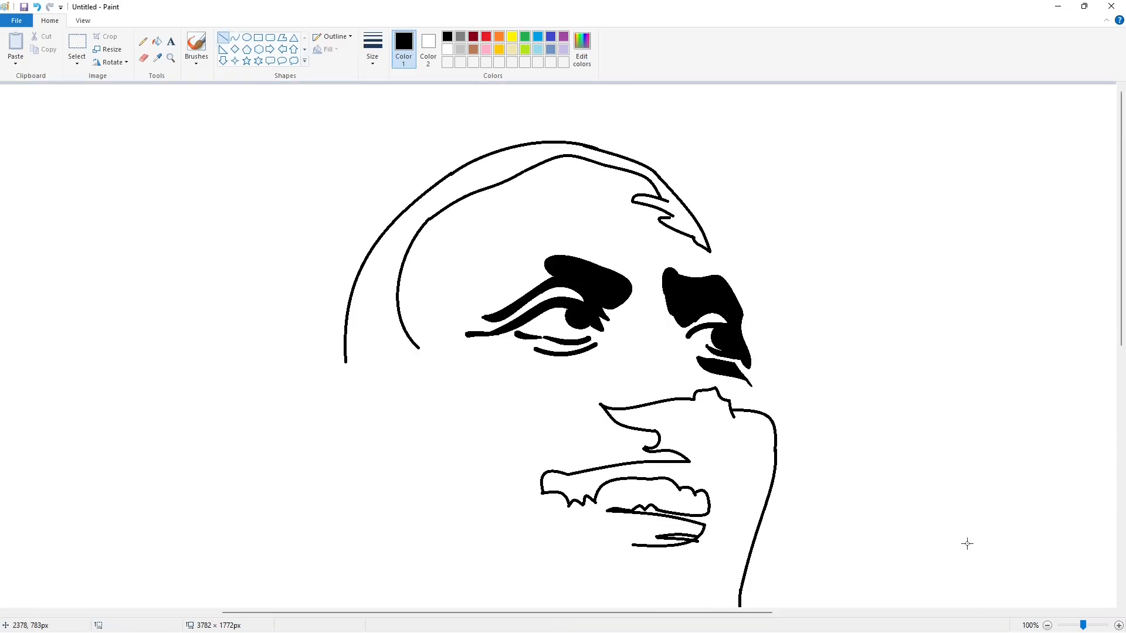
drag(770, 444, 770, 462)
scroll(860, 426, down, 2)
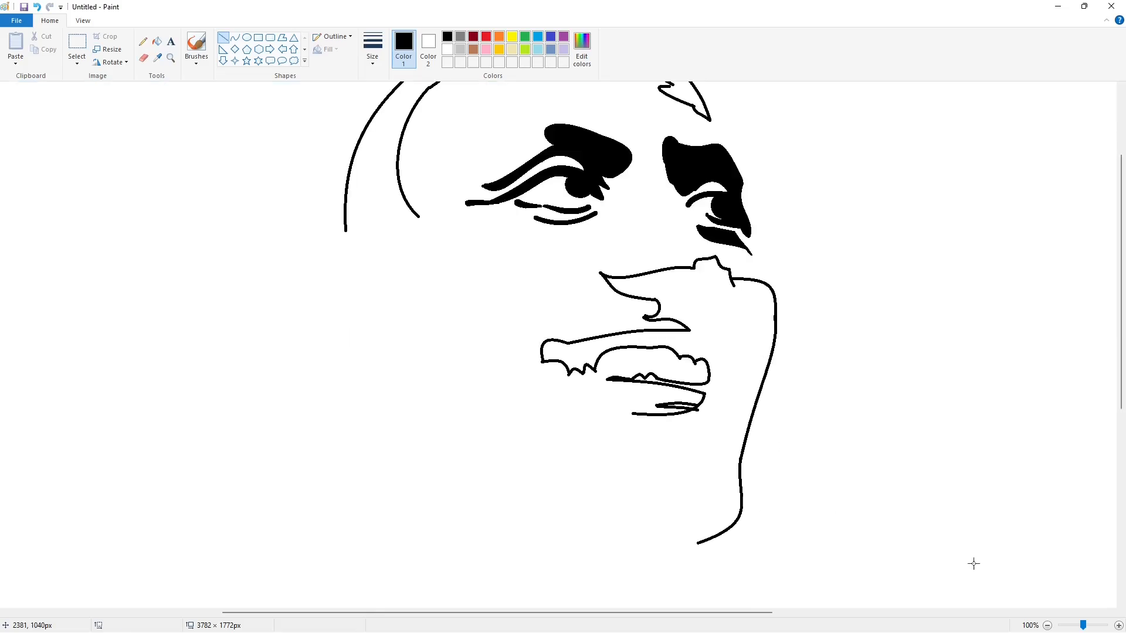
ctrl+scroll(980, 572, down, 1)
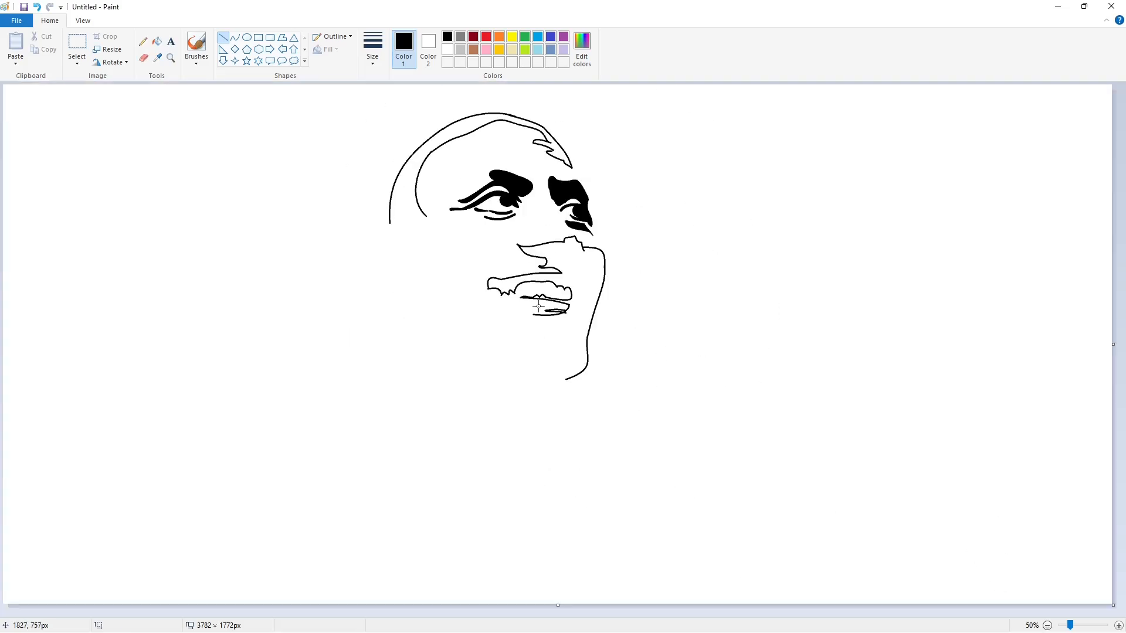
Draw black curves from the left end of the lower lip to the chin and around its corner
mouse_move(534, 315)
mouse_down()
mouse_move(575, 339)
mouse_move(537, 362)
mouse_move(472, 338)
mouse_move(444, 250)
mouse_up()
key(ctrl+z)
click(235, 37)
click(533, 325)
click(554, 329)
click(639, 325)
click(579, 350)
click(573, 362)
click(518, 369)
click(493, 355)
click(468, 350)
click(467, 317)
drag(449, 265, 460, 256)
key(ctrl+z)
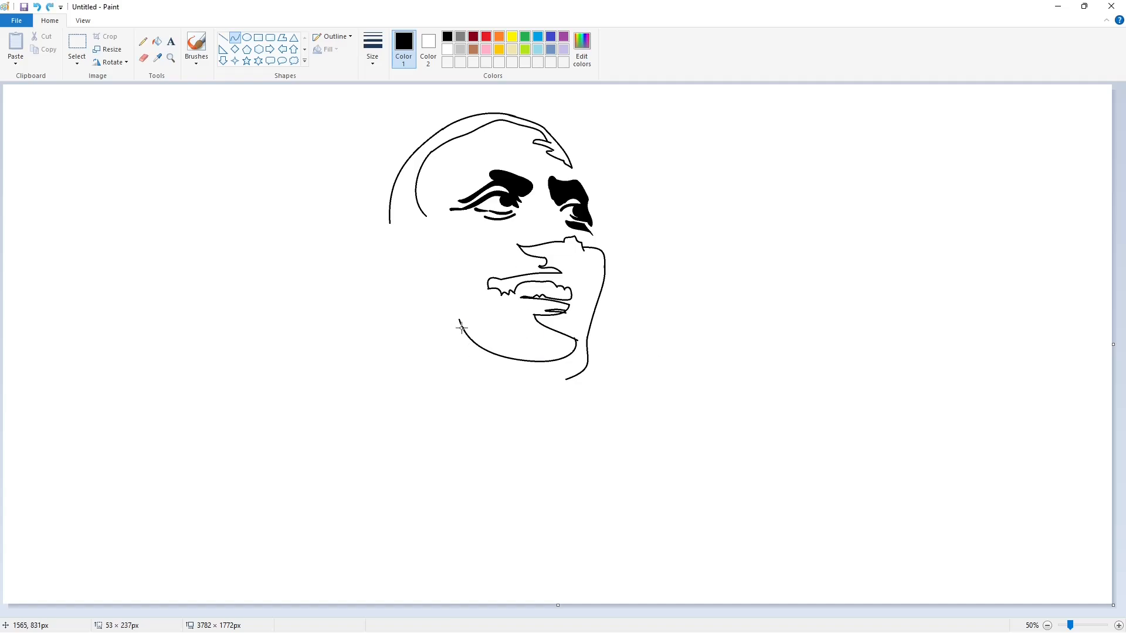
key(ctrl+z)
Draw the left jawline as a curve from the bottom of the chin up to the cheek
drag(536, 361, 455, 290)
click(507, 356)
drag(450, 340, 451, 345)
click(499, 291)
Continue the jawline with black curves past the ear area to join the inner hair contour at the temple
mouse_move(456, 291)
mouse_down()
mouse_move(422, 234)
mouse_move(431, 239)
mouse_up()
click(452, 262)
click(459, 251)
click(427, 268)
click(421, 237)
click(431, 224)
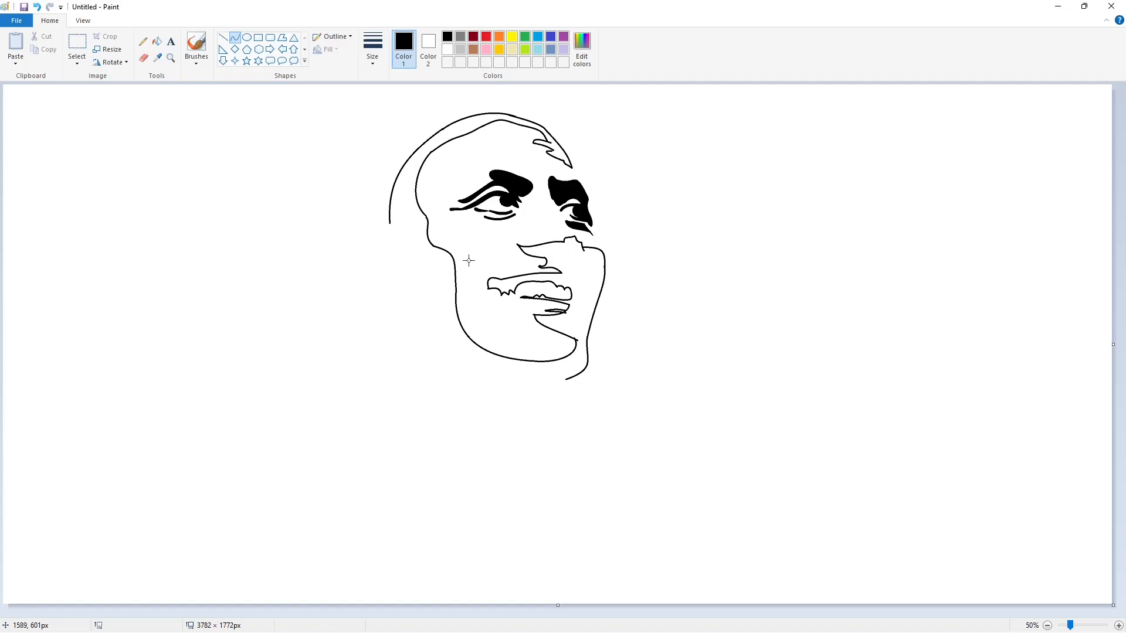
Draw two nearly parallel black curves meeting at their lower end as a crease on the left cheek
drag(469, 259, 475, 310)
click(461, 275)
click(460, 288)
drag(464, 256, 475, 310)
click(457, 276)
click(458, 294)
Fill the crease on the left cheek with black
click(1118, 626)
drag(528, 613, 734, 612)
scroll(489, 302, down, 2)
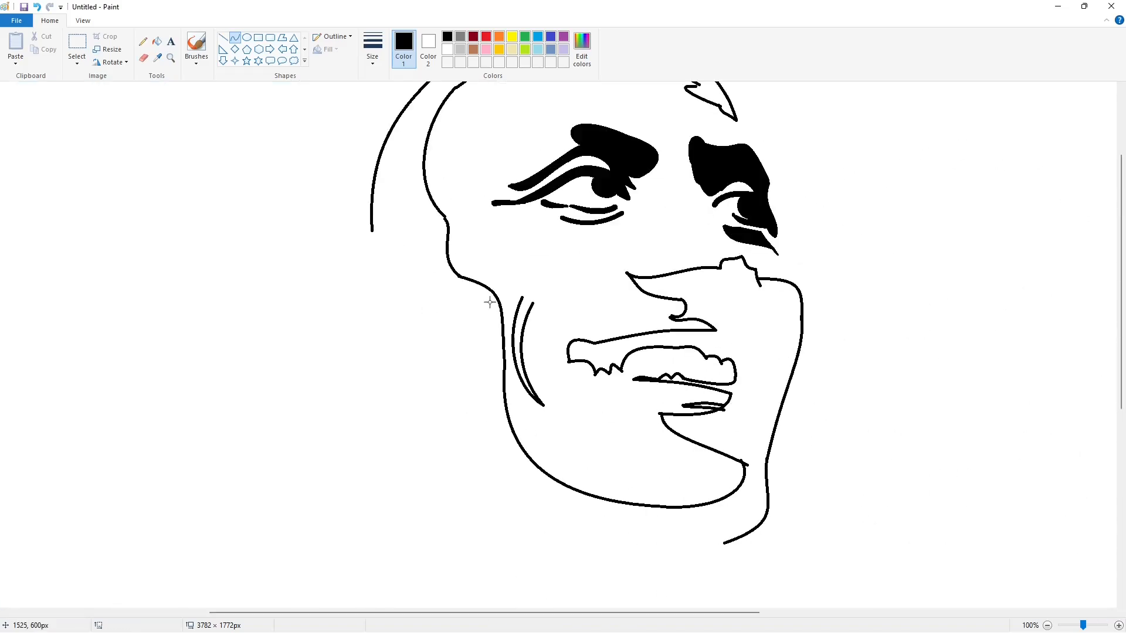
click(157, 41)
click(518, 352)
click(223, 37)
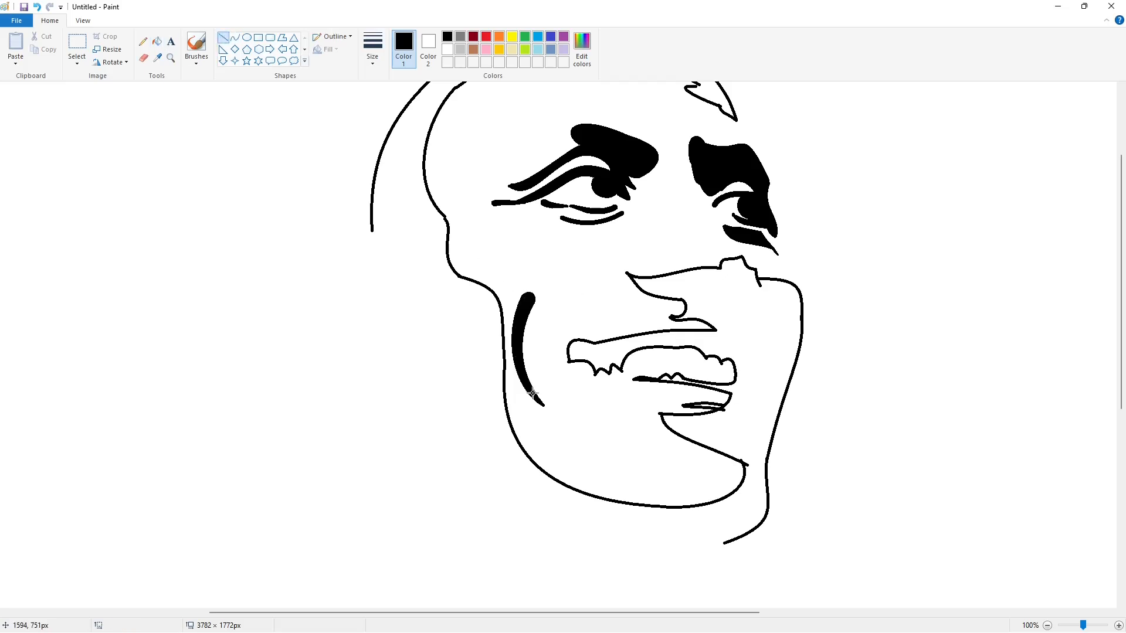
ctrl+scroll(1018, 594, down, 1)
click(235, 37)
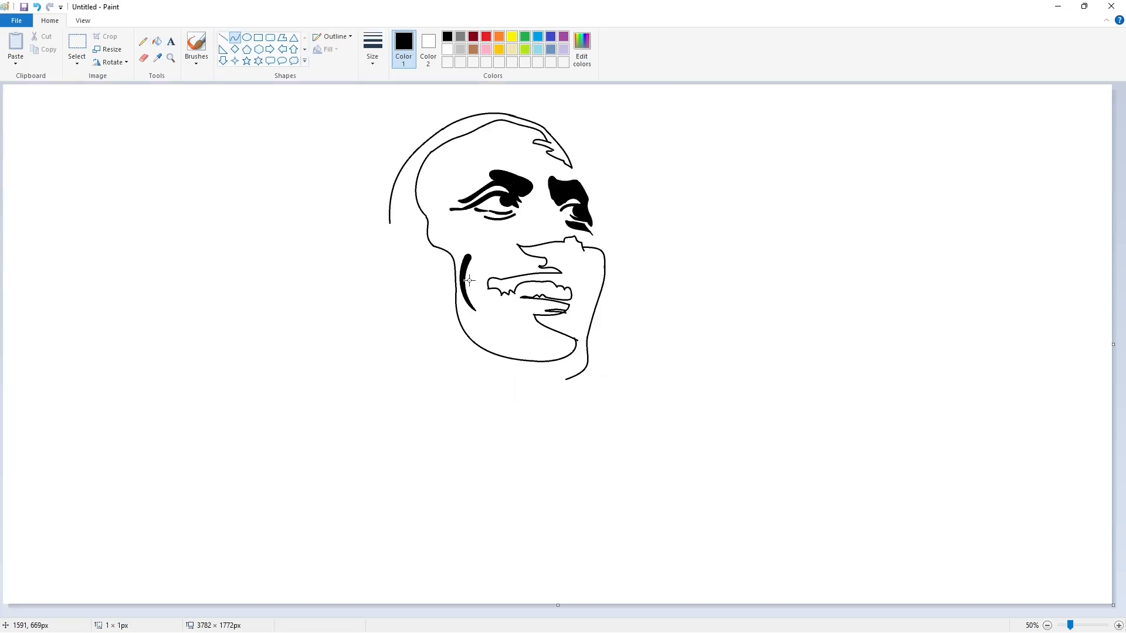
Draw a long curved crease from beside the nose down to the left cheek and fill it with black
mouse_move(469, 280)
mouse_down()
mouse_move(517, 236)
mouse_move(472, 282)
mouse_move(500, 255)
mouse_move(488, 269)
mouse_up()
double_click(516, 229)
click(502, 253)
double_click(502, 245)
click(446, 283)
click(475, 267)
click(605, 295)
click(157, 42)
click(496, 248)
Draw a shorter curved crease just outside the mouth corner and fill it with black
click(235, 38)
click(480, 274)
click(482, 264)
click(496, 265)
click(498, 261)
click(485, 277)
click(486, 275)
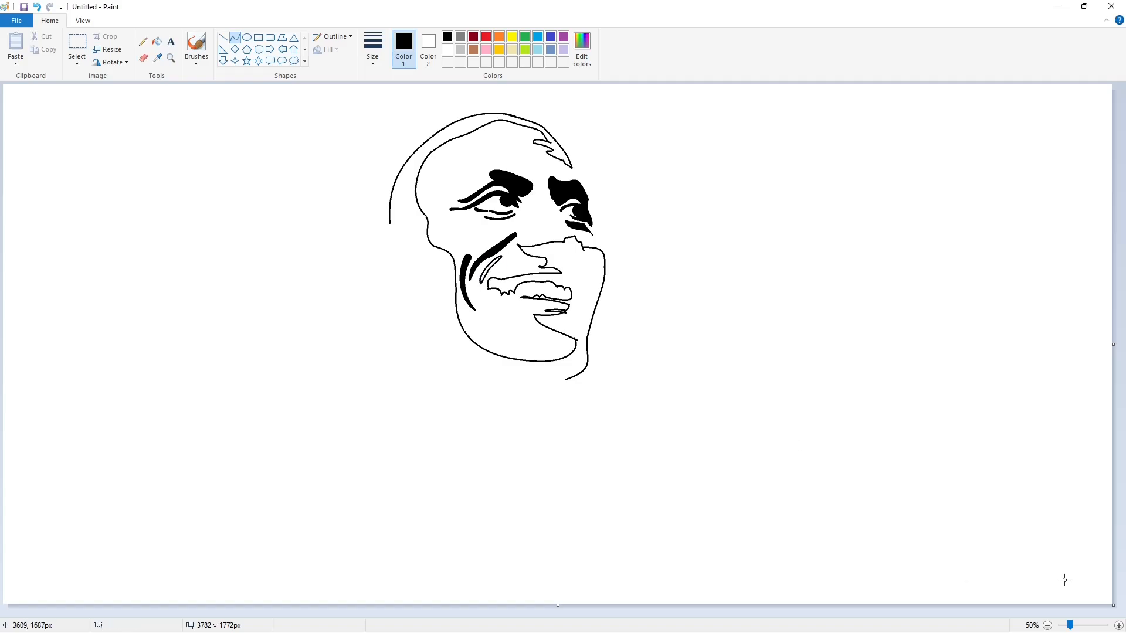
click(1118, 626)
drag(533, 613, 761, 568)
scroll(756, 563, down, 3)
click(157, 42)
click(519, 326)
Trim the lower end of the cheek creases with a short white line and set the drawing colour back to black
click(223, 37)
click(448, 50)
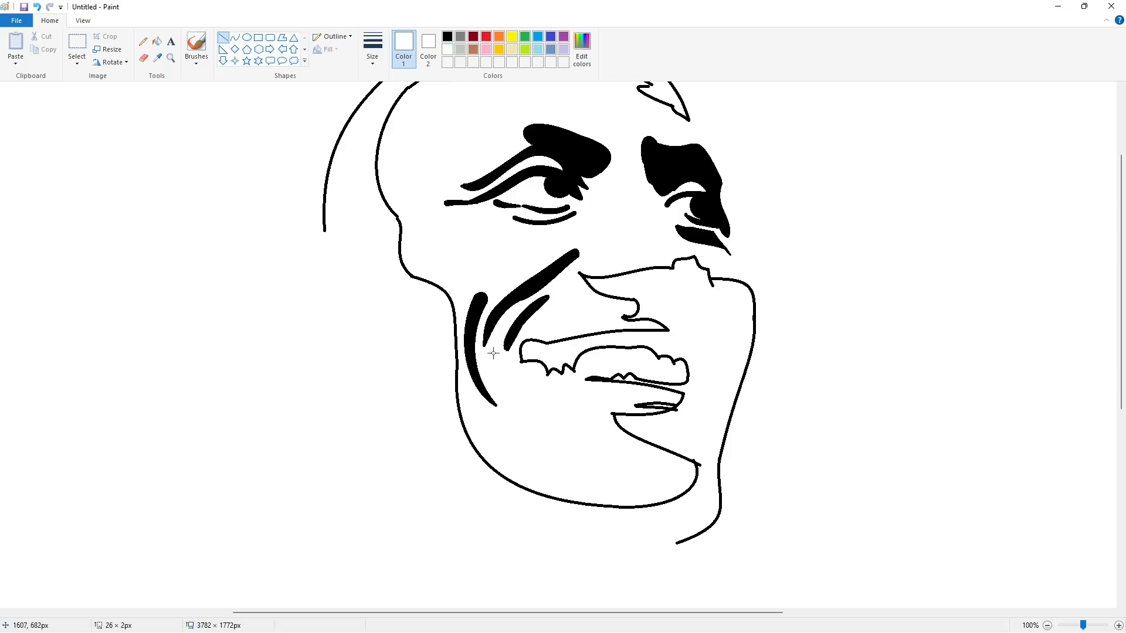
scroll(536, 334, up, 3)
click(447, 37)
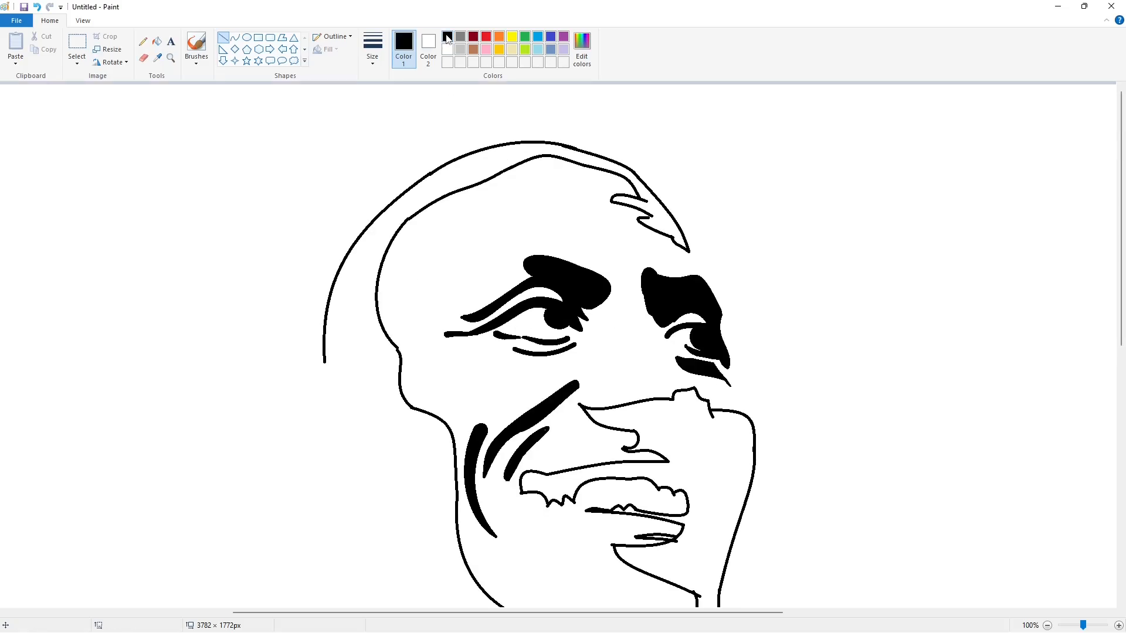
scroll(821, 454, down, 3)
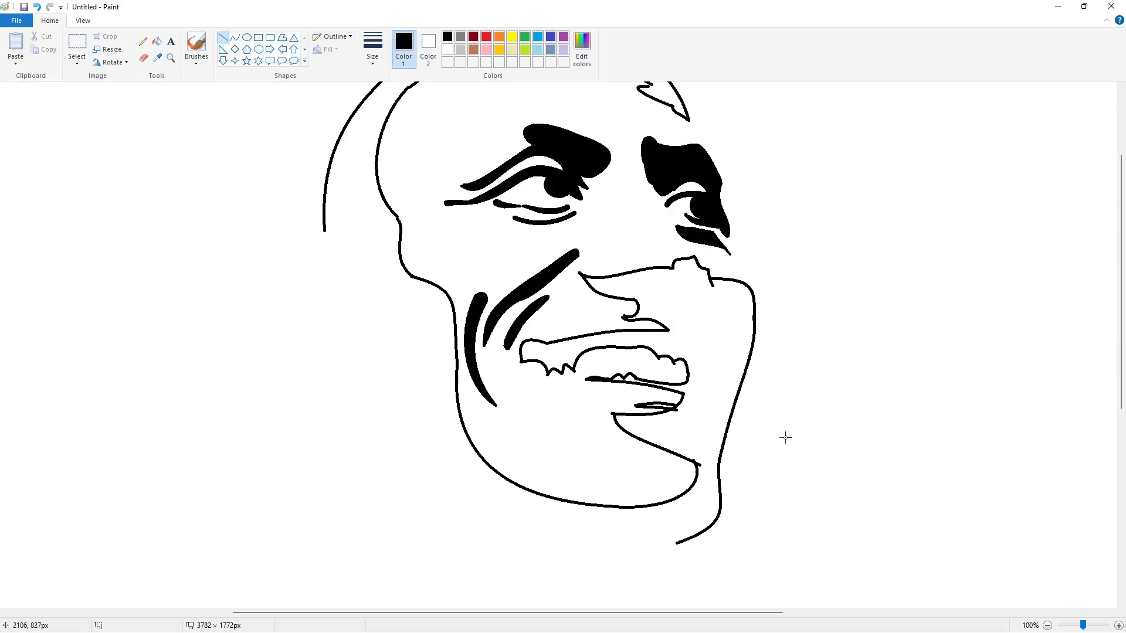
click(1047, 626)
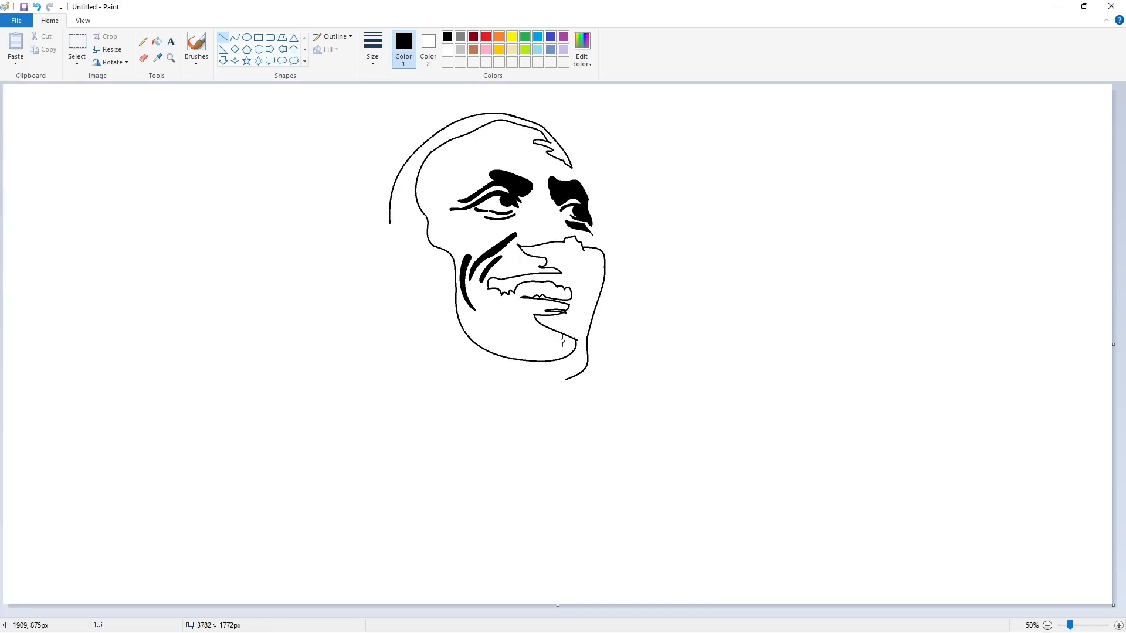
Draw connected black curves from the back of the head around the outer ear, down the neck and along the left shoulder
click(235, 37)
mouse_move(389, 224)
mouse_down()
mouse_move(362, 241)
mouse_move(376, 223)
mouse_move(371, 280)
mouse_move(359, 263)
mouse_move(395, 309)
mouse_move(402, 364)
mouse_move(386, 399)
mouse_move(303, 424)
mouse_up()
click(418, 313)
click(401, 330)
click(402, 340)
click(448, 346)
click(391, 380)
click(391, 379)
click(460, 384)
click(370, 403)
click(370, 402)
click(456, 405)
click(329, 414)
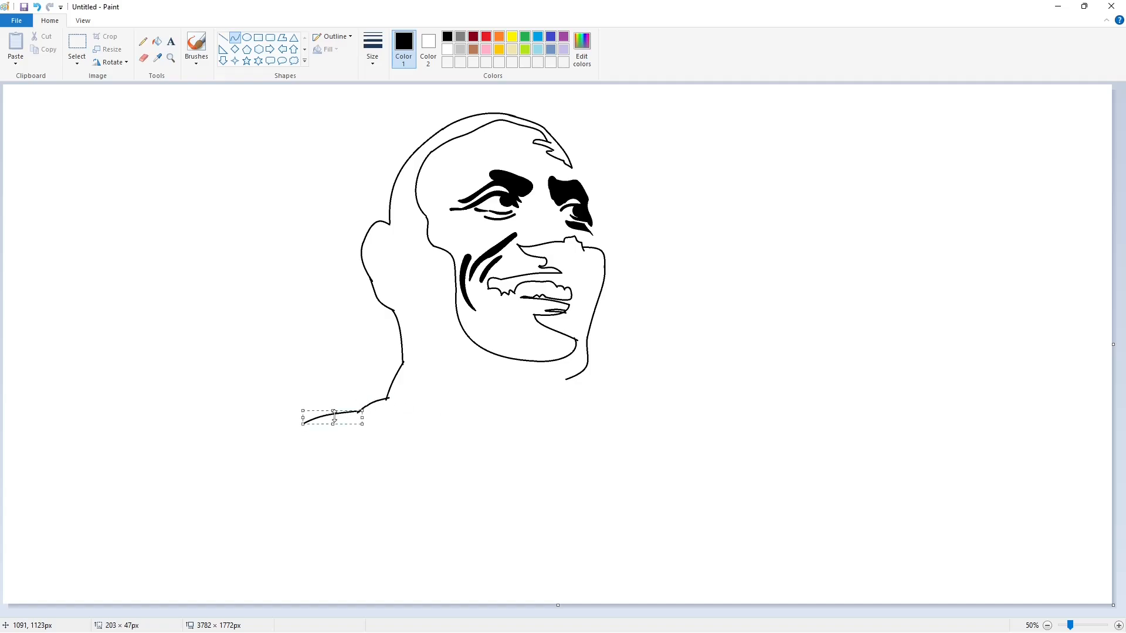
click(783, 433)
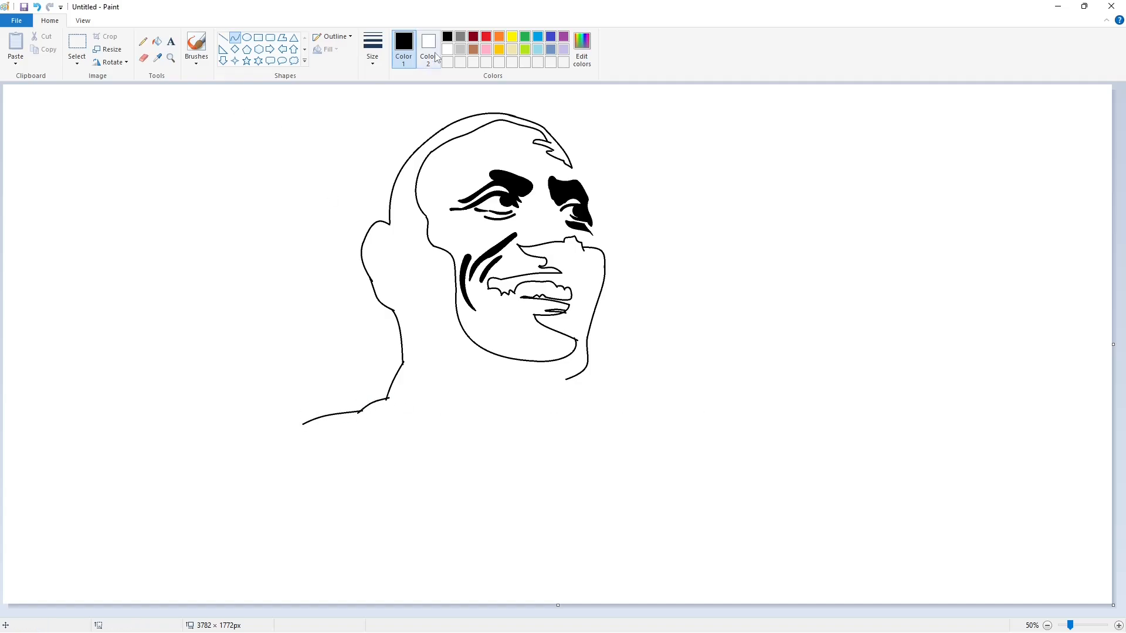
Draw the inner edge of the ear down to the lobe and add the curved folds inside it
drag(385, 233, 404, 252)
click(396, 232)
click(404, 253)
click(418, 273)
click(404, 294)
drag(405, 294, 381, 287)
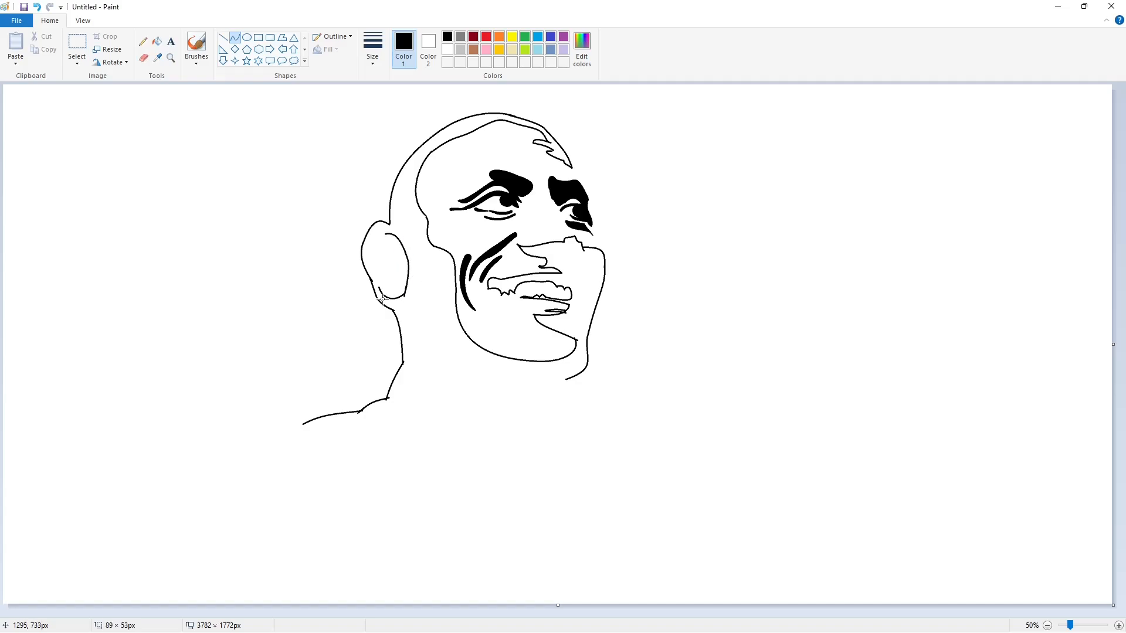
mouse_move(370, 244)
mouse_down()
mouse_move(389, 254)
mouse_move(388, 228)
mouse_move(384, 270)
mouse_move(405, 255)
mouse_move(396, 250)
mouse_up()
drag(391, 239, 399, 275)
click(474, 302)
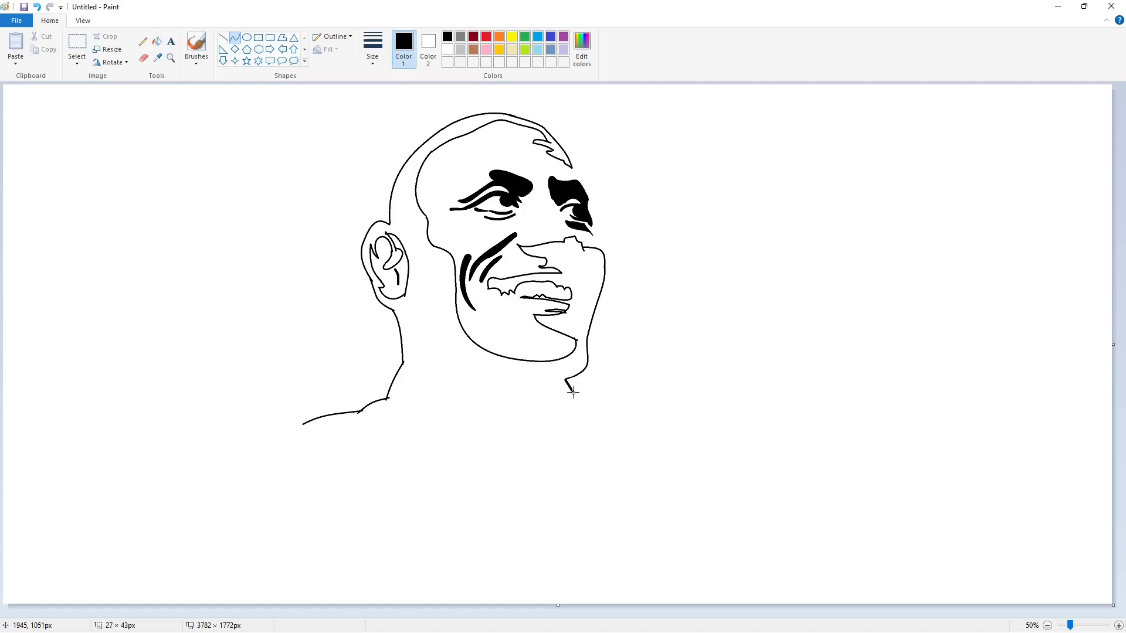
Draw the right side of the neck and the right shoulder as connected curves starting below the chin
drag(573, 393, 566, 385)
click(628, 426)
drag(613, 417, 676, 442)
click(648, 427)
click(704, 457)
click(1118, 625)
scroll(762, 546, down, 2)
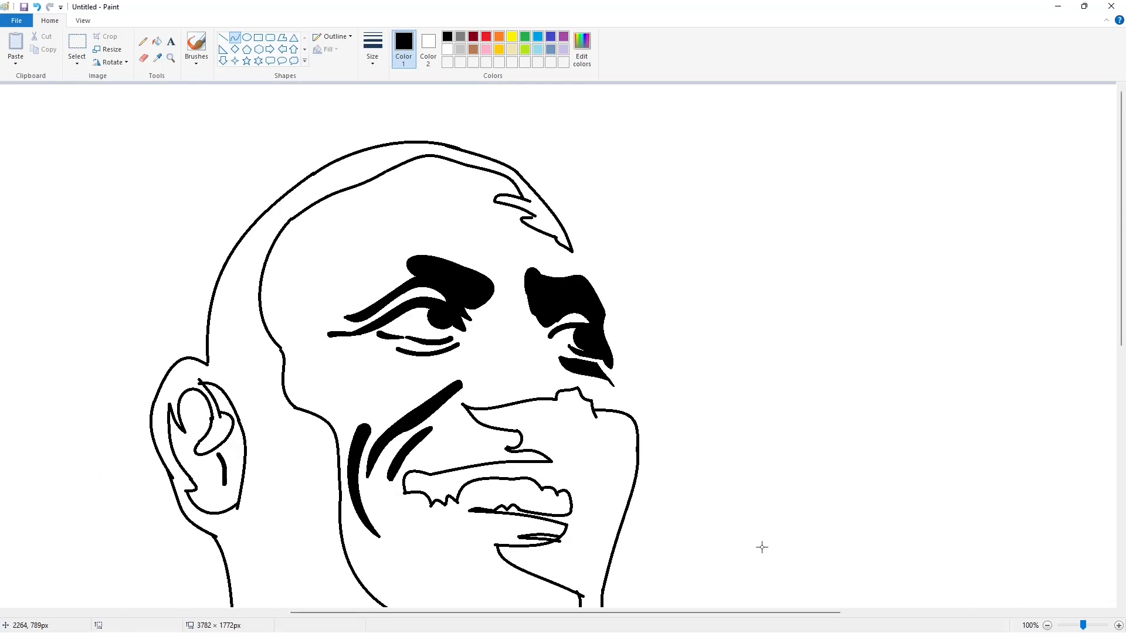
ctrl+scroll(838, 571, down, 1)
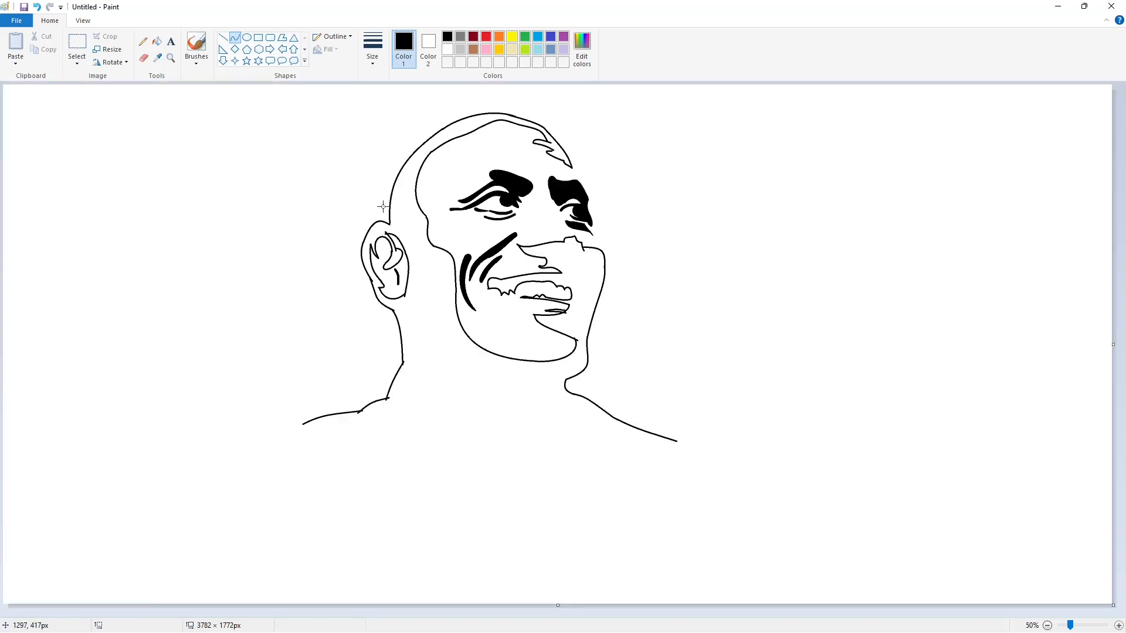
Draw the two upper collar edges as curves sloping from both sides of the neck towards the throat
drag(410, 389, 453, 431)
click(424, 410)
click(423, 410)
mouse_move(553, 385)
mouse_down()
mouse_move(491, 426)
mouse_move(560, 432)
mouse_up()
click(526, 417)
click(526, 417)
click(463, 432)
click(463, 432)
key(ctrl+z)
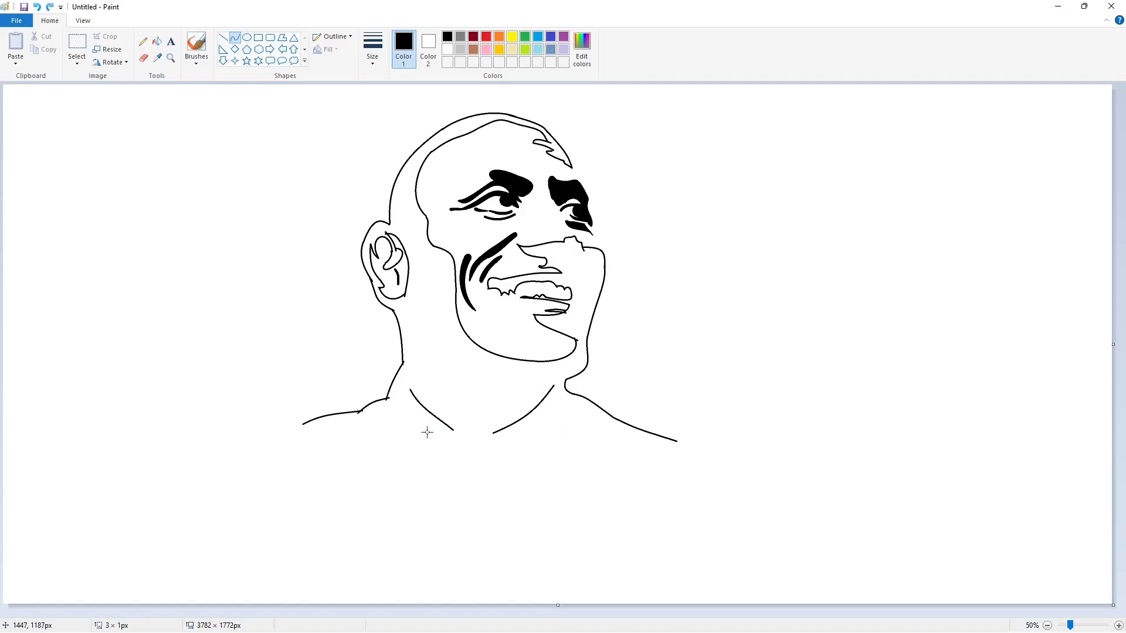
Draw the bow tie's left and right loops with the pointed folds and tails below them
mouse_move(442, 428)
mouse_down()
mouse_move(428, 433)
mouse_move(453, 452)
mouse_move(521, 433)
mouse_up()
key(ctrl+z)
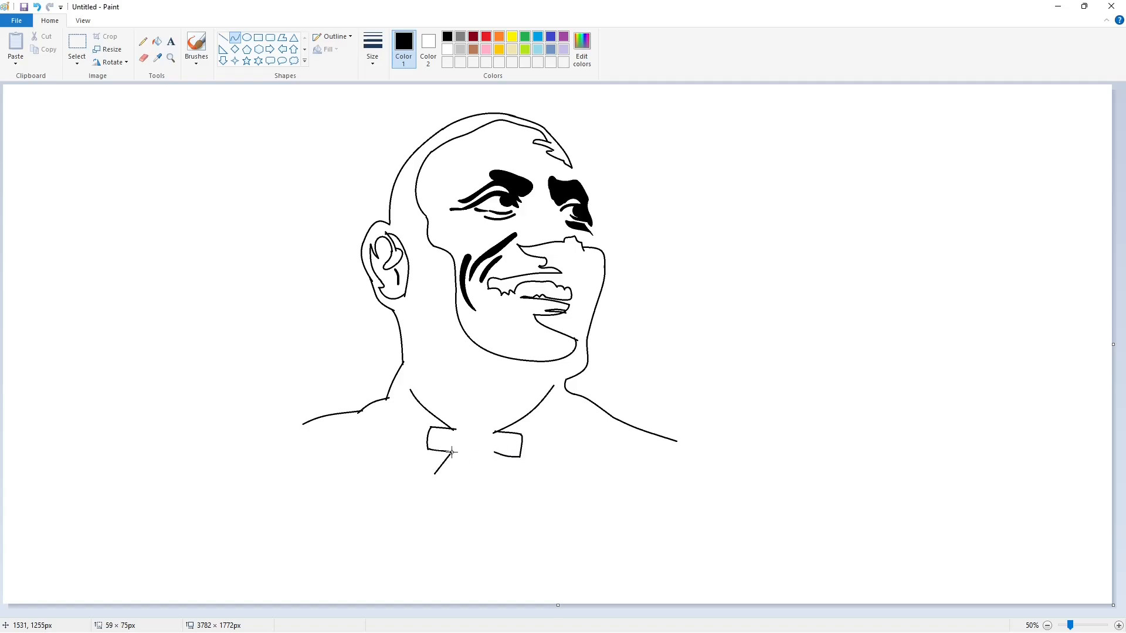
drag(452, 452, 485, 451)
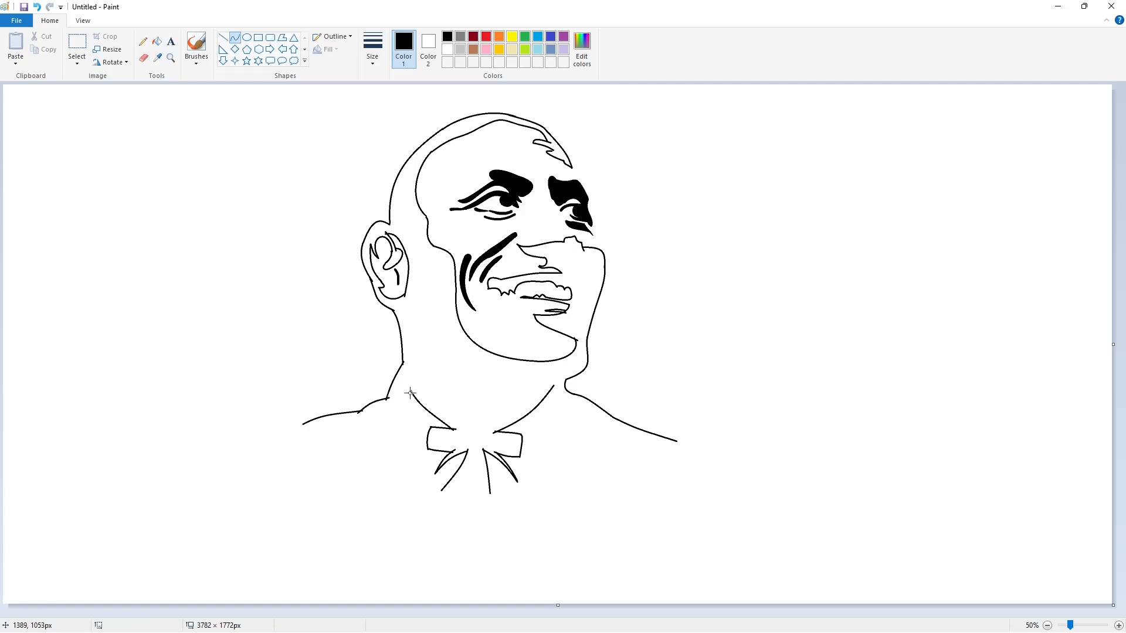
Draw the left collar flap with curves meeting in a point beside the bow tie
drag(411, 390, 423, 480)
drag(416, 428, 399, 428)
click(406, 450)
click(550, 454)
drag(424, 481, 390, 415)
drag(402, 448, 391, 463)
Draw the right collar flap with two curves meeting in a point beside the bow tie
drag(554, 386, 528, 480)
mouse_move(542, 437)
mouse_down()
mouse_move(548, 444)
mouse_move(568, 403)
mouse_up()
drag(553, 438, 554, 446)
Draw two nearly parallel curves running down from the right collar as the shirt's right edge
drag(567, 403, 573, 505)
drag(570, 415, 578, 507)
click(577, 463)
click(632, 457)
drag(581, 448, 583, 459)
click(581, 472)
click(642, 473)
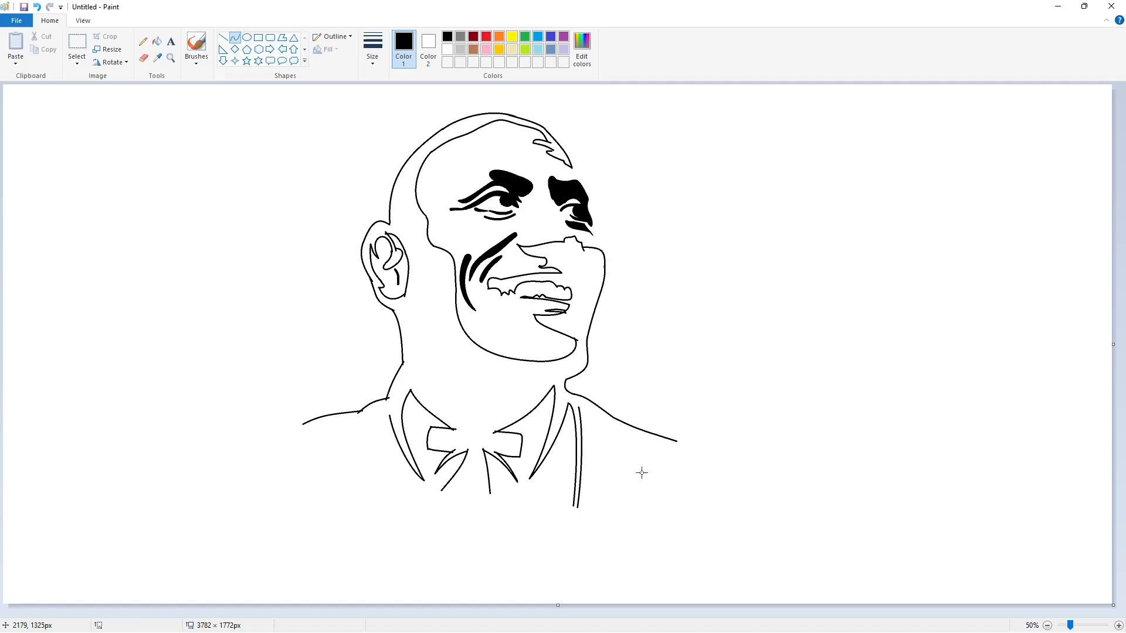
Draw the shirt's left edge curves and close the chest with two long curves along its lower edge
mouse_move(391, 417)
mouse_down()
mouse_move(377, 490)
mouse_move(376, 453)
mouse_move(353, 508)
mouse_move(598, 514)
mouse_move(576, 491)
mouse_move(446, 490)
mouse_up()
click(378, 463)
click(368, 461)
click(343, 496)
click(422, 503)
key(ctrl+z)
mouse_move(374, 489)
mouse_down()
mouse_move(525, 494)
mouse_move(598, 513)
mouse_up()
Draw a small pointed fold between the bow tie's tails above the shirt's lower edge
mouse_move(465, 500)
mouse_down()
mouse_move(511, 490)
mouse_move(459, 491)
mouse_move(471, 491)
mouse_up()
click(552, 501)
click(463, 483)
click(502, 485)
click(472, 485)
click(530, 490)
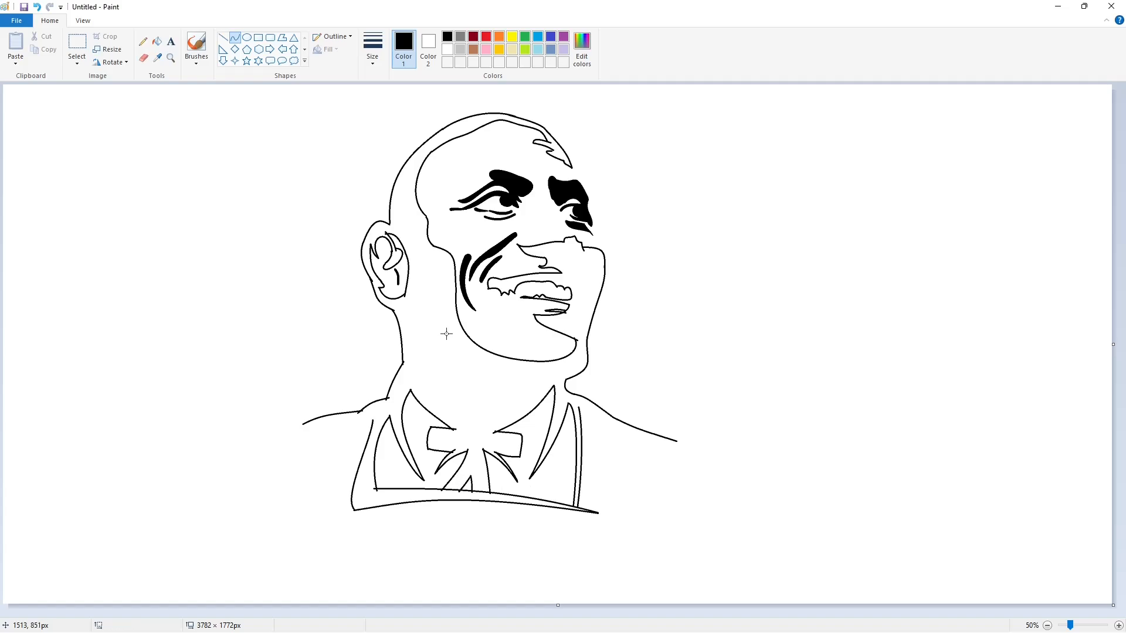
Draw the left jacket lapel with a short shoulder curve and two long lines slanting down
mouse_move(301, 435)
mouse_down()
mouse_move(339, 440)
mouse_move(320, 424)
mouse_move(296, 520)
mouse_up()
click(366, 440)
click(322, 478)
click(352, 452)
drag(372, 420, 326, 517)
drag(347, 469, 344, 471)
click(344, 471)
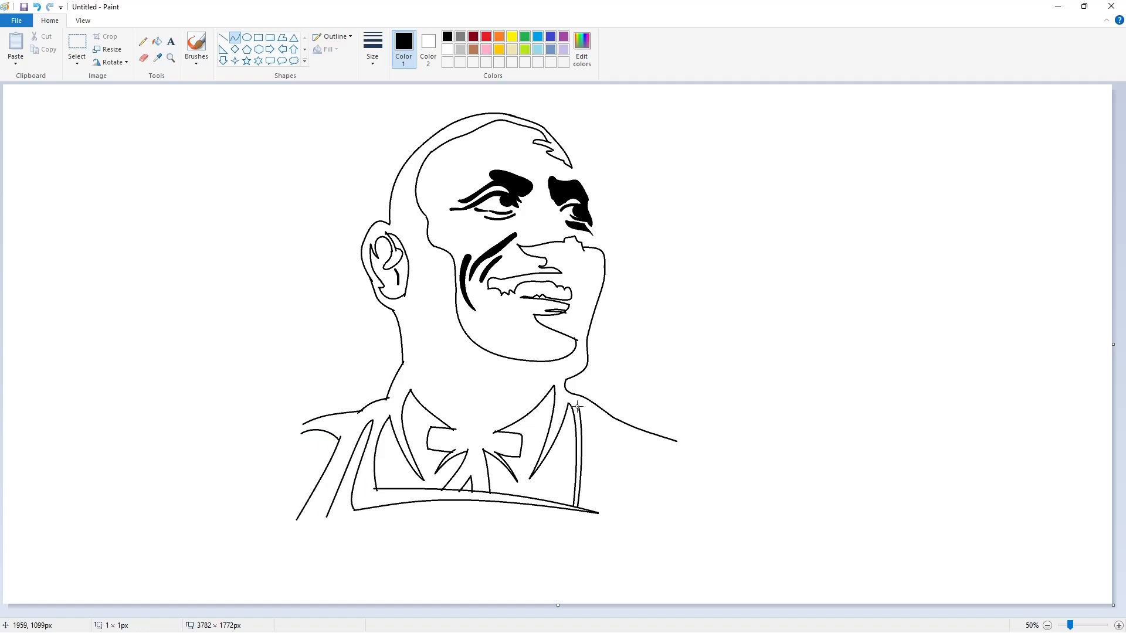
Draw the right jacket lapel with two parallel straight lines slanting down and one line below the shoulder
mouse_move(577, 406)
mouse_down()
mouse_move(596, 417)
mouse_move(617, 563)
mouse_move(607, 463)
mouse_move(628, 558)
mouse_move(607, 422)
mouse_move(677, 445)
mouse_up()
click(643, 402)
click(223, 37)
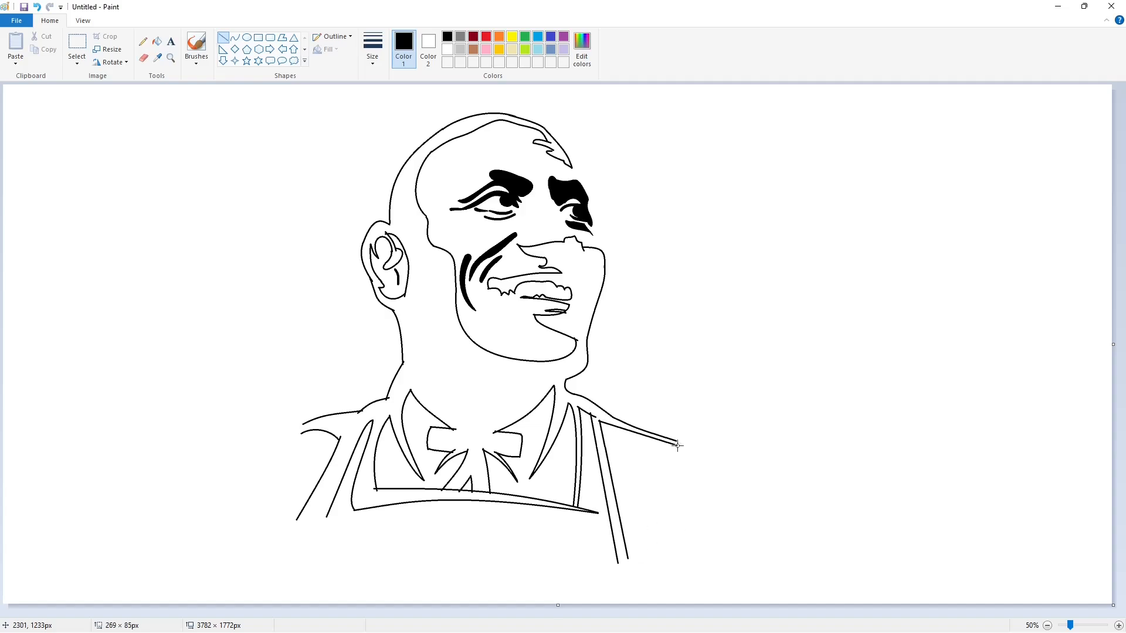
click(801, 469)
Copy the whole portrait and place a pasted duplicate to the right of the original
click(76, 42)
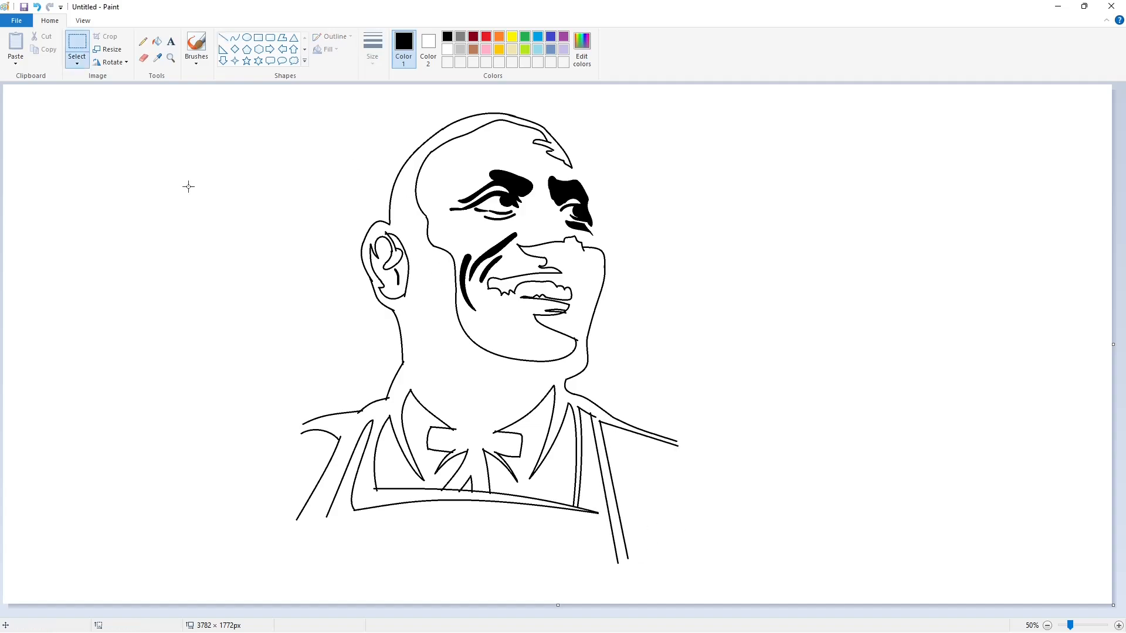
key(ctrl+c)
key(ctrl+v)
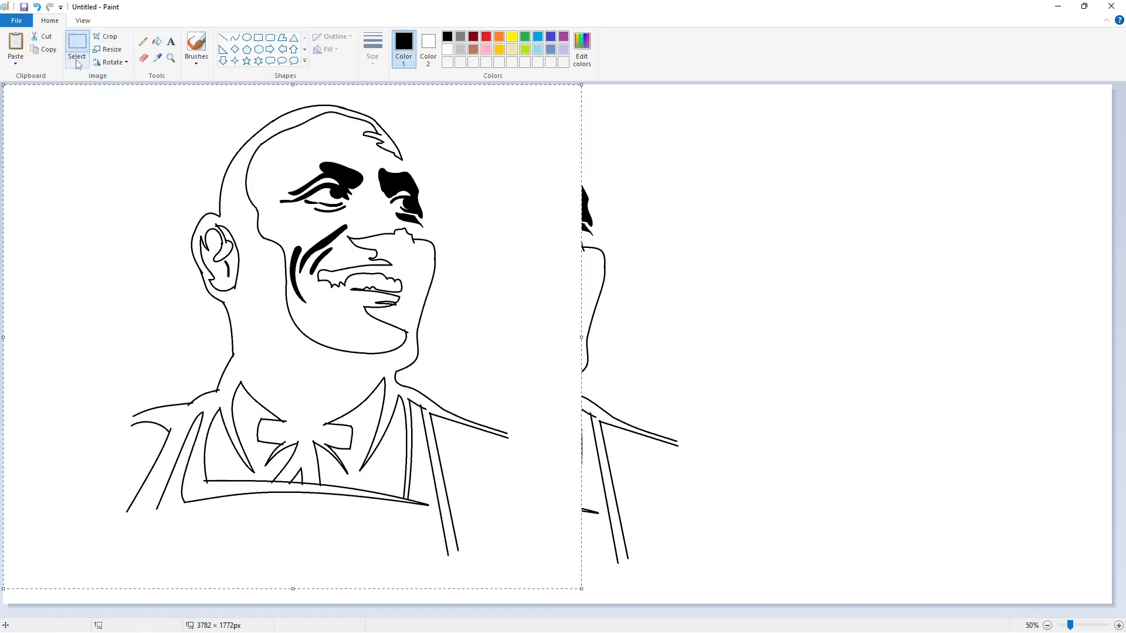
drag(128, 223, 725, 249)
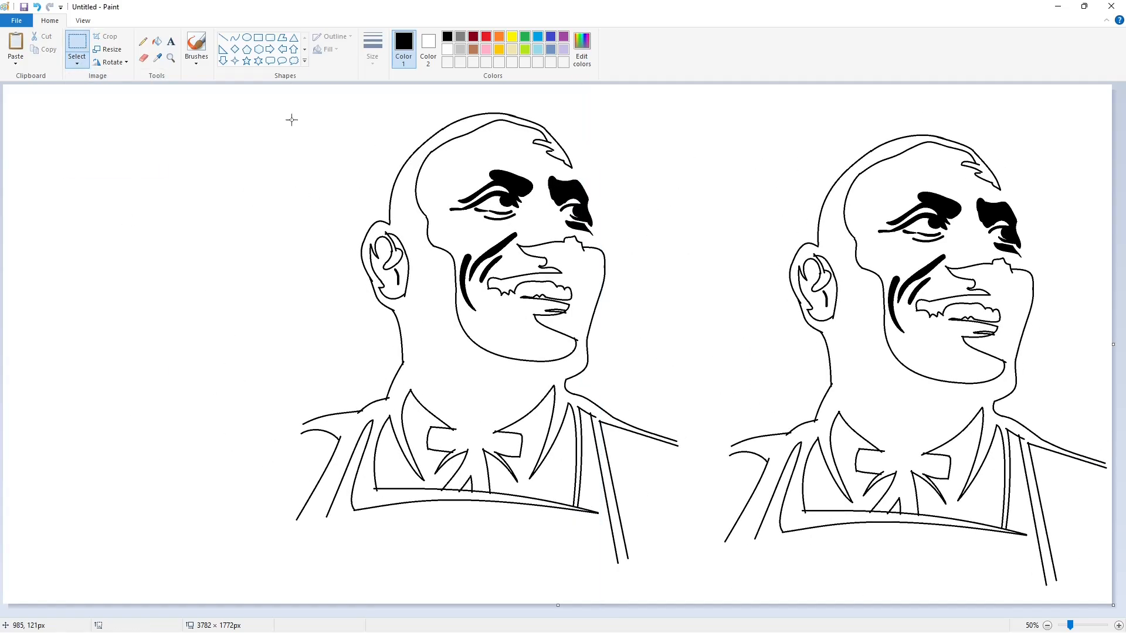
Draw an irregular four-sided frame around the original portrait with very thick black straight lines
click(223, 38)
drag(319, 96, 770, 205)
key(ctrl+plus)
key(ctrl+plus)
key(ctrl+plus)
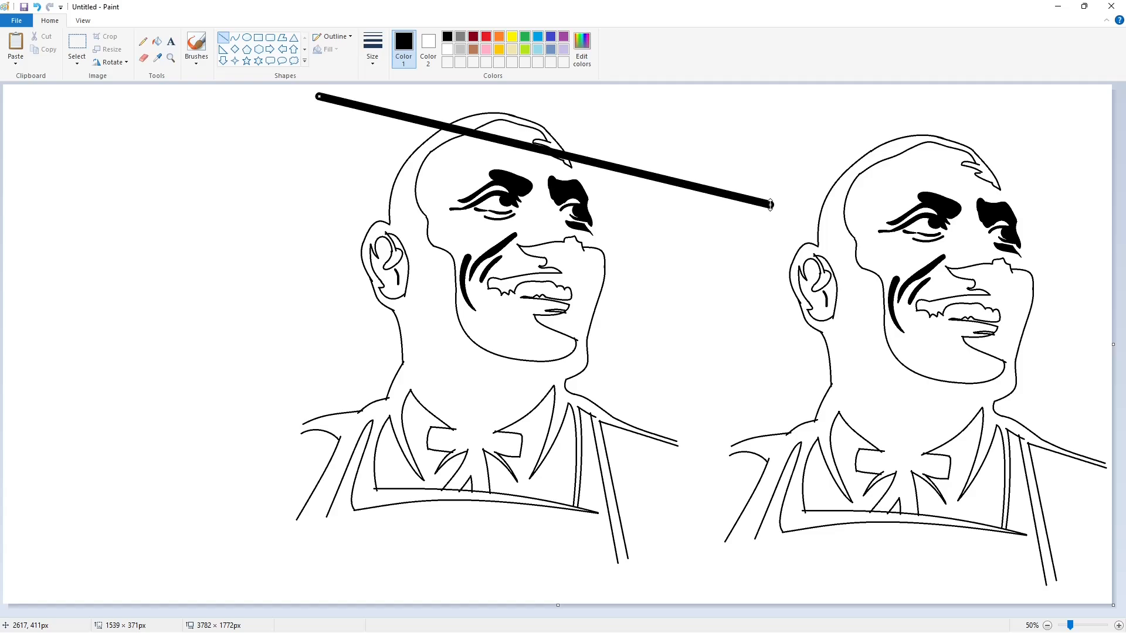
click(260, 270)
drag(319, 96, 292, 531)
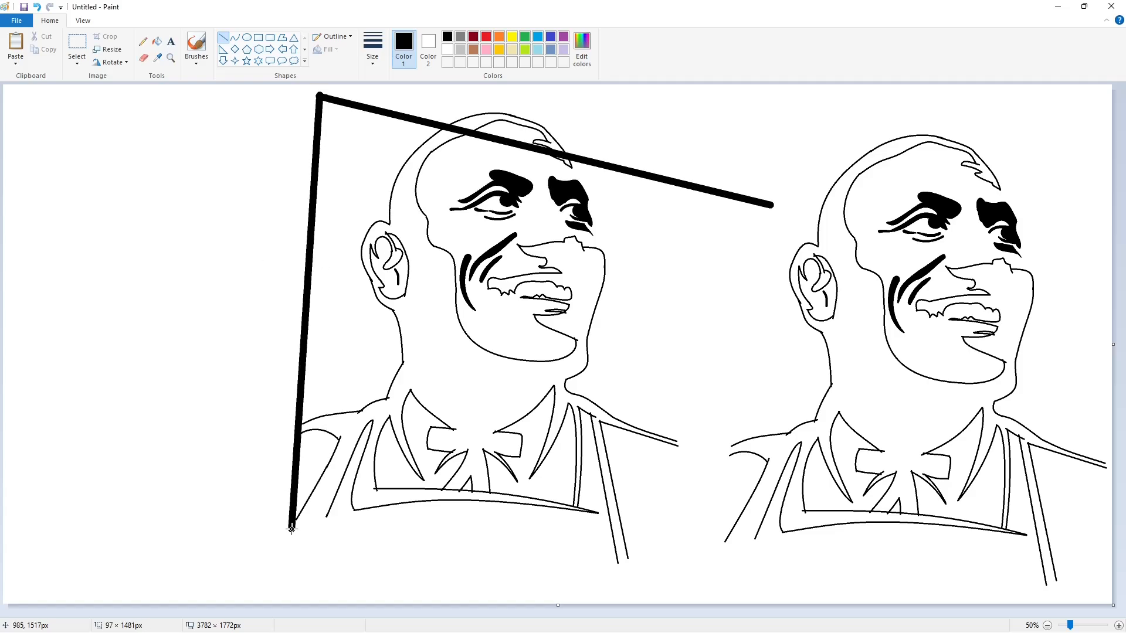
drag(771, 204, 626, 570)
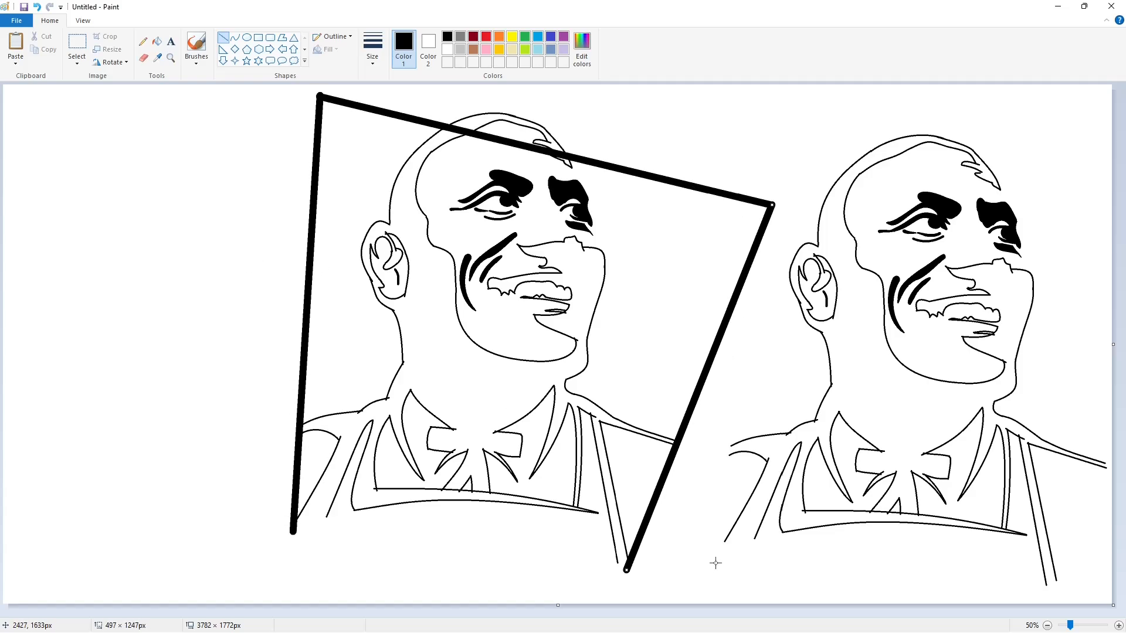
drag(292, 532, 626, 570)
click(729, 418)
Fill the thick frame around the portrait with purple
click(157, 42)
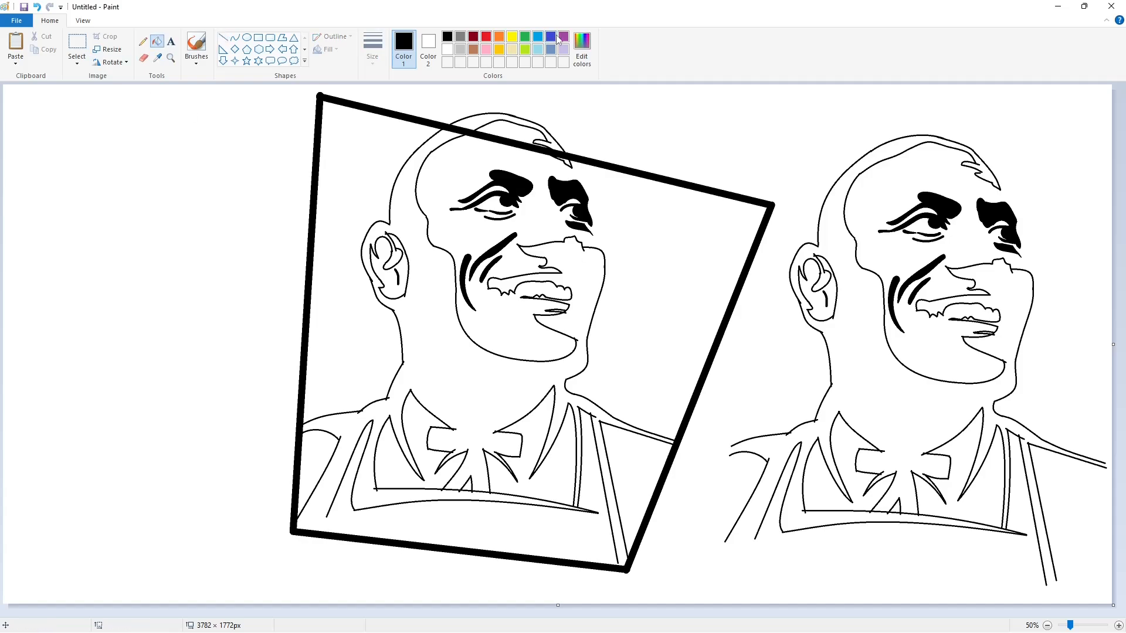
click(563, 37)
click(696, 187)
Paste another copy of the portrait and align it over the original inside the purple frame
click(1118, 626)
drag(531, 613, 794, 615)
key(ctrl+v)
drag(738, 524, 604, 478)
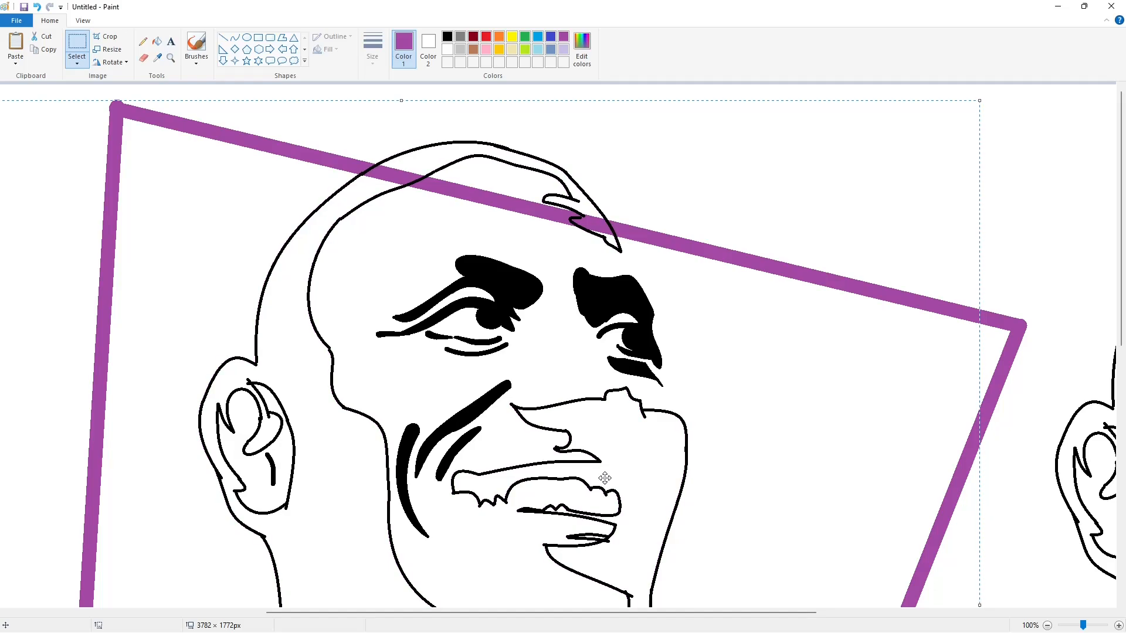
scroll(804, 447, down, 5)
scroll(370, 156, up, 5)
Fill the purple frame sections that cross the forehead and hair with white
click(157, 42)
click(447, 49)
click(499, 181)
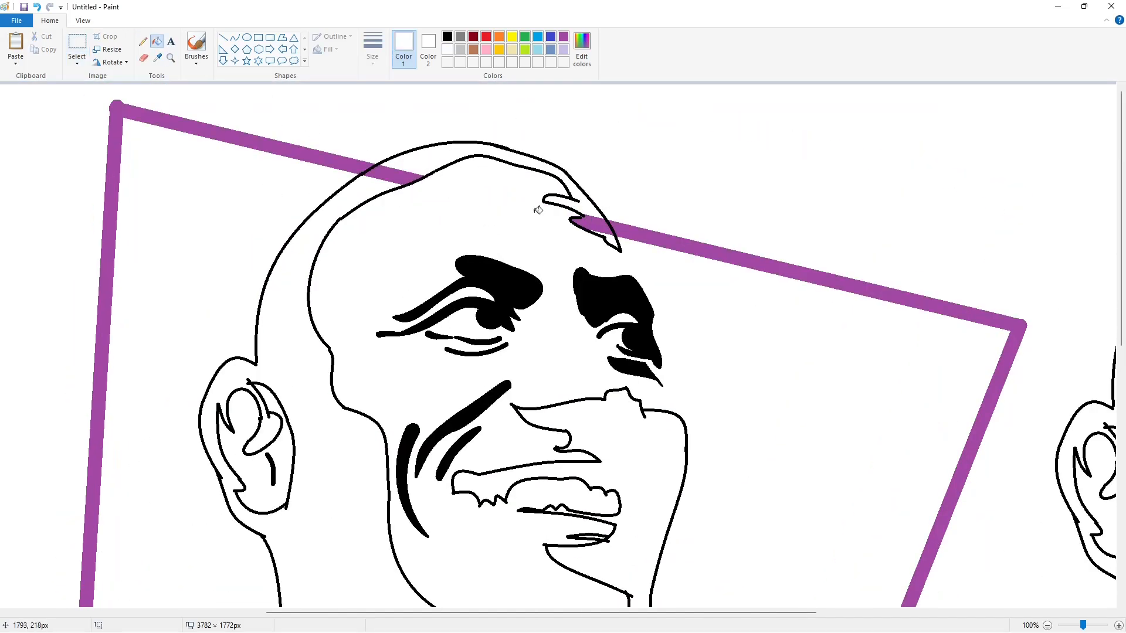
click(592, 225)
click(392, 175)
Extend the jacket's lapel lines down to the frame's lower edge with thinner black straight lines
scroll(726, 343, down, 5)
click(223, 37)
click(448, 37)
click(373, 47)
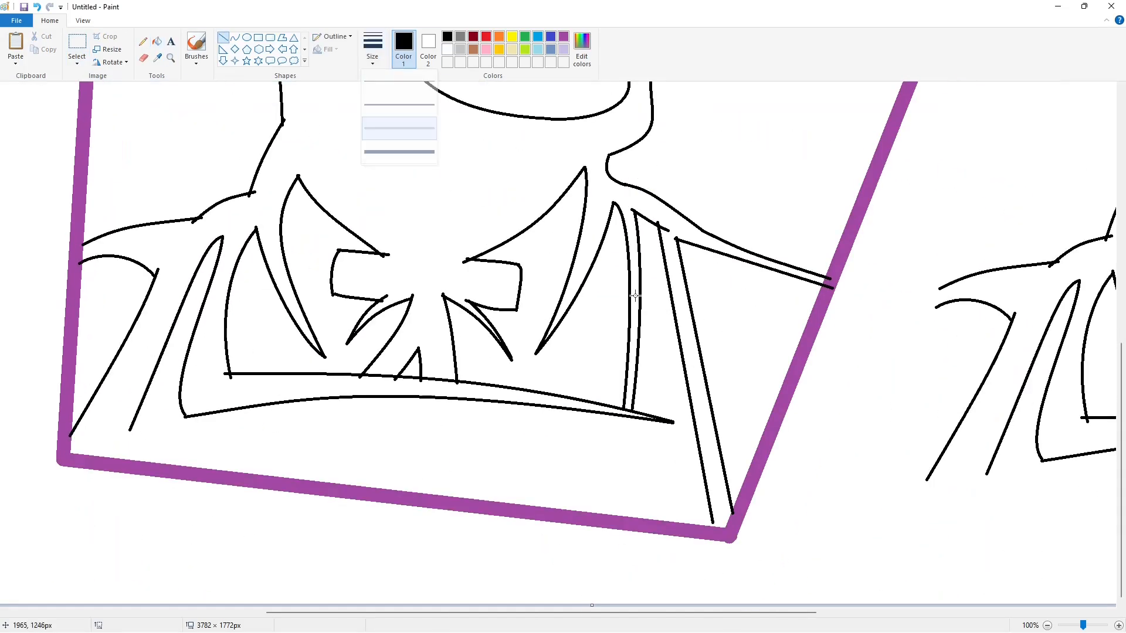
click(399, 114)
drag(712, 519, 714, 532)
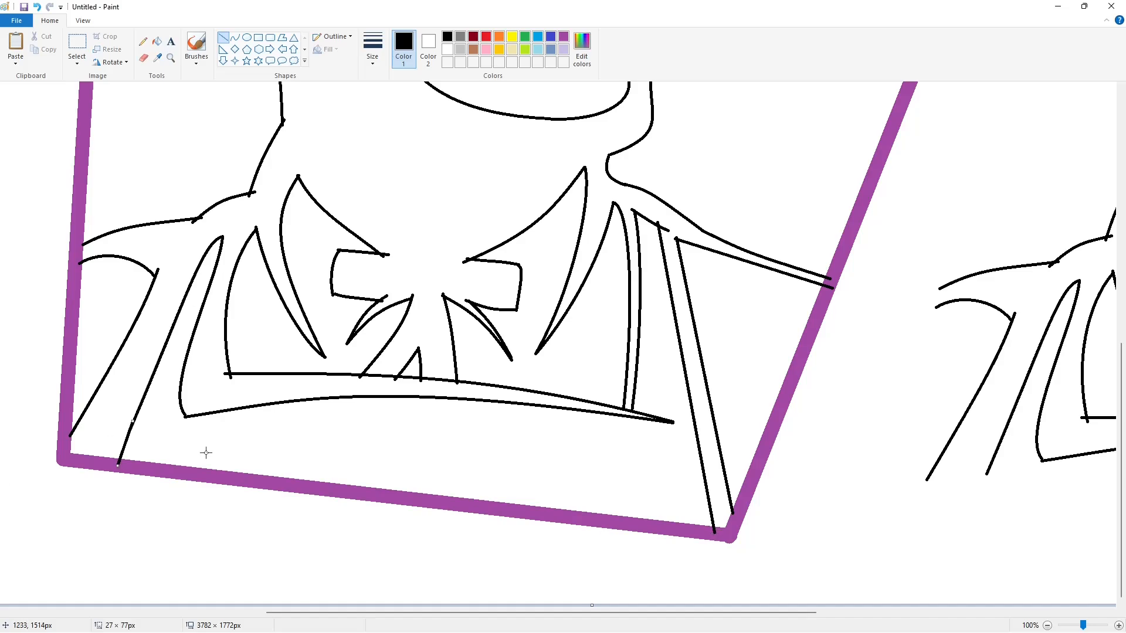
click(1047, 625)
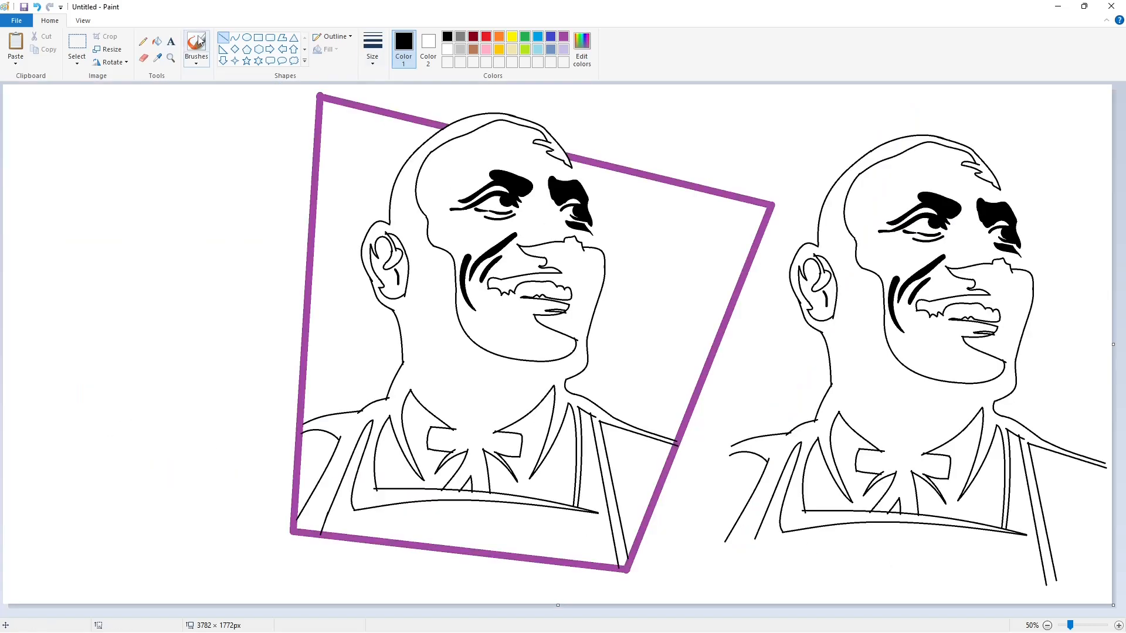
Fill the purple frame with black
click(157, 41)
click(436, 122)
click(1118, 625)
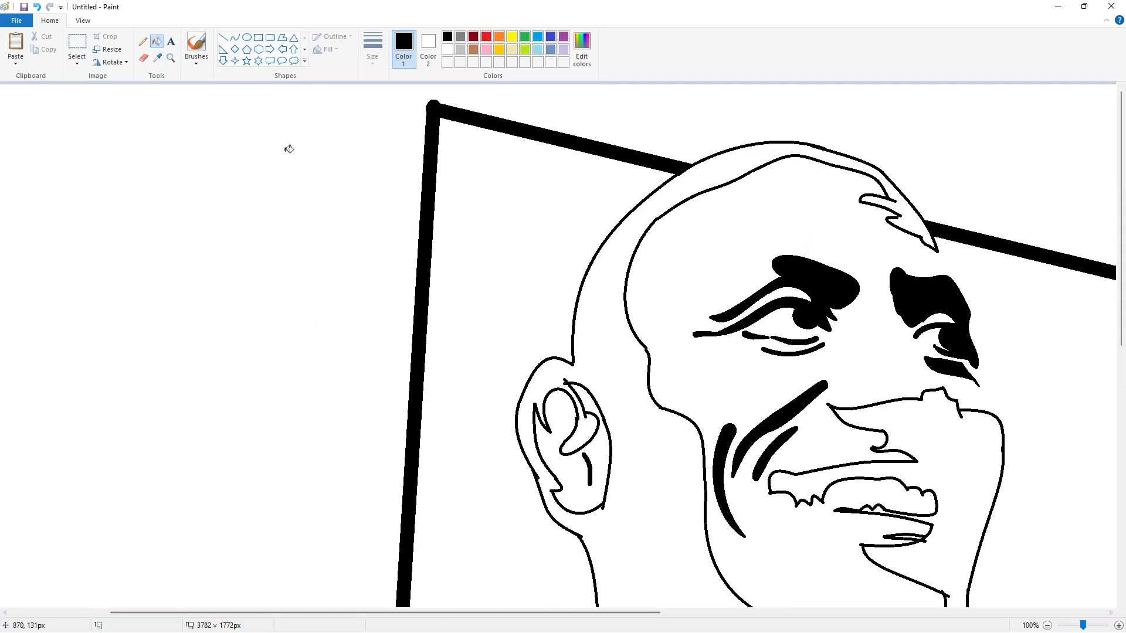
Trim the rounded corners of the black frame into sharp ones with white straight lines
click(222, 38)
click(447, 50)
key(ctrl+z)
mouse_move(428, 114)
mouse_down()
mouse_move(427, 128)
mouse_move(472, 109)
mouse_up()
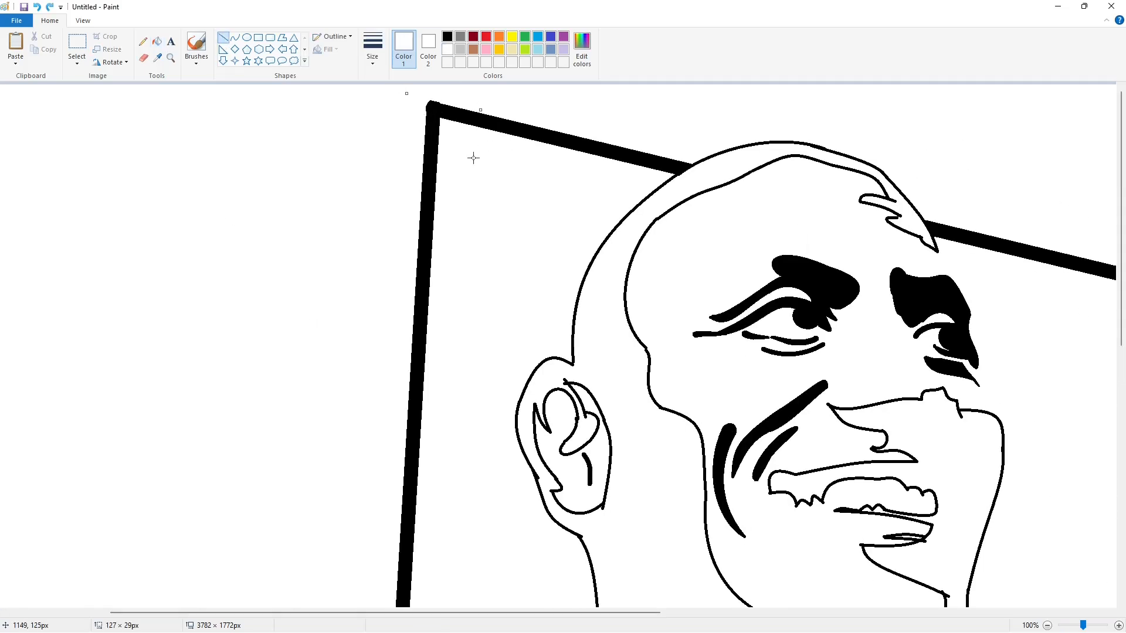
scroll(520, 320, down, 10)
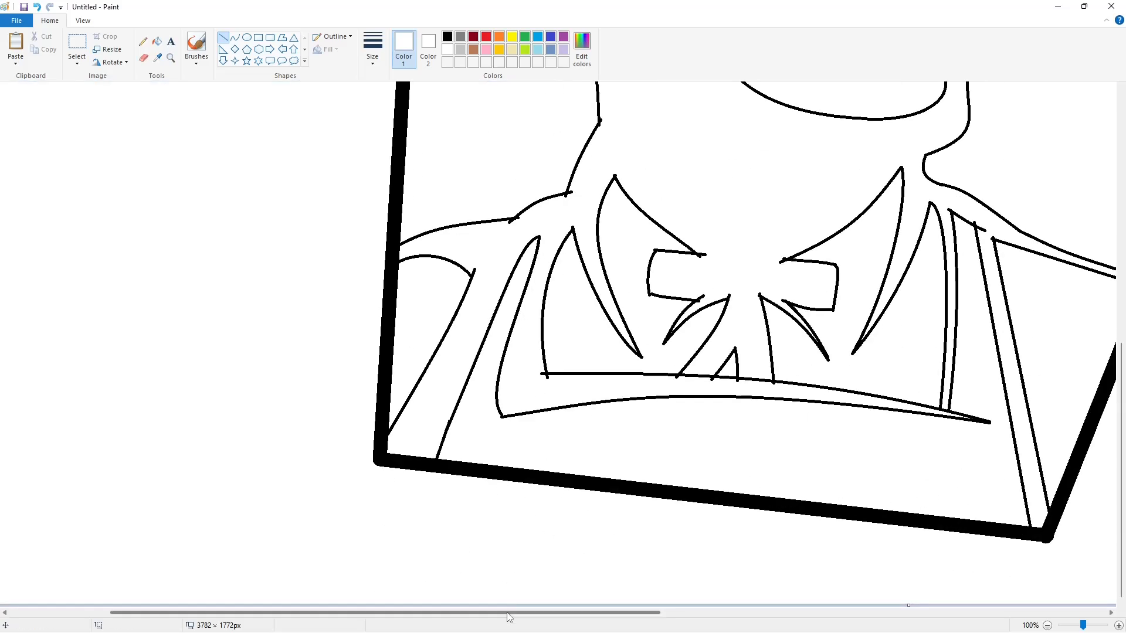
drag(509, 614, 686, 614)
scroll(762, 552, up, 8)
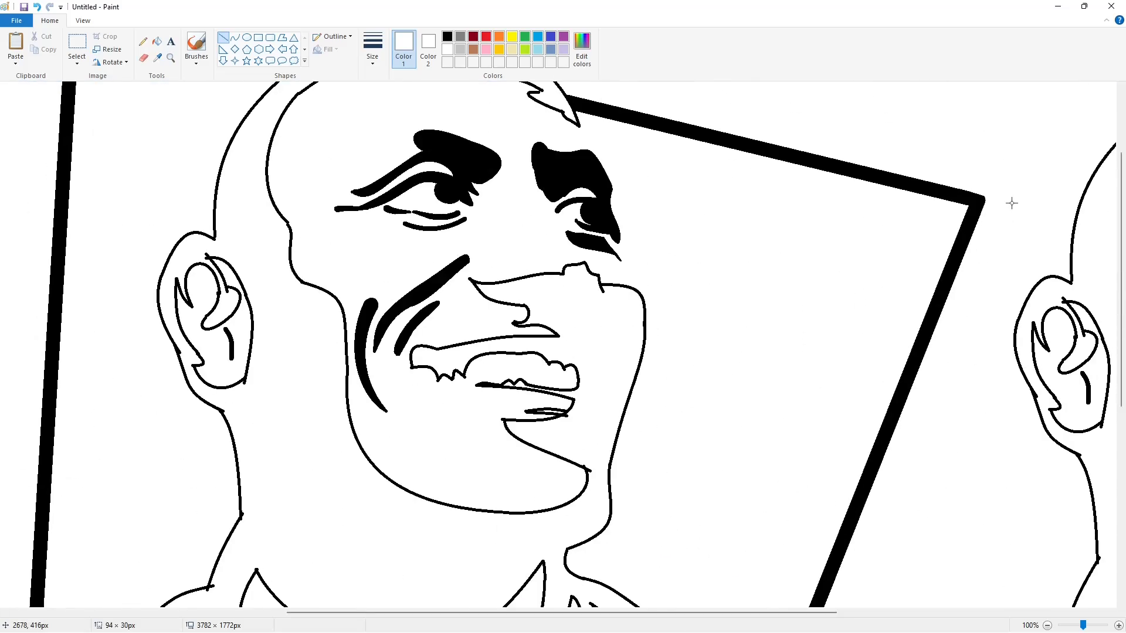
scroll(974, 432, up, 3)
ctrl+scroll(896, 480, down, 1)
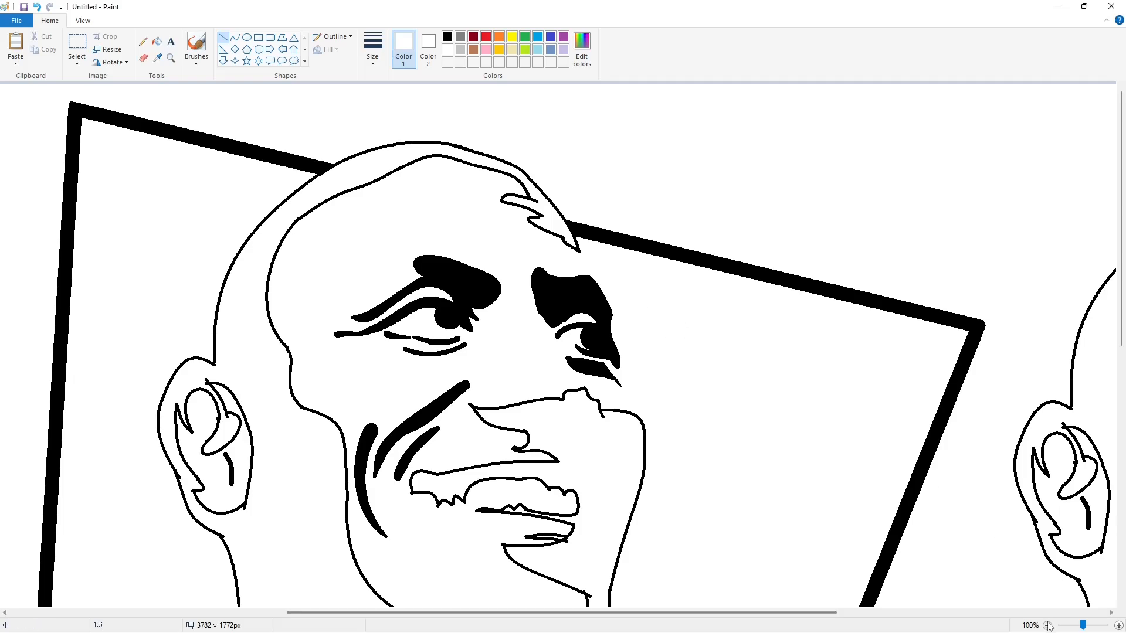
Fill the head, neck and clothing shadow areas of the framed portrait with black
click(156, 41)
click(447, 36)
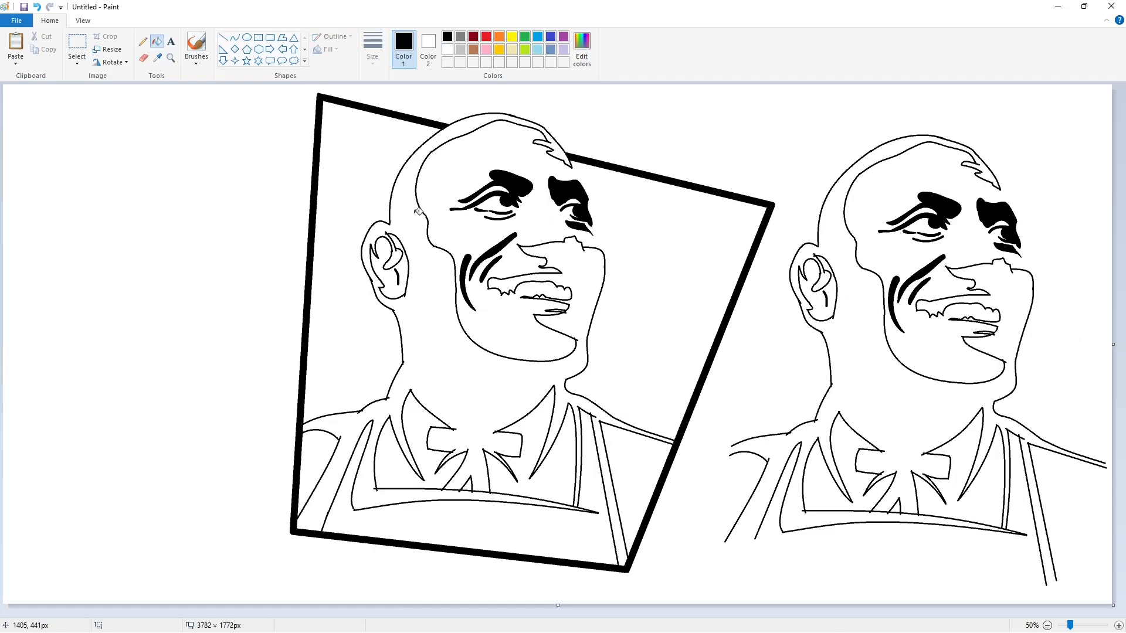
click(415, 213)
ctrl+scroll(721, 472, up, 2)
scroll(721, 473, down, 1)
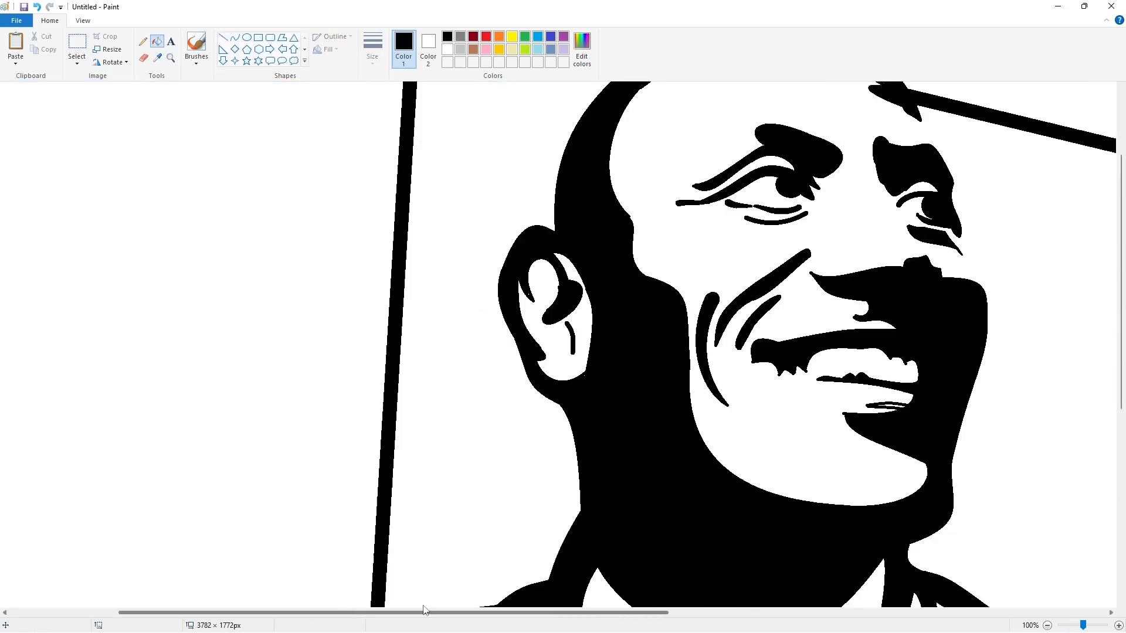
Square off the frame's upper-right corner with short black straight lines and fill the leftover stubs with white
ctrl+scroll(721, 472, down, 1)
click(222, 37)
mouse_move(663, 319)
mouse_down()
mouse_move(687, 324)
mouse_move(681, 297)
mouse_move(680, 313)
mouse_up()
click(446, 49)
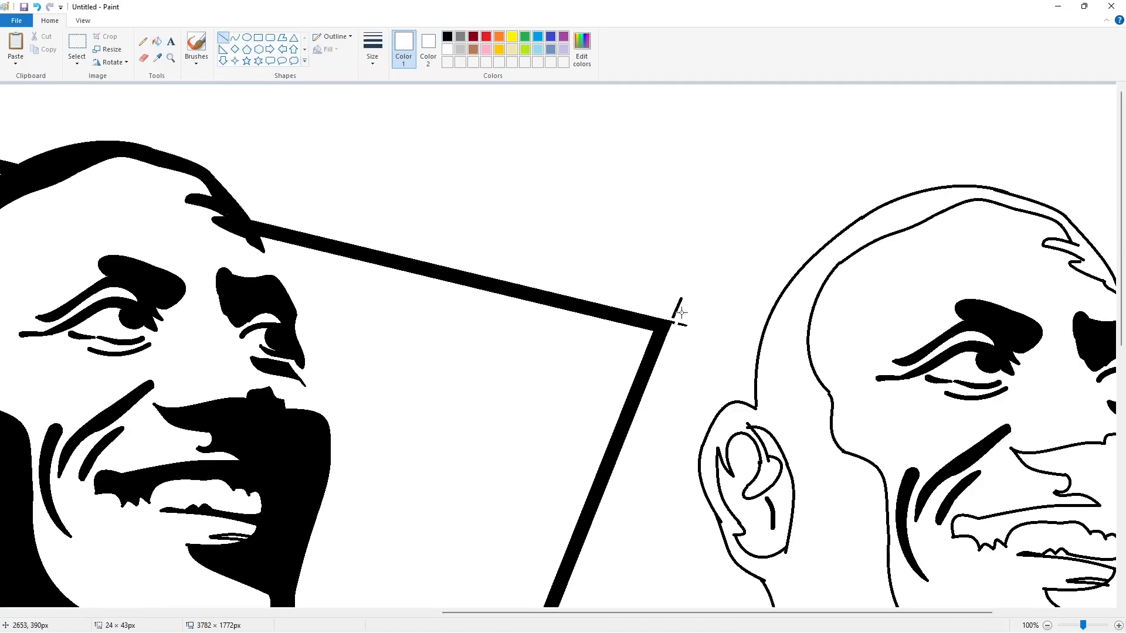
click(157, 41)
click(677, 308)
Square off the frame's lower-right corner with short black straight lines and clear the leftover stubs with white fill
scroll(648, 387, down, 9)
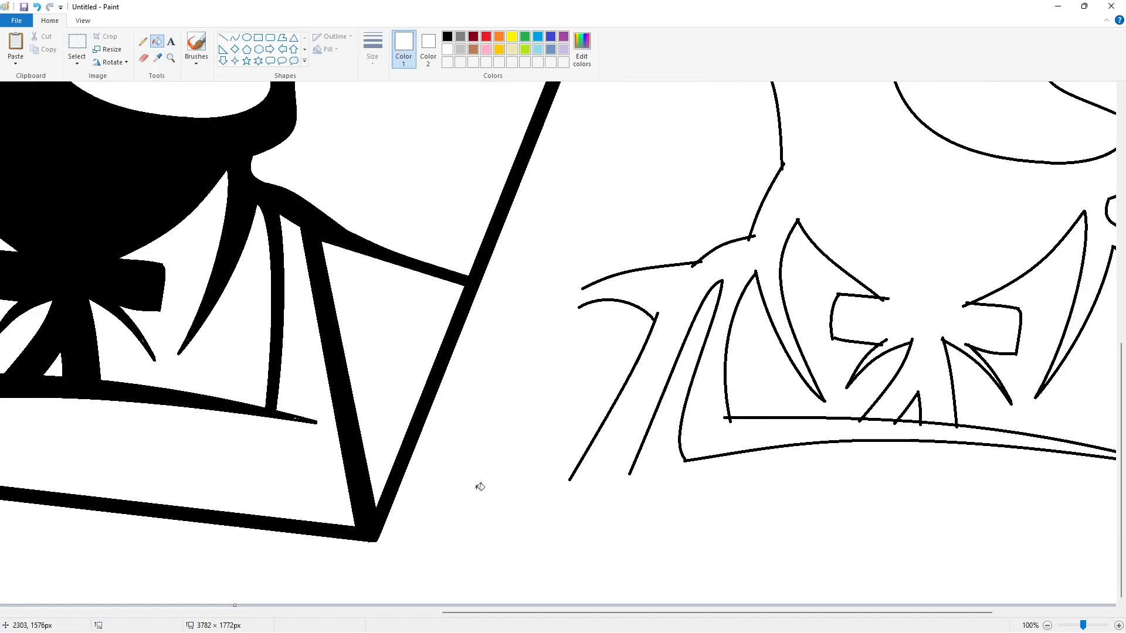
scroll(310, 216, left, 2)
click(223, 37)
click(447, 36)
mouse_move(466, 540)
mouse_down()
mouse_move(499, 544)
mouse_move(469, 567)
mouse_up()
click(447, 50)
click(156, 41)
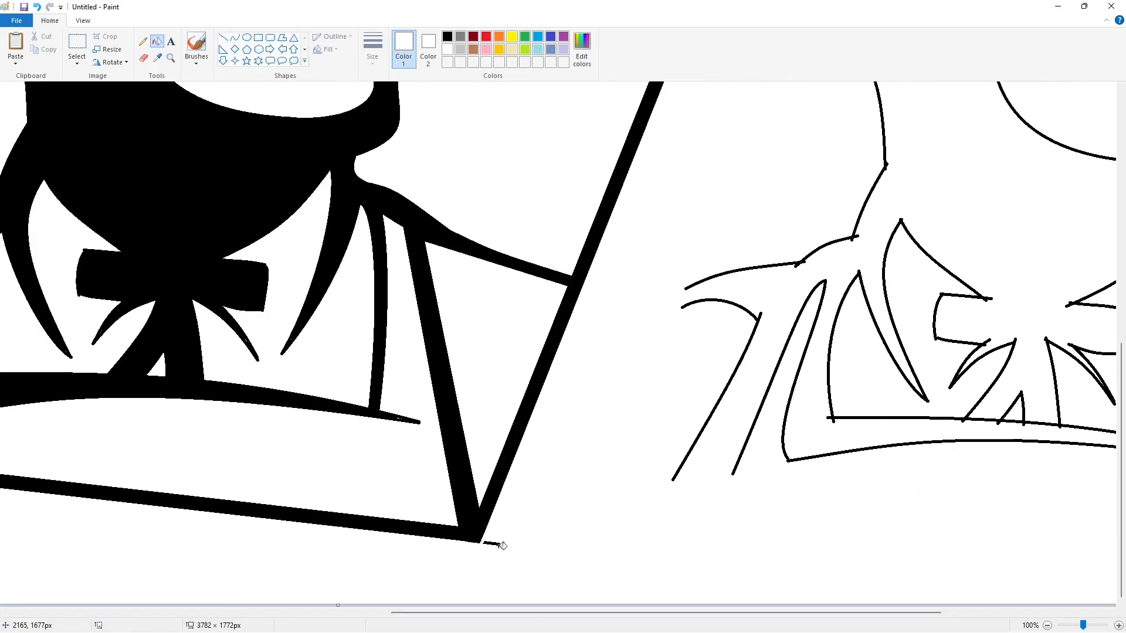
Square off the frame's lower-left corner with black straight lines and erase the overshooting ends and a remaining speck with white
drag(633, 612, 354, 600)
click(223, 37)
click(446, 36)
mouse_move(362, 459)
mouse_down()
mouse_move(359, 494)
mouse_move(330, 460)
mouse_up()
click(447, 49)
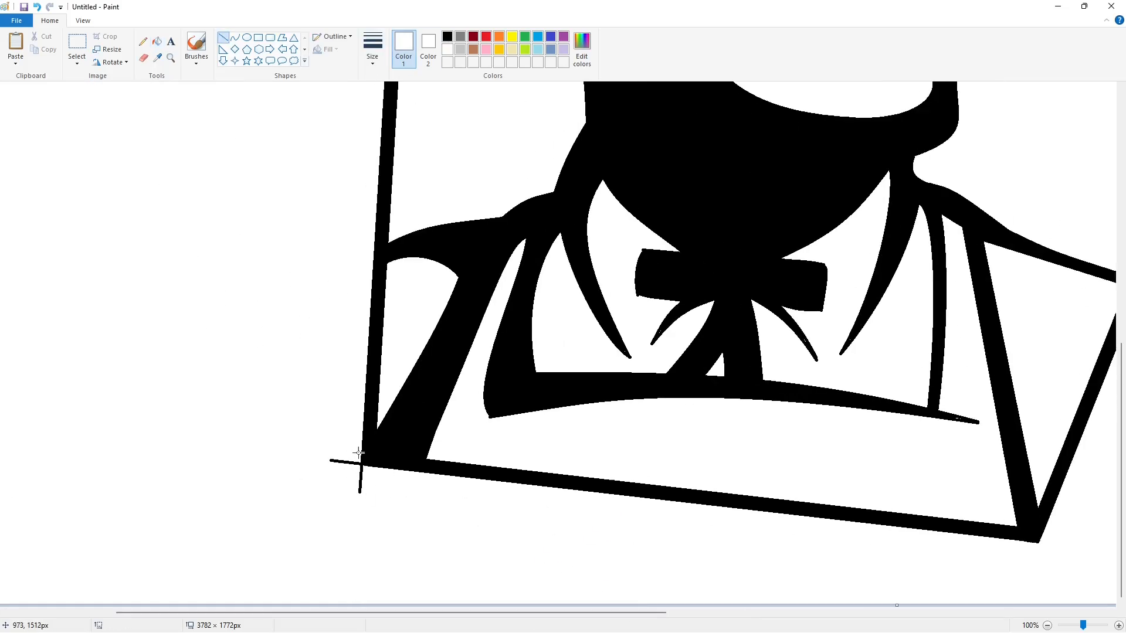
click(156, 41)
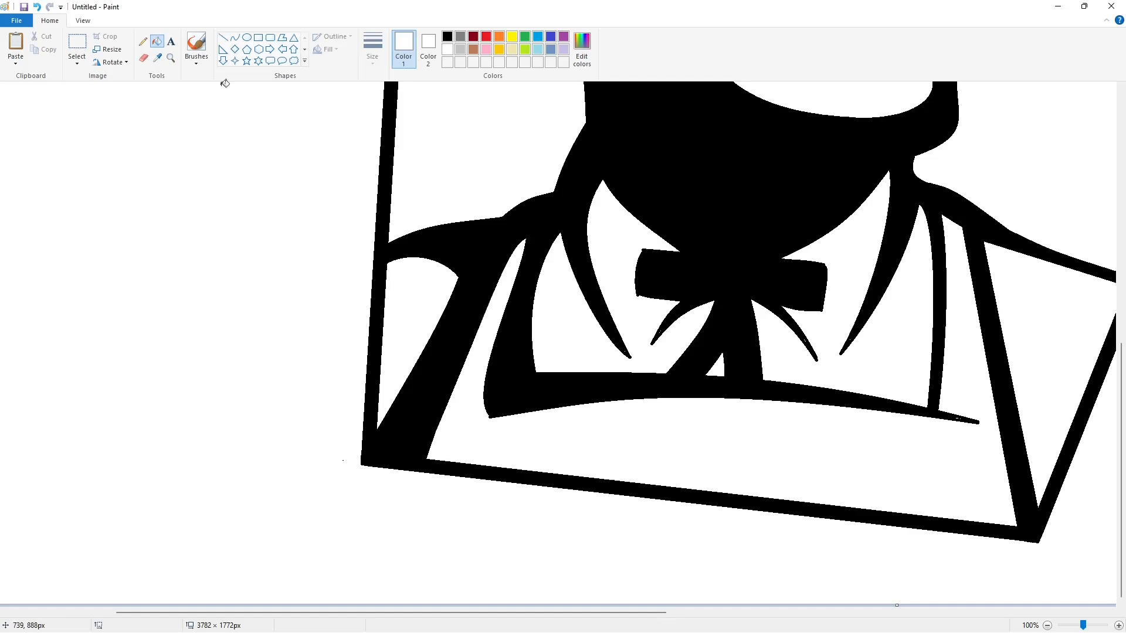
click(223, 37)
drag(342, 444, 344, 470)
Touch up the collar point with a short black straight line and the ear's outline with a short white one
click(446, 37)
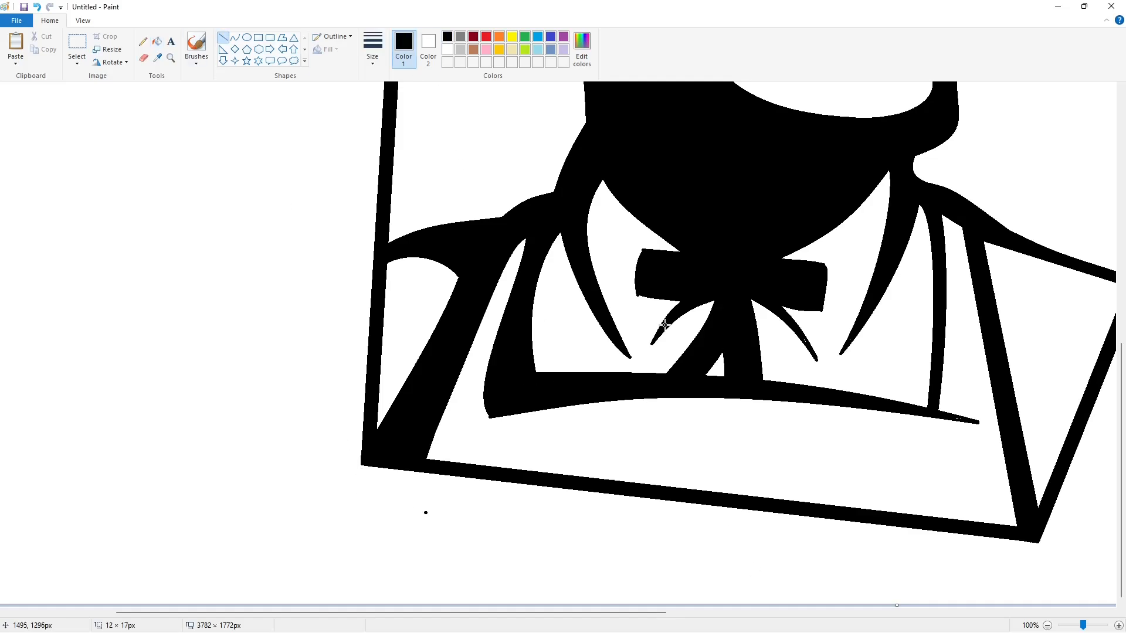
drag(853, 332, 850, 344)
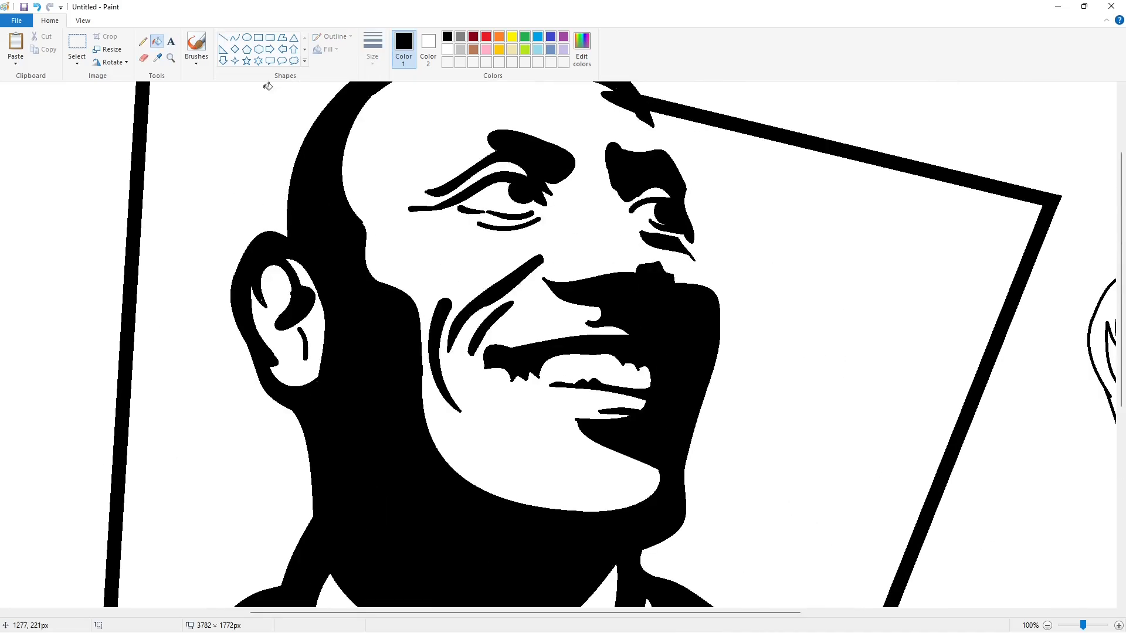
click(223, 37)
scroll(407, 156, up, 3)
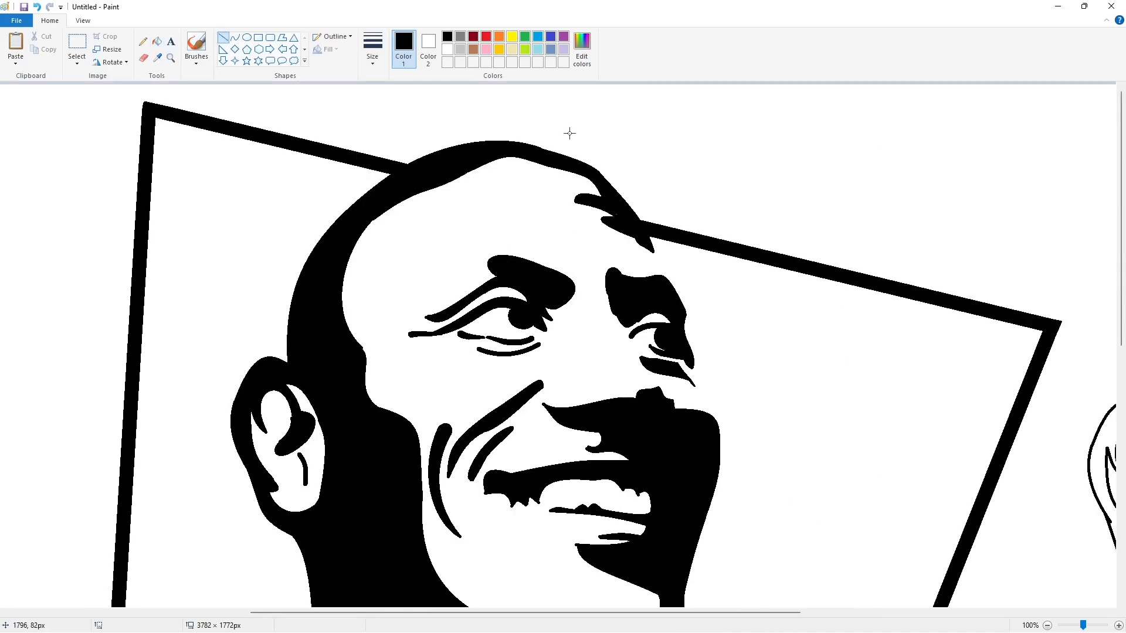
scroll(614, 152, down, 3)
click(446, 49)
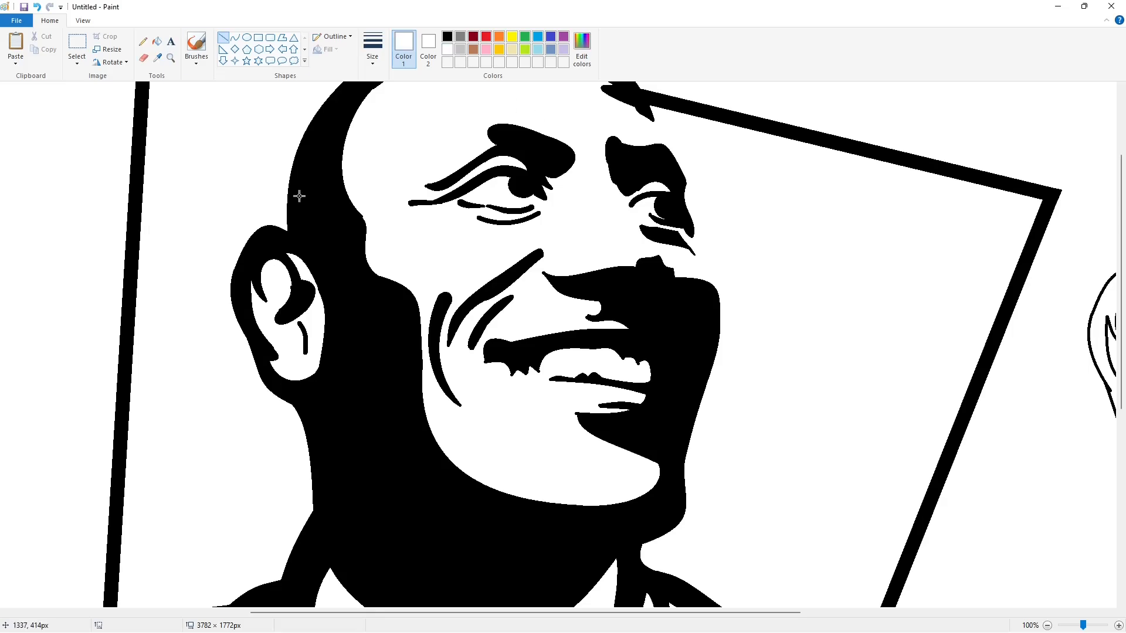
drag(287, 283, 287, 293)
scroll(498, 398, up, 3)
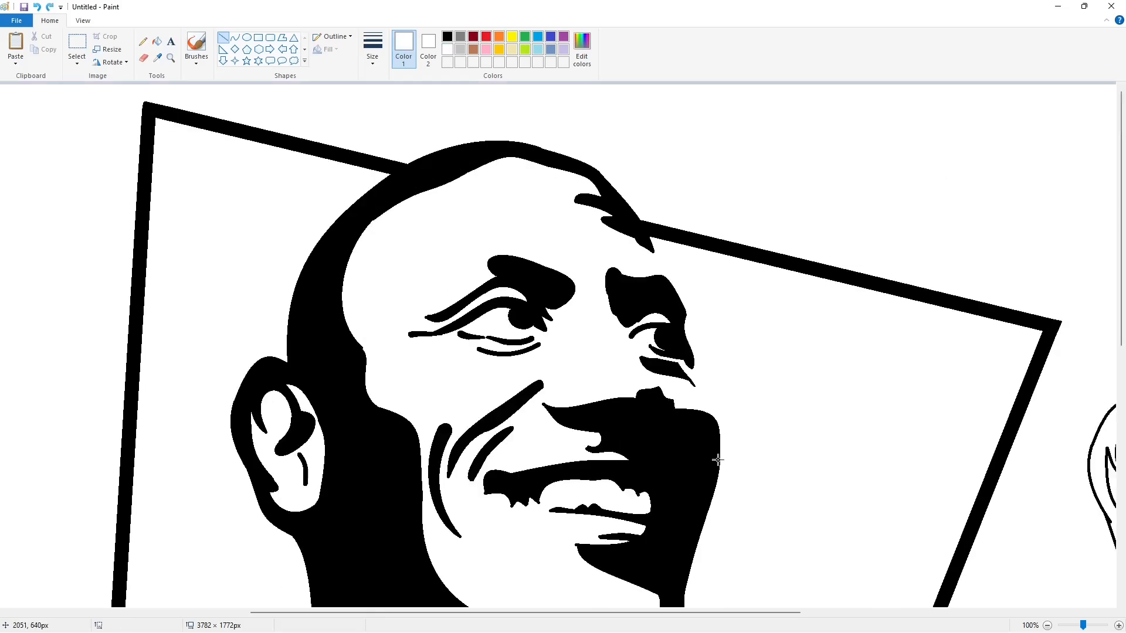
scroll(698, 460, down, 10)
scroll(730, 442, up, 3)
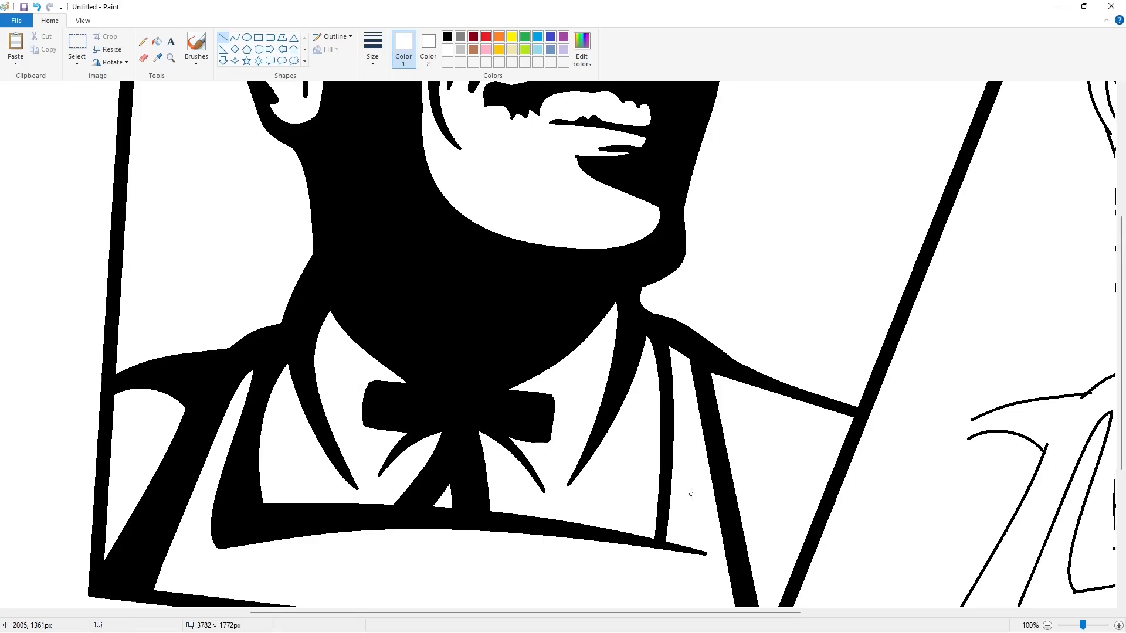
Fill the framed portrait's eyebrows, connected black silhouette and under-eye shadow with purple
scroll(691, 490, up, 6)
scroll(1008, 540, down, 1)
click(157, 41)
click(564, 36)
click(578, 190)
click(515, 187)
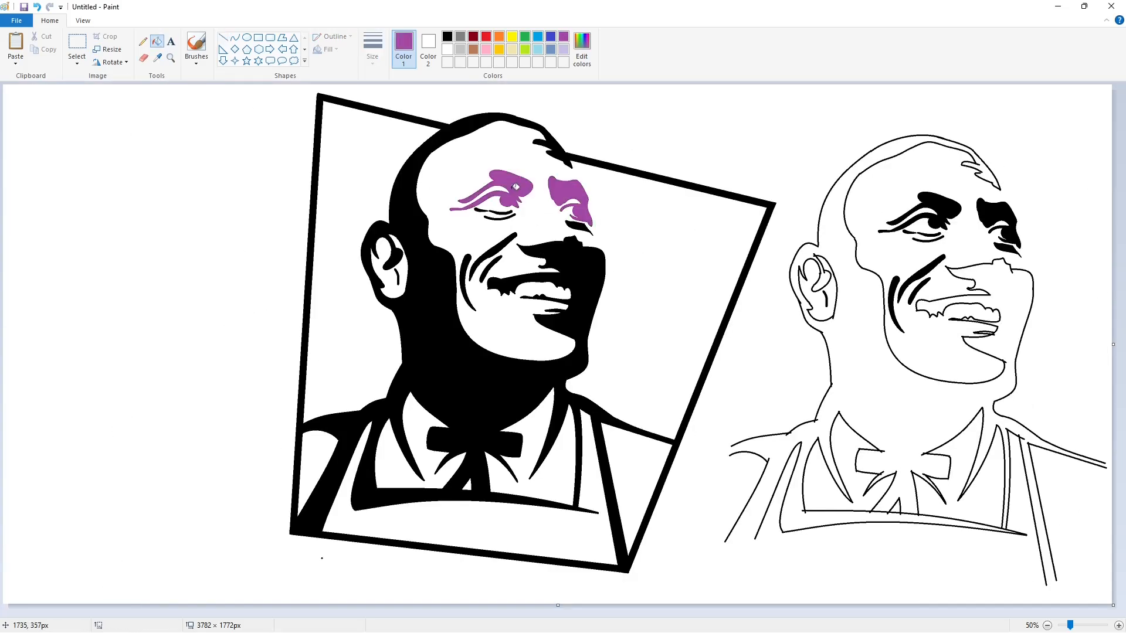
click(577, 254)
click(579, 226)
Fill the background black and refill it white to erase the outline copy beside the portrait
click(448, 36)
click(469, 99)
click(448, 49)
click(772, 144)
Fill the purple eyebrows, silhouette and frame of the portrait with black
click(447, 37)
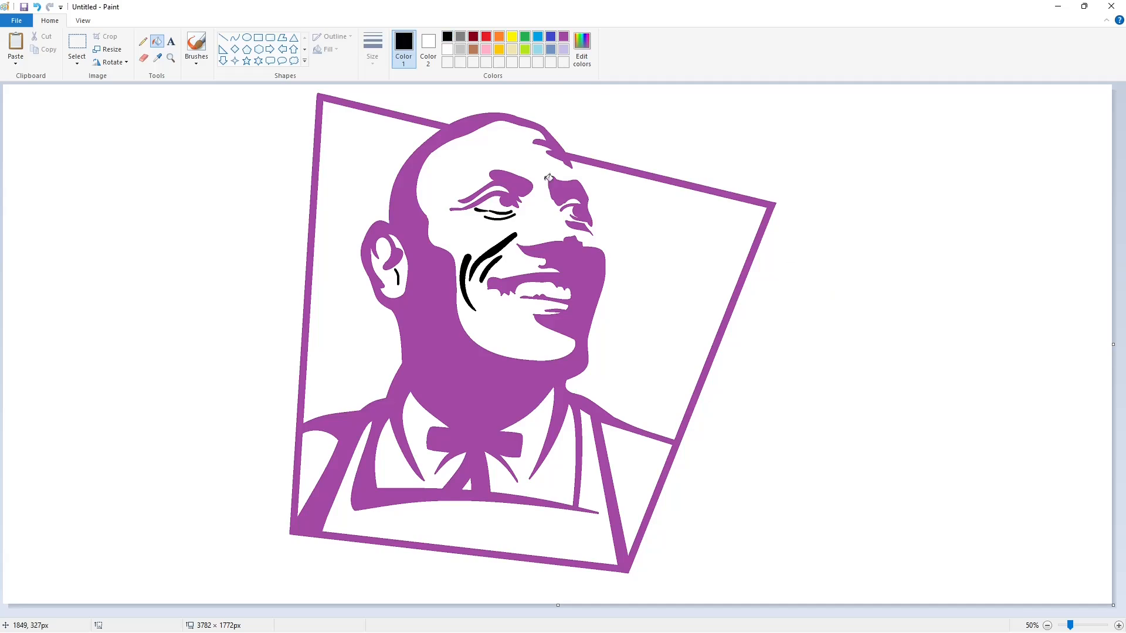
click(513, 186)
click(578, 194)
click(586, 252)
Try to copy the framed portrait and place the duplicate beside it on the current canvas
click(76, 47)
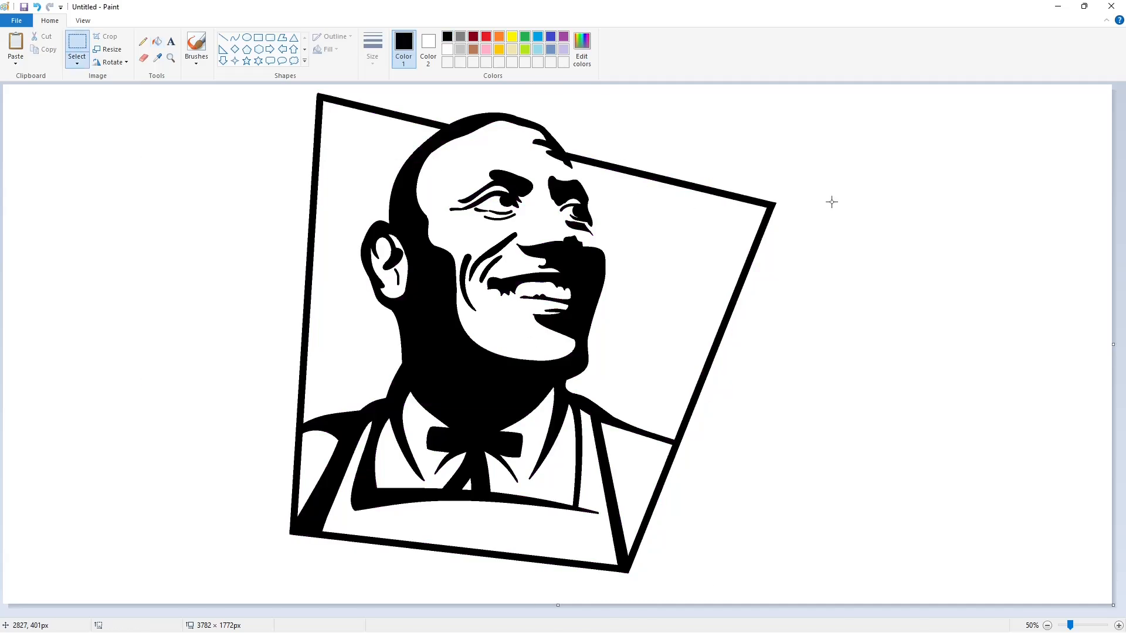
drag(216, 87, 664, 593)
key(ctrl+c)
key(ctrl+v)
drag(227, 329, 877, 366)
key(ctrl+z)
Resize the canvas to 7084 × 1700 px
click(1047, 626)
drag(558, 215, 1041, 225)
drag(523, 344, 523, 334)
click(1119, 625)
Copy the whole framed portrait and paste the duplicate in the empty canvas area to its right
drag(194, 86, 803, 574)
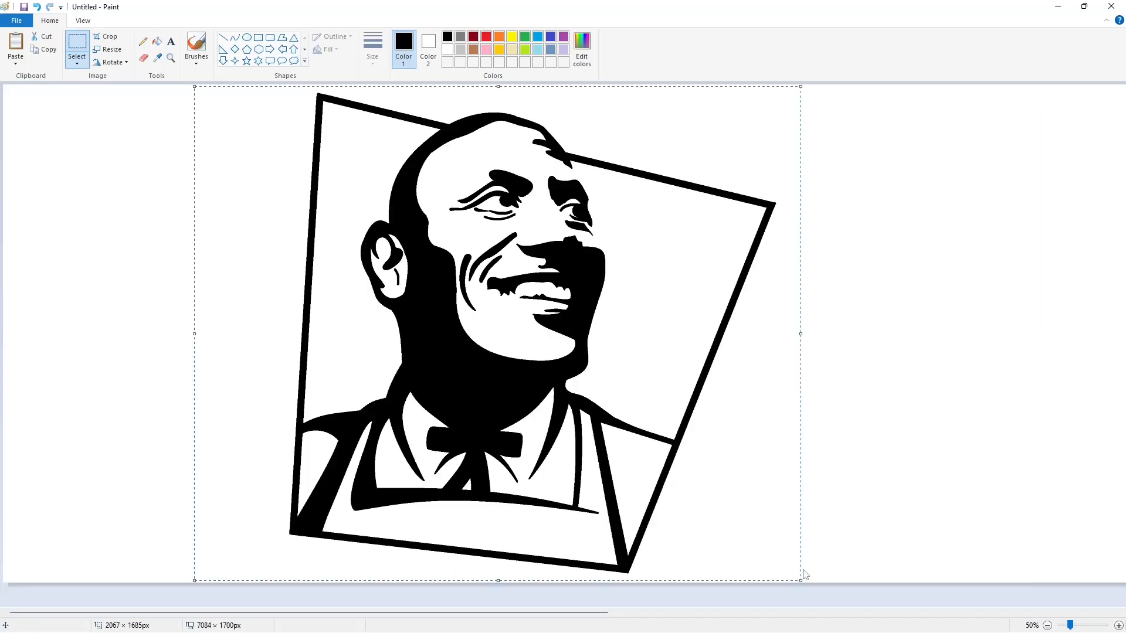
key(ctrl+c)
drag(606, 613, 971, 615)
key(ctrl+v)
drag(333, 327, 611, 327)
drag(528, 612, 378, 613)
scroll(238, 378, left, 7)
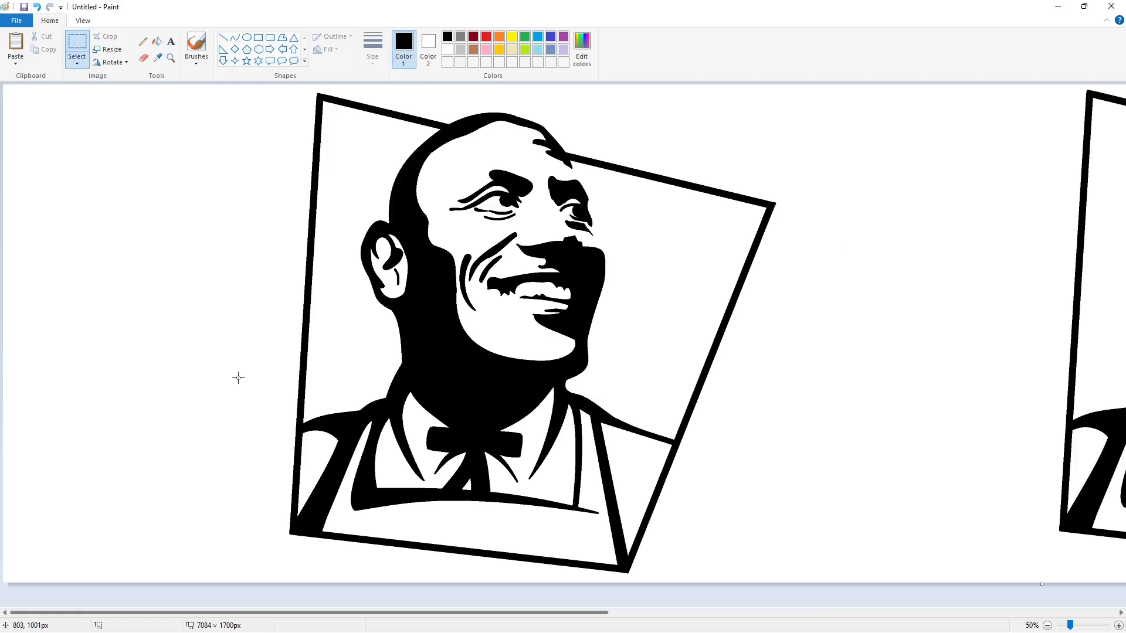
Draw dark red curves marking a shading edge from the hairline down the forehead and around the near eye
click(234, 37)
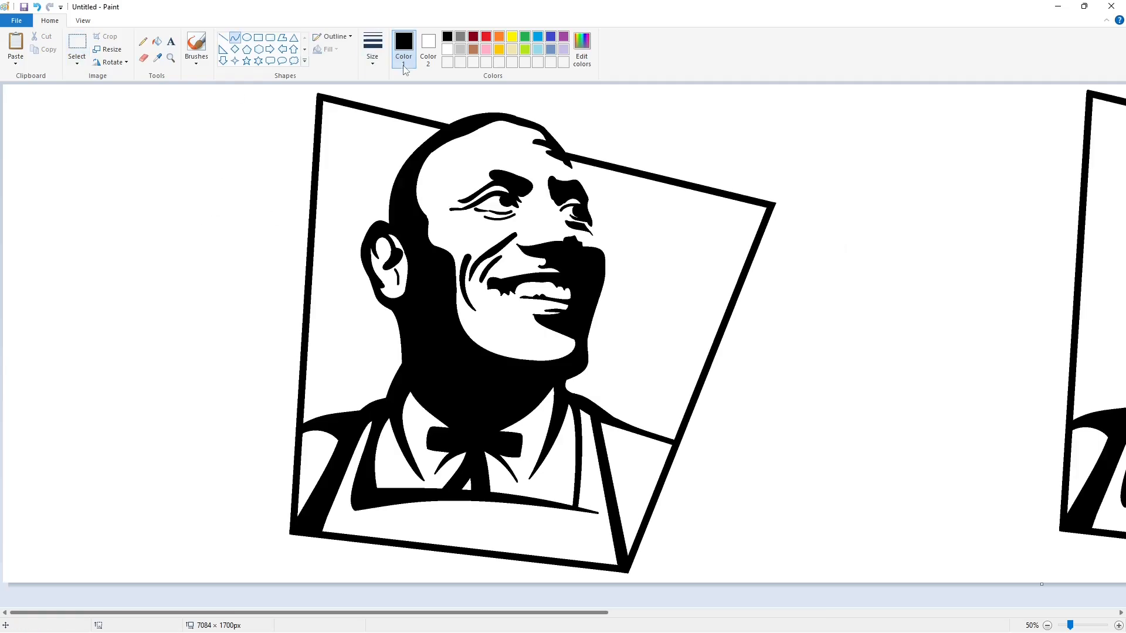
click(473, 37)
drag(478, 129, 469, 196)
drag(470, 164, 459, 161)
click(459, 161)
click(525, 177)
mouse_move(523, 197)
mouse_down()
mouse_move(489, 224)
mouse_move(519, 224)
mouse_up()
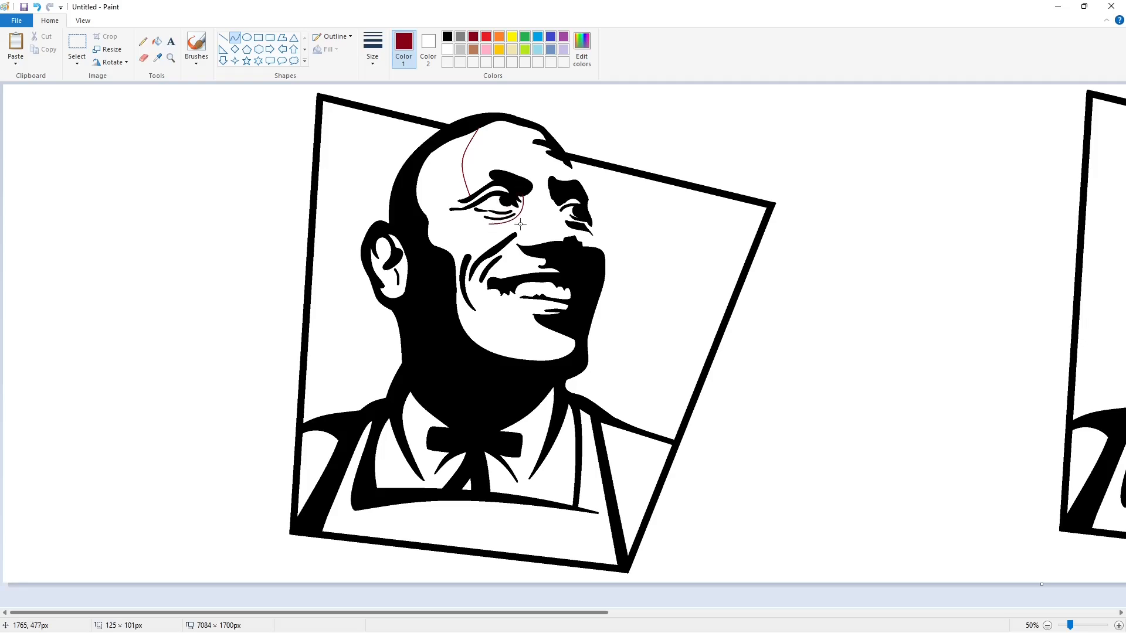
click(519, 223)
click(550, 226)
drag(523, 199, 487, 223)
Draw dark red curves for the shading edge around the cheek, from below the eye to the smile lines
mouse_move(504, 215)
mouse_down()
mouse_move(519, 227)
mouse_move(490, 224)
mouse_move(525, 226)
mouse_move(460, 241)
mouse_move(463, 263)
mouse_up()
click(520, 227)
key(ctrl+z)
click(525, 225)
click(545, 233)
mouse_move(476, 242)
mouse_down()
mouse_move(469, 227)
mouse_move(470, 257)
mouse_up()
click(453, 253)
click(560, 241)
Draw dark red shading curves beside the nose and around the chin
mouse_move(491, 243)
mouse_down()
mouse_move(503, 233)
mouse_move(510, 277)
mouse_move(494, 262)
mouse_move(497, 331)
mouse_move(474, 320)
mouse_move(656, 359)
mouse_up()
click(498, 231)
click(549, 251)
click(539, 252)
click(598, 336)
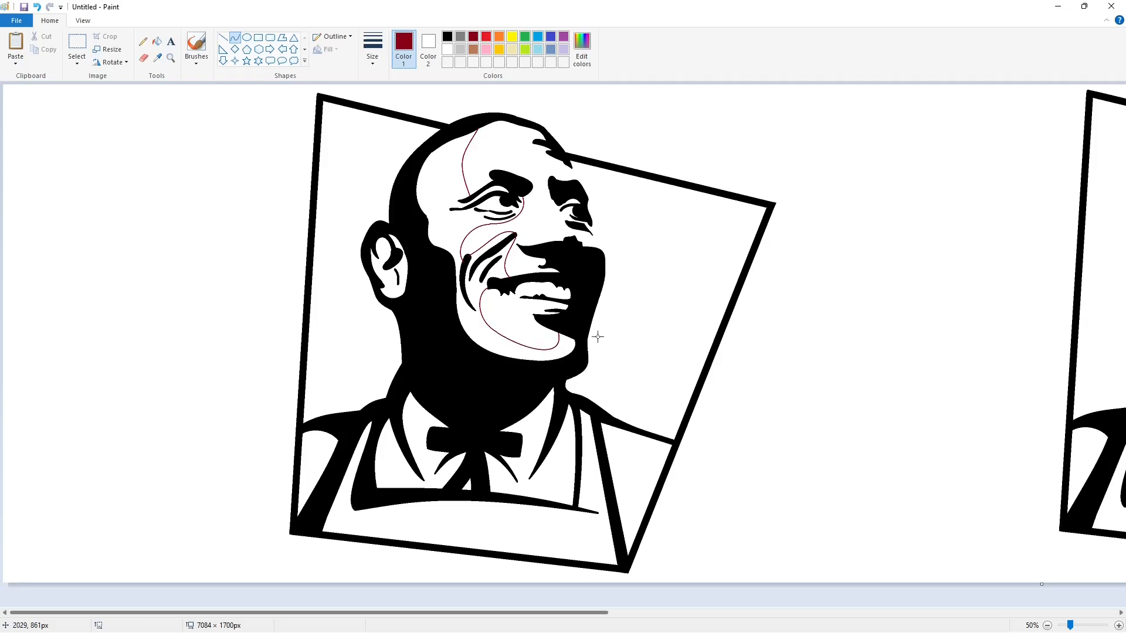
Outline the lips and the shaded strip from the far eye down the far cheek with dark red curves
click(530, 297)
drag(517, 307, 540, 292)
click(533, 289)
key(ctrl+z)
click(524, 291)
click(525, 292)
click(539, 292)
drag(556, 202, 602, 253)
Fill the outlined face shading, lips, far cheek and far eye areas with dark red
click(157, 41)
click(438, 206)
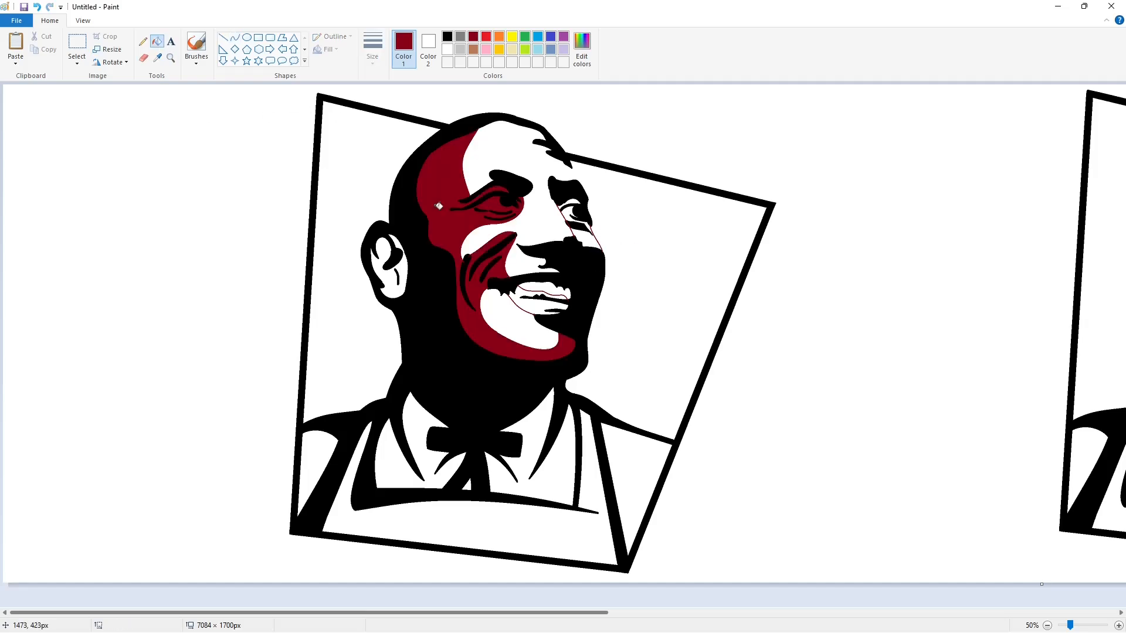
click(540, 309)
click(586, 238)
click(579, 222)
click(574, 198)
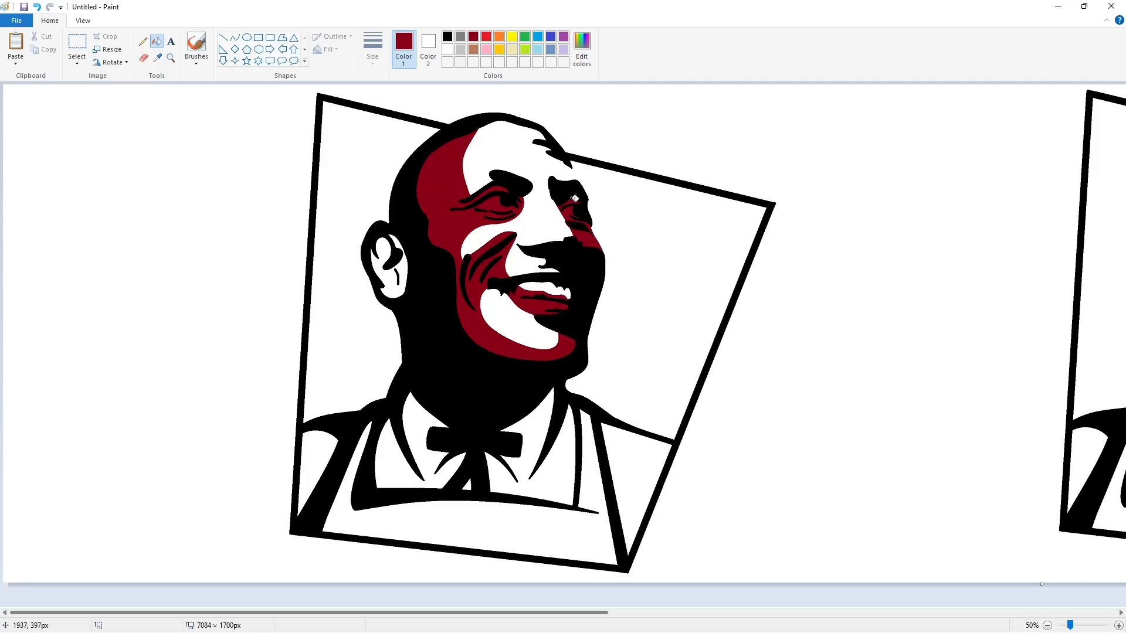
Refill the dark red face shading, far cheek, far eye and lips with light yellow
click(512, 49)
click(513, 327)
click(594, 238)
click(568, 193)
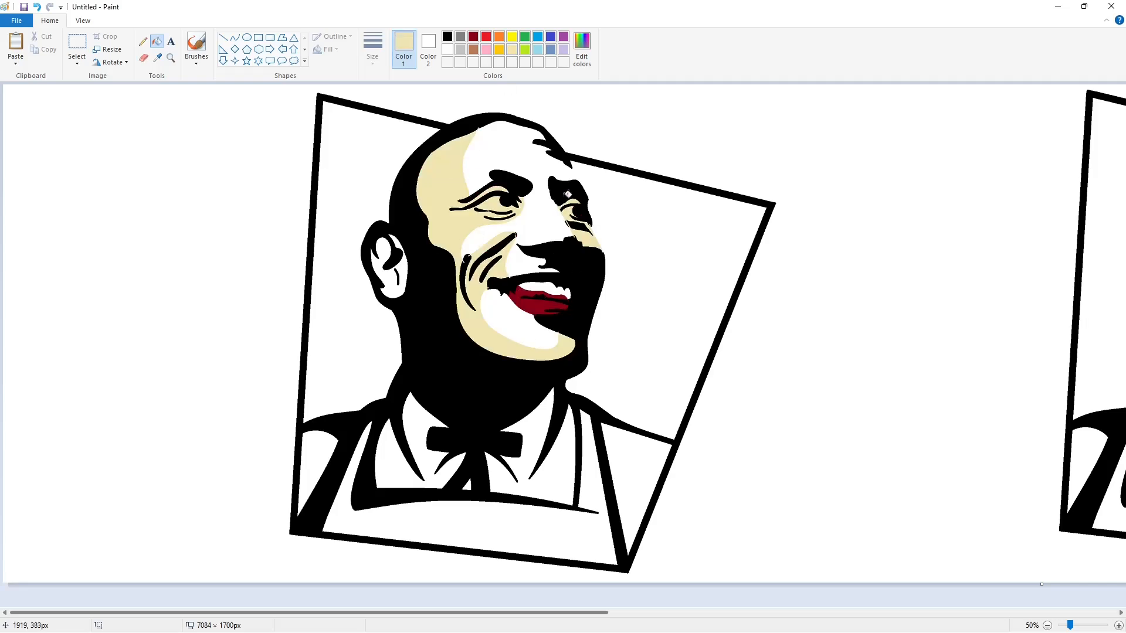
click(539, 302)
Mix a custom beige with red 240, green 219, blue 174 and refill the face shading with it
click(582, 52)
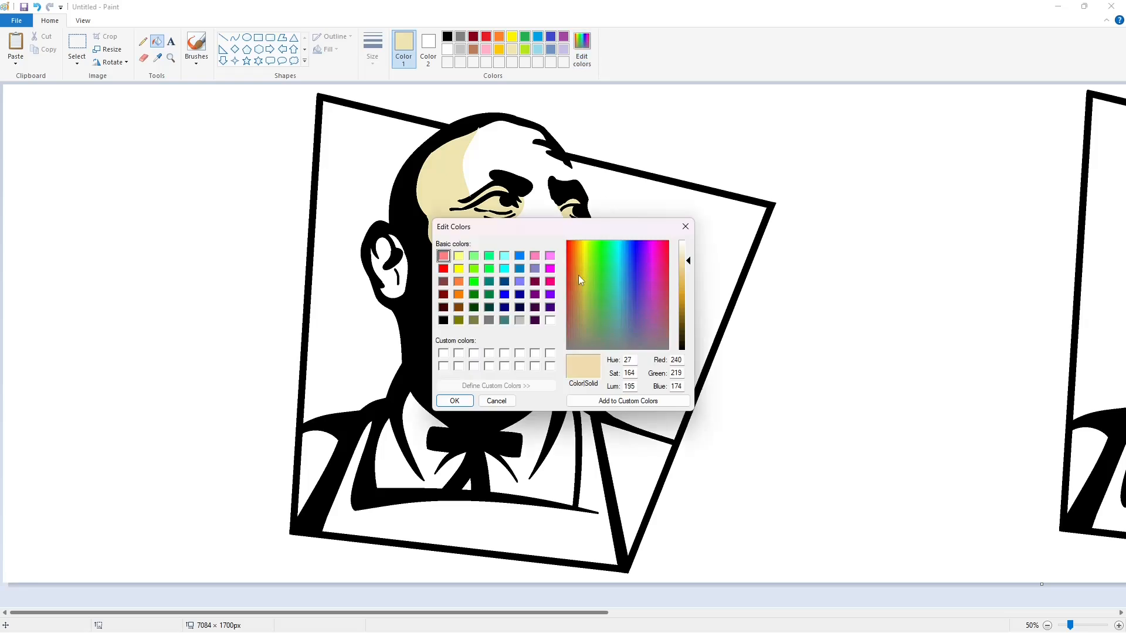
key(Return)
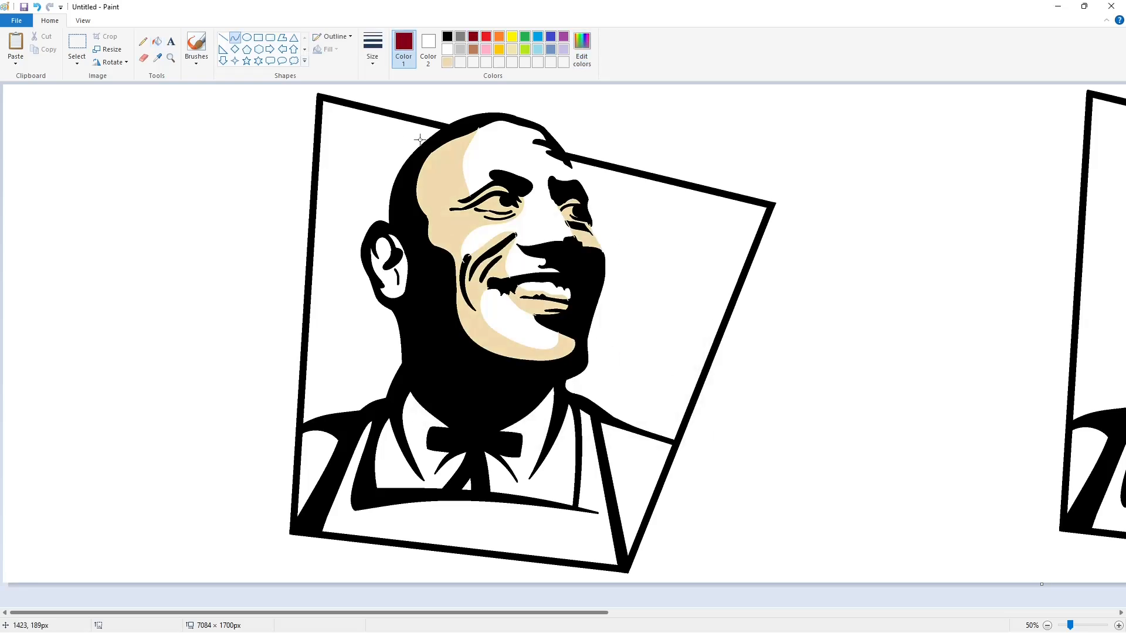
Divide the inner ear with dark red curves and fill its shaded parts with the custom beige
mouse_move(385, 260)
mouse_down()
mouse_move(375, 252)
mouse_move(403, 275)
mouse_move(388, 282)
mouse_move(406, 279)
mouse_up()
click(156, 41)
click(394, 289)
key(ctrl+z)
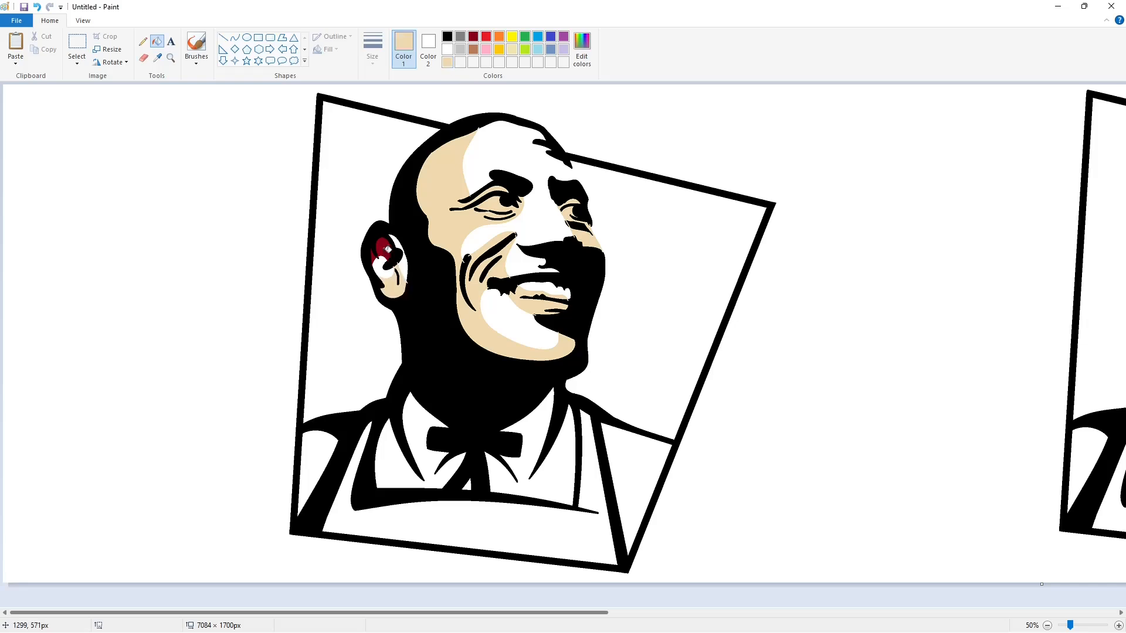
key(ctrl+z)
Draw dark red shading curves down the jacket's left shoulder and the shirt beside the left collar
click(223, 38)
click(235, 37)
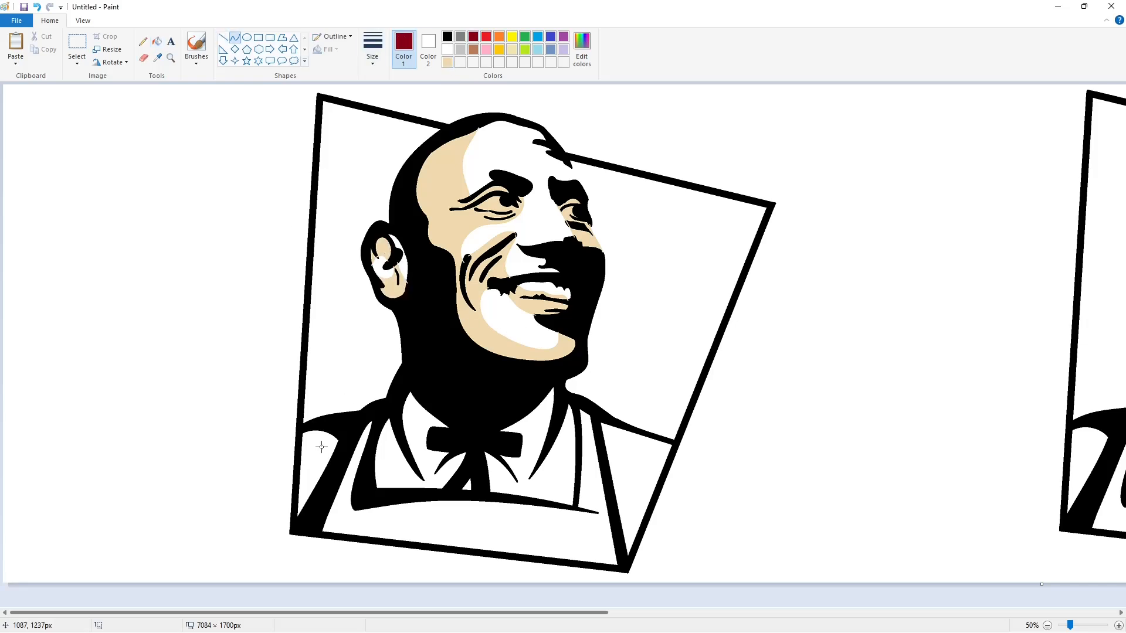
drag(329, 433, 298, 495)
click(317, 469)
click(317, 469)
drag(379, 433, 421, 480)
click(417, 487)
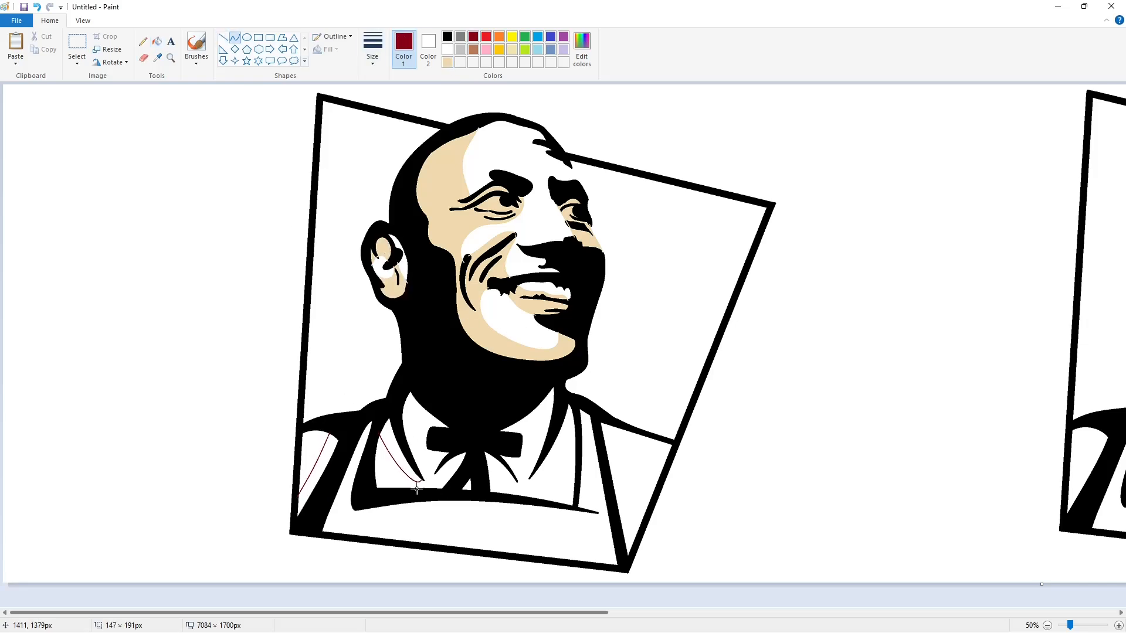
click(417, 487)
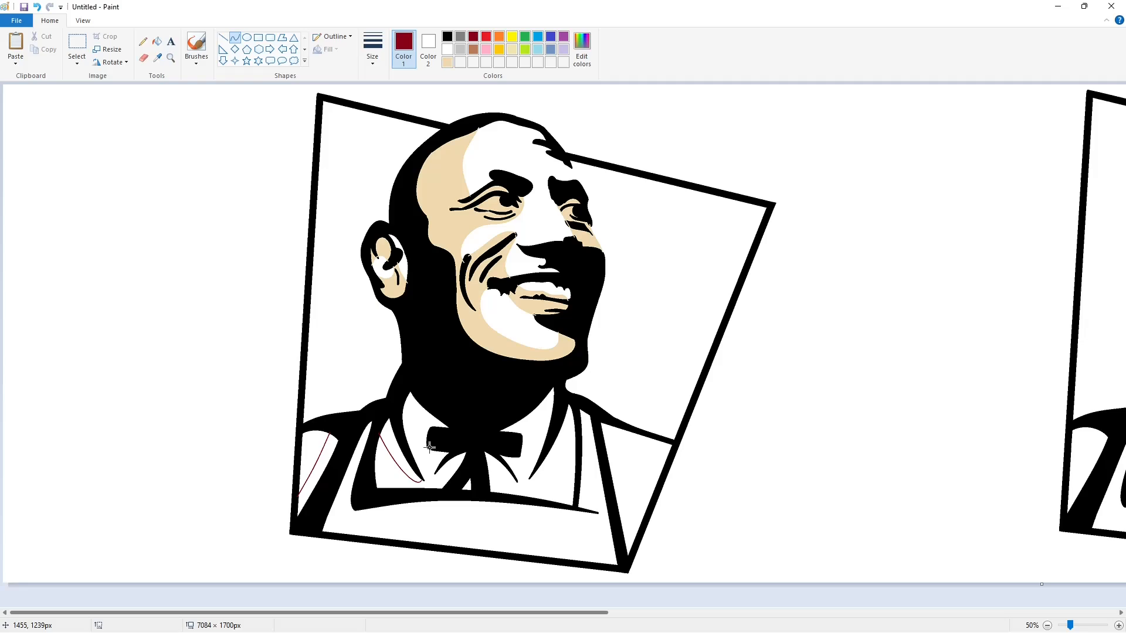
Draw dark red shading curves along the left collar, around the bow tie's left wing and across the shirt below it
mouse_move(406, 398)
mouse_down()
mouse_move(428, 425)
mouse_move(418, 451)
mouse_move(445, 458)
mouse_move(427, 489)
mouse_up()
click(413, 415)
click(413, 415)
click(472, 415)
click(420, 438)
click(428, 456)
click(428, 457)
click(446, 469)
click(440, 479)
Draw dark red curves outlining the shirt shading beside the right collar
mouse_move(528, 479)
mouse_down()
mouse_move(562, 436)
mouse_move(559, 504)
mouse_up()
click(543, 469)
click(558, 451)
click(561, 469)
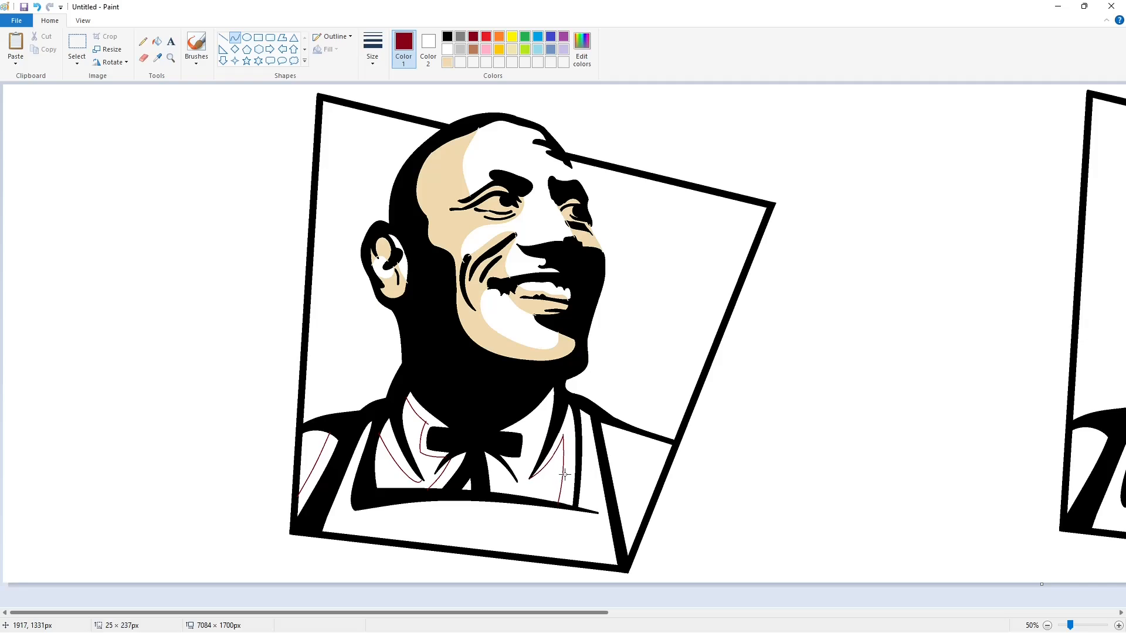
click(564, 475)
Fill the outlined shading areas on the shoulder, collar and shirt with dark red
click(156, 41)
click(332, 444)
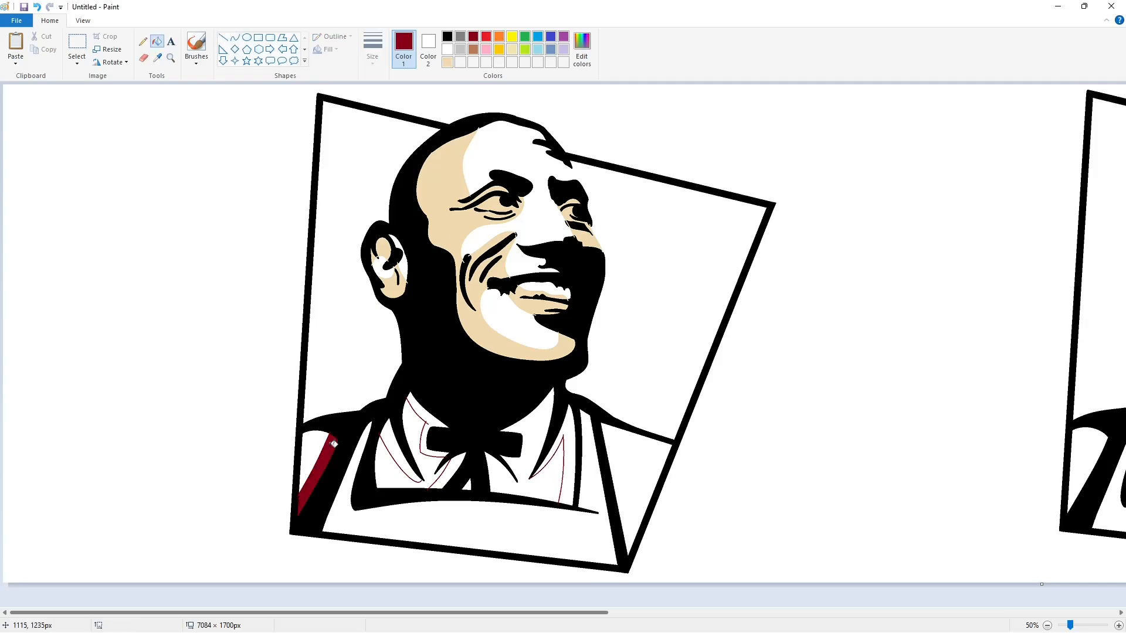
click(394, 447)
click(418, 410)
click(448, 472)
click(566, 457)
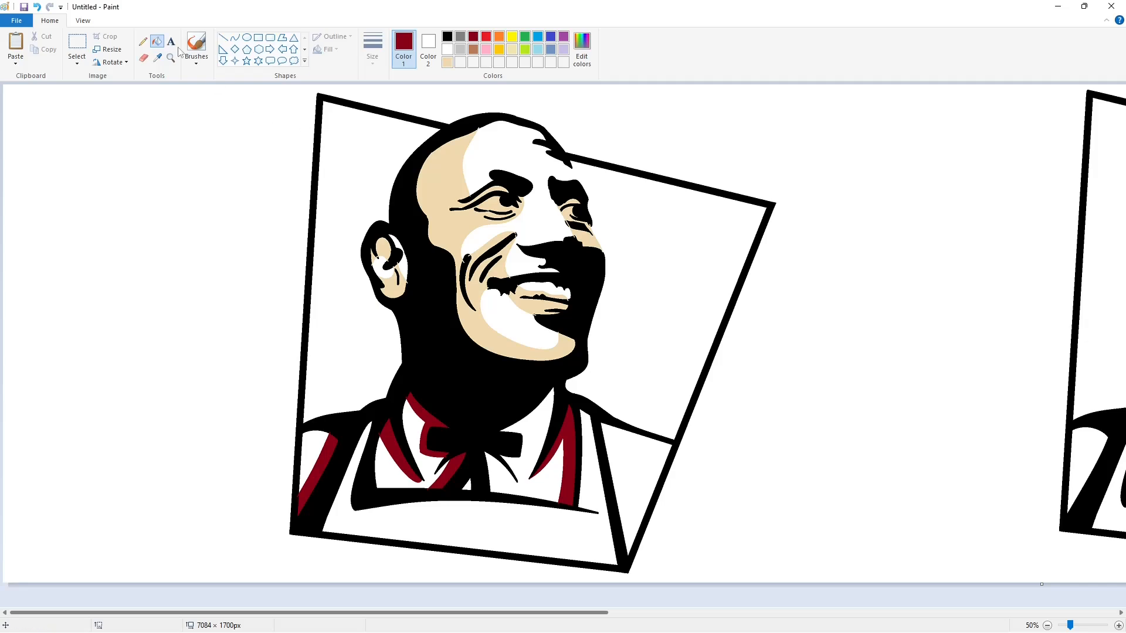
Refill the dark red shoulder, collar and shirt shading with the custom beige
click(447, 62)
click(319, 466)
click(399, 451)
click(419, 411)
click(449, 472)
click(575, 455)
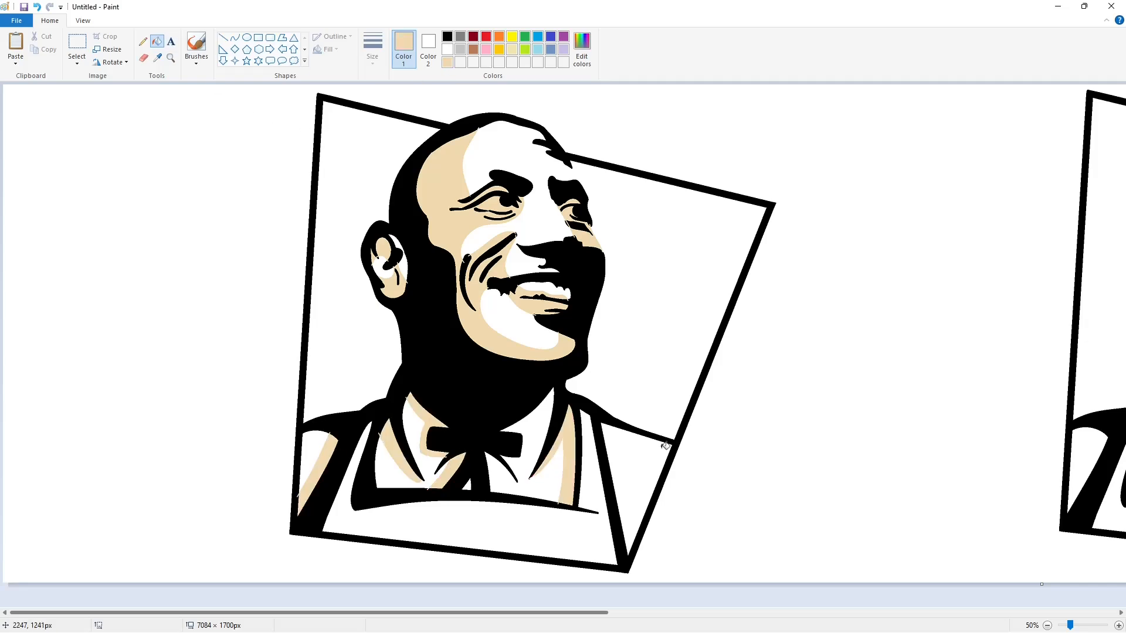
Outline the small gap above the face's right eyebrow with a dark red curve and colour it beige
click(234, 37)
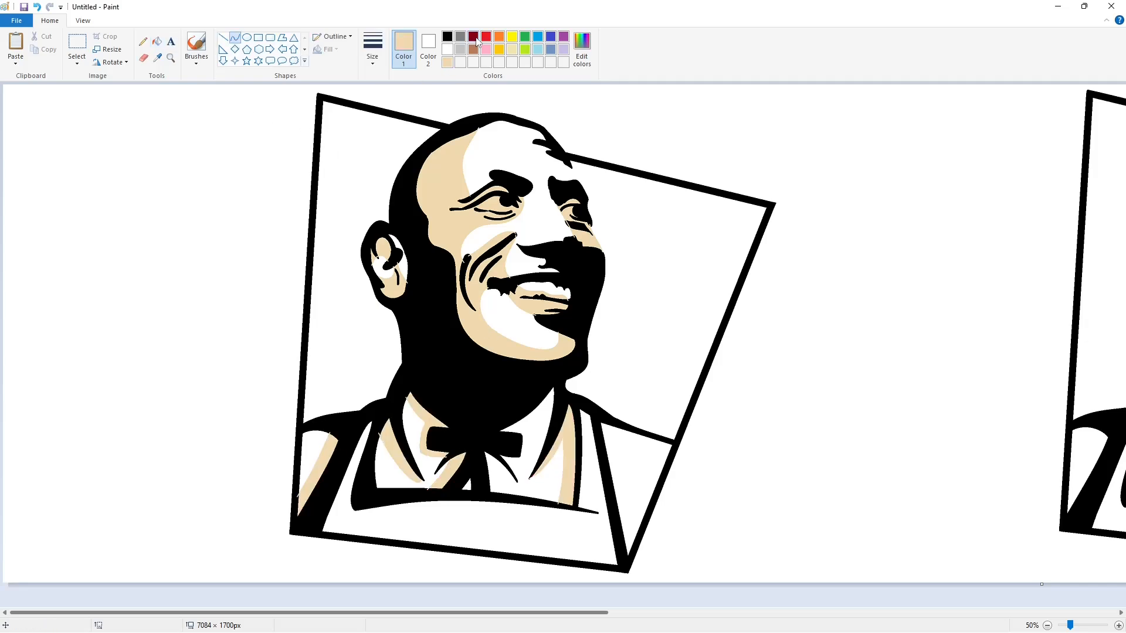
click(474, 36)
drag(558, 179, 578, 176)
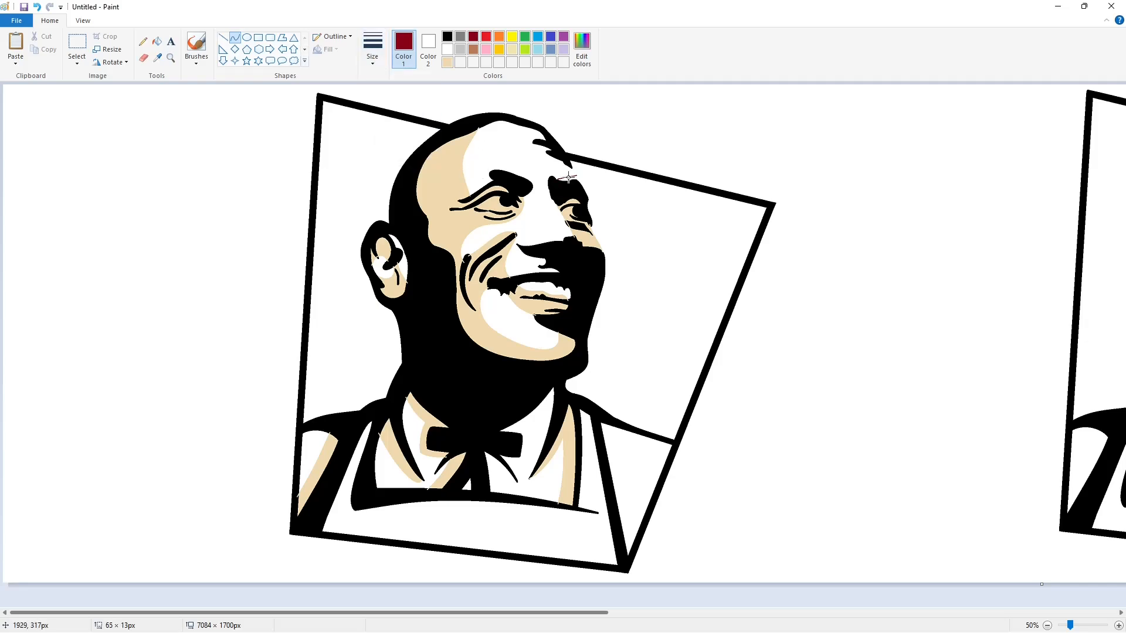
key(ctrl+z)
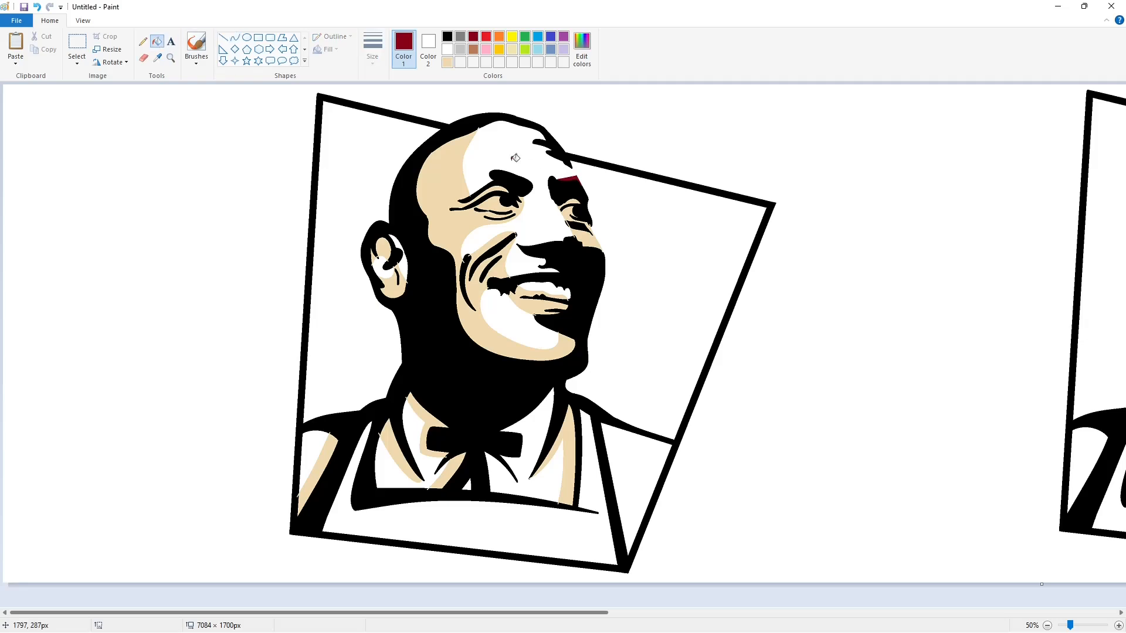
Draw dark red shading curves across the forehead, down the nose, beside the upper lip and over the teeth
mouse_move(487, 121)
mouse_down()
mouse_move(510, 157)
mouse_move(543, 174)
mouse_move(572, 168)
mouse_up()
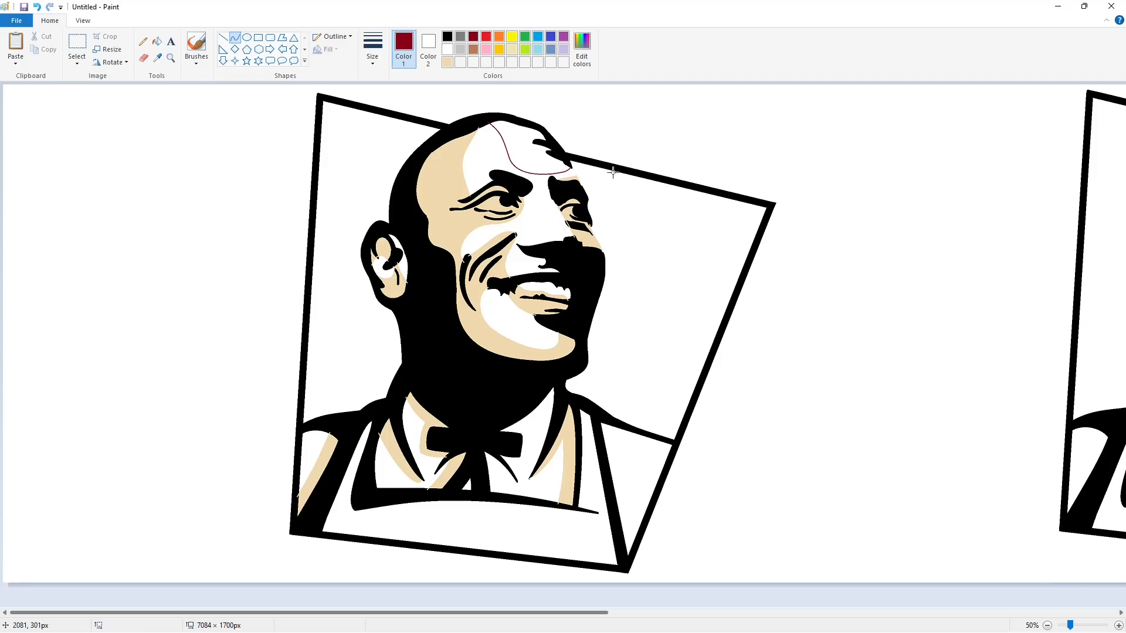
scroll(891, 575, up, 1)
scroll(892, 575, right, 10)
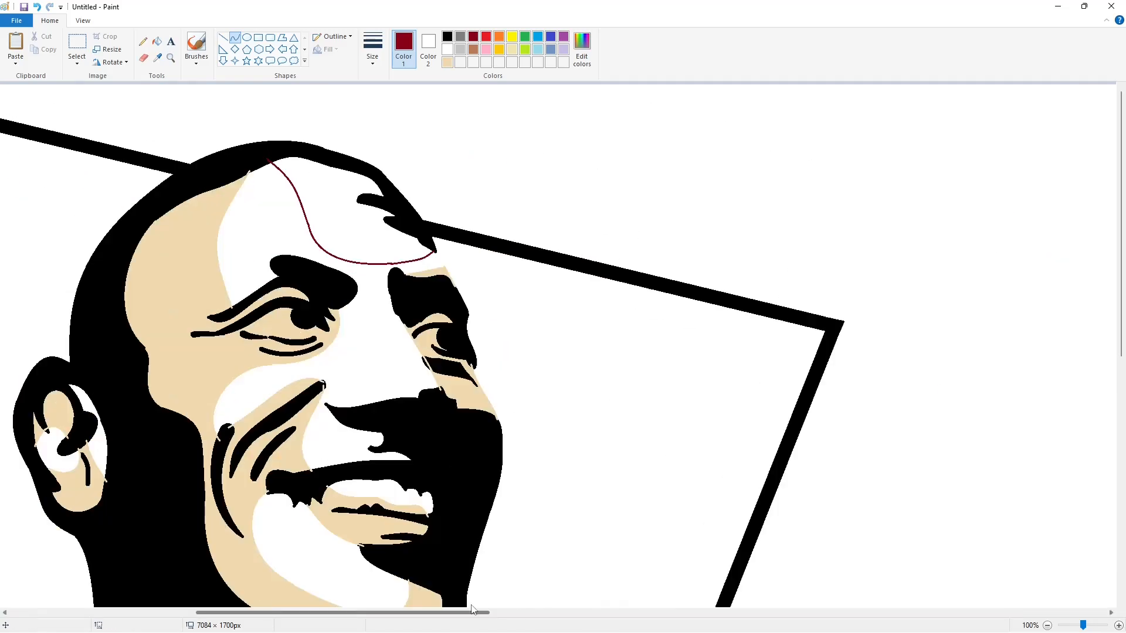
scroll(735, 407, down, 1)
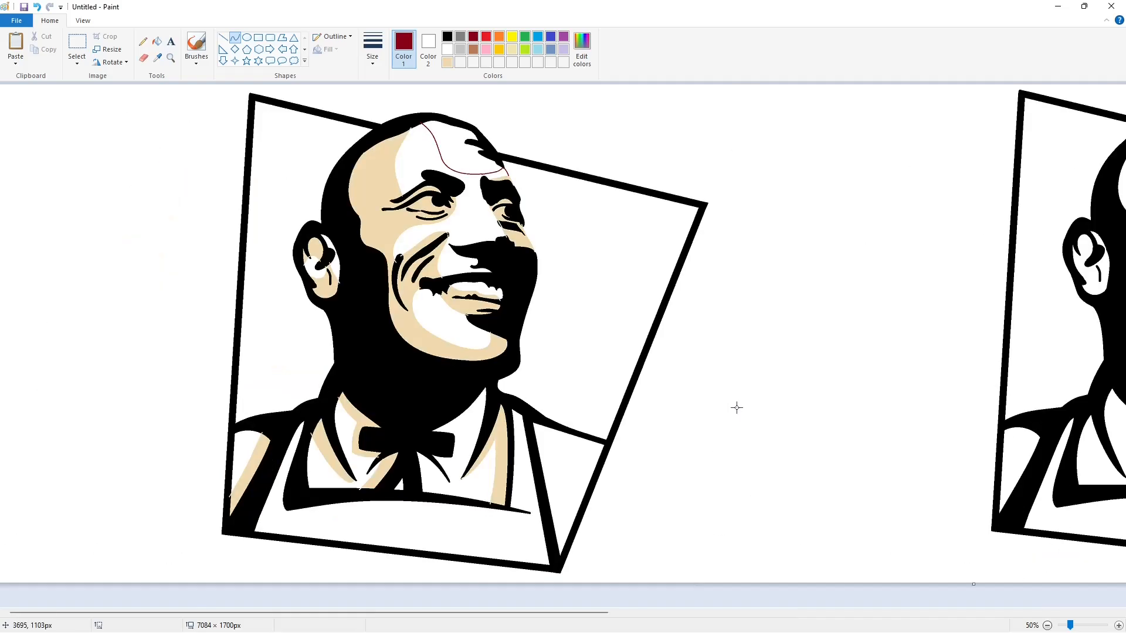
scroll(736, 407, left, 2)
mouse_move(551, 200)
mouse_down()
mouse_move(559, 244)
mouse_move(533, 258)
mouse_move(537, 280)
mouse_move(614, 296)
mouse_up()
click(557, 206)
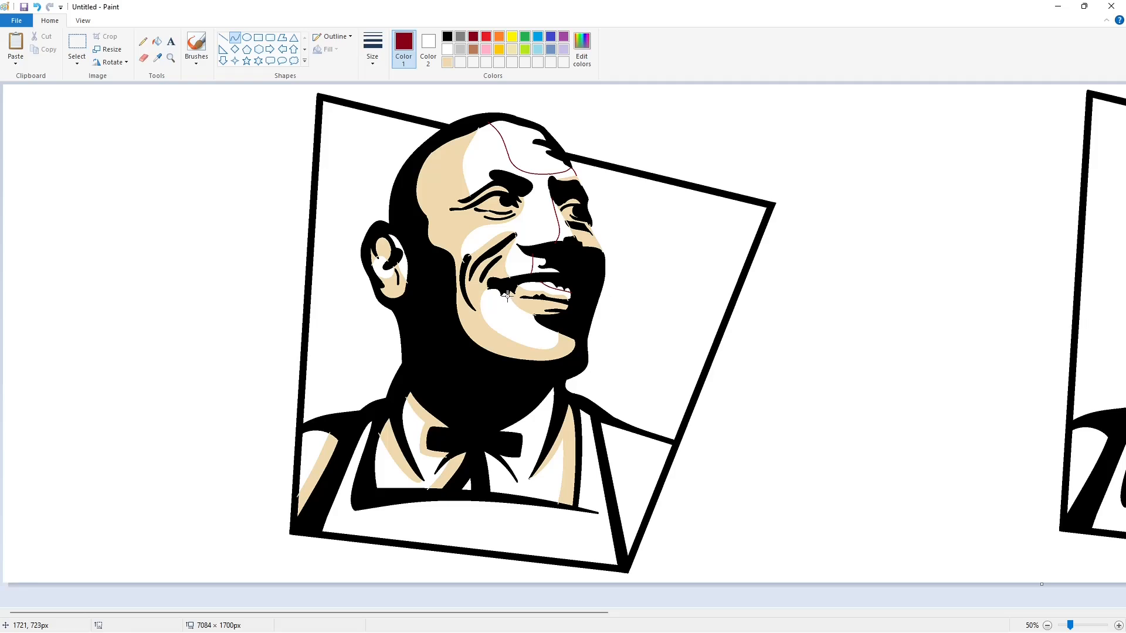
Mix a lighter cream custom colour from the beige, with red 249, green 239 and blue 221
click(446, 62)
click(581, 47)
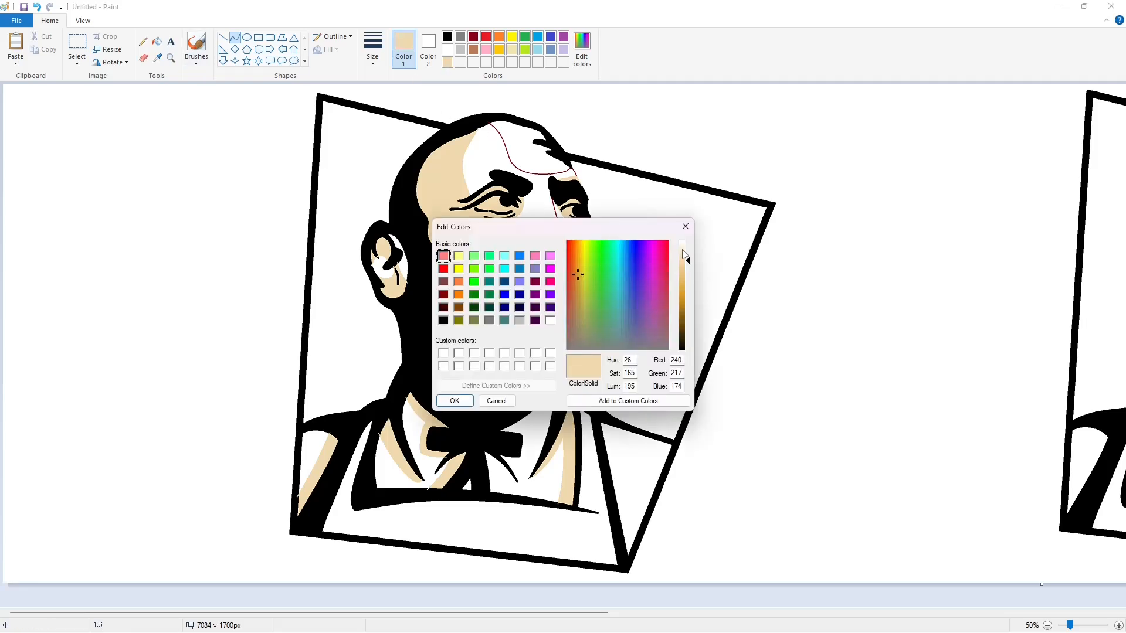
click(685, 226)
Fill the outlined forehead, nose, cheek, chin and teeth shading areas with dark red
click(157, 41)
click(473, 36)
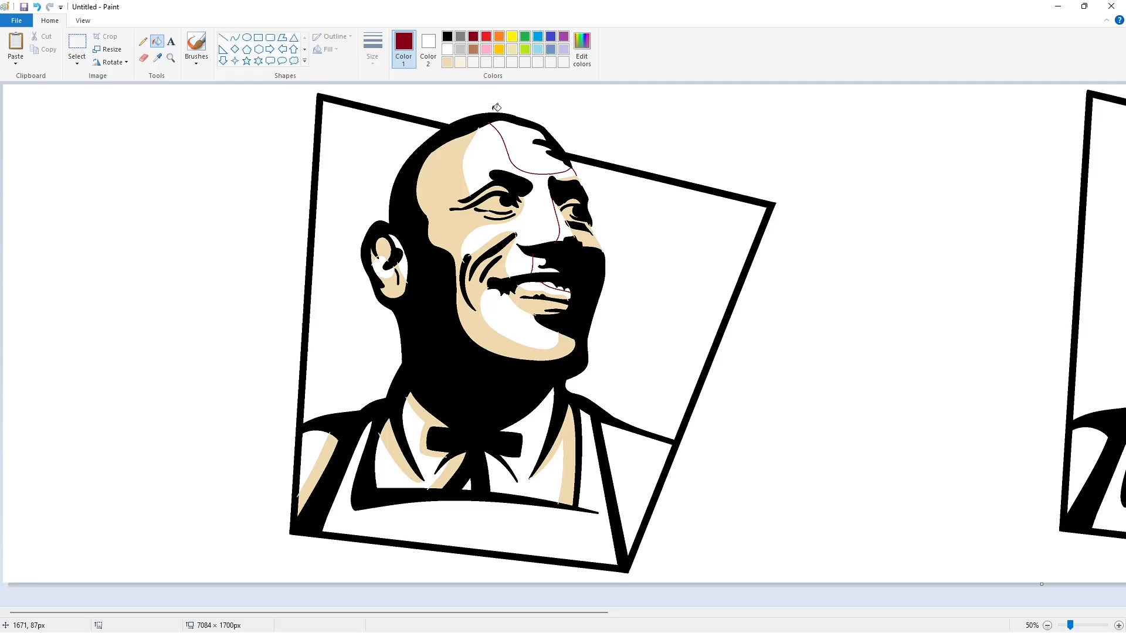
click(536, 219)
click(503, 314)
click(554, 286)
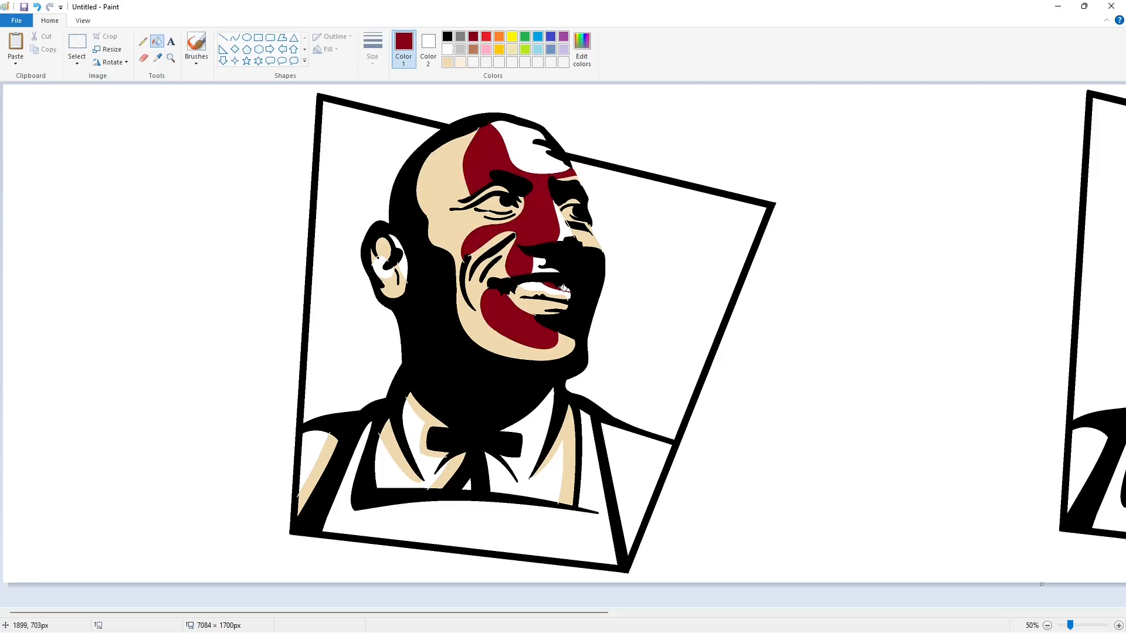
click(539, 286)
Refill the dark red face, chin and teeth shading with the custom cream
click(461, 63)
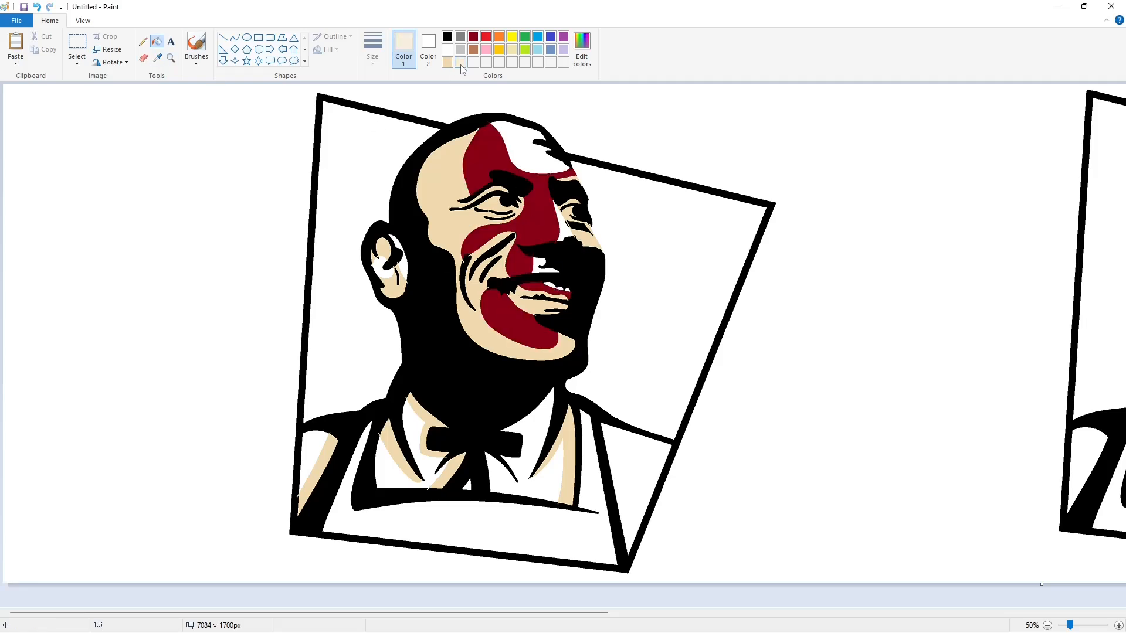
click(487, 142)
click(533, 305)
click(537, 284)
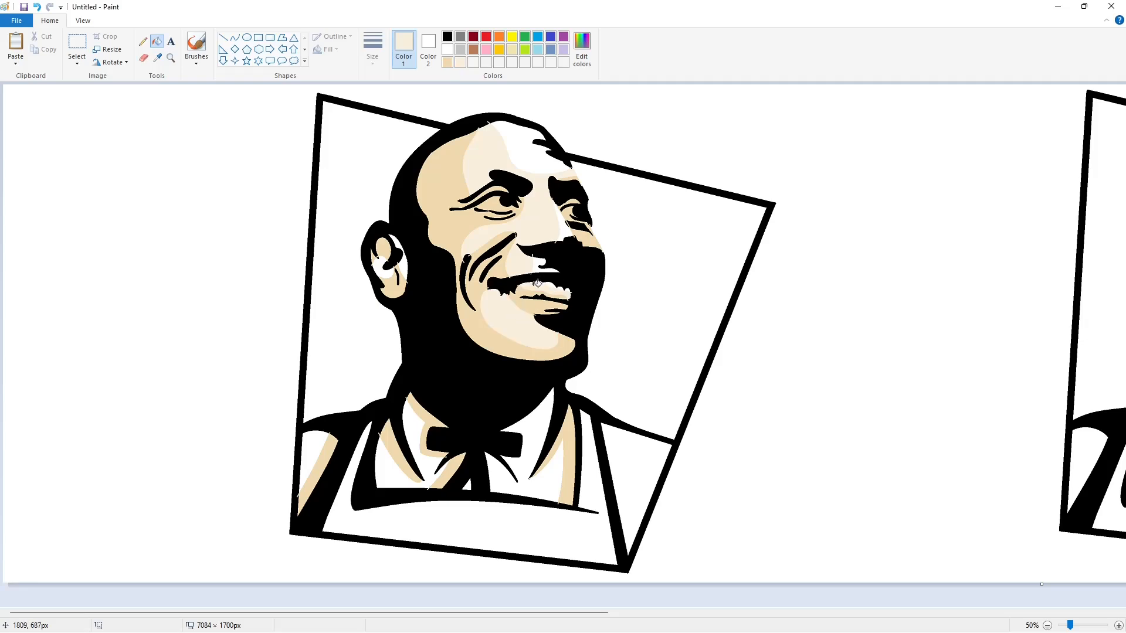
click(448, 49)
Lighten the custom cream further and apply the paler tone to the face shading and the inner ear
click(460, 62)
click(582, 49)
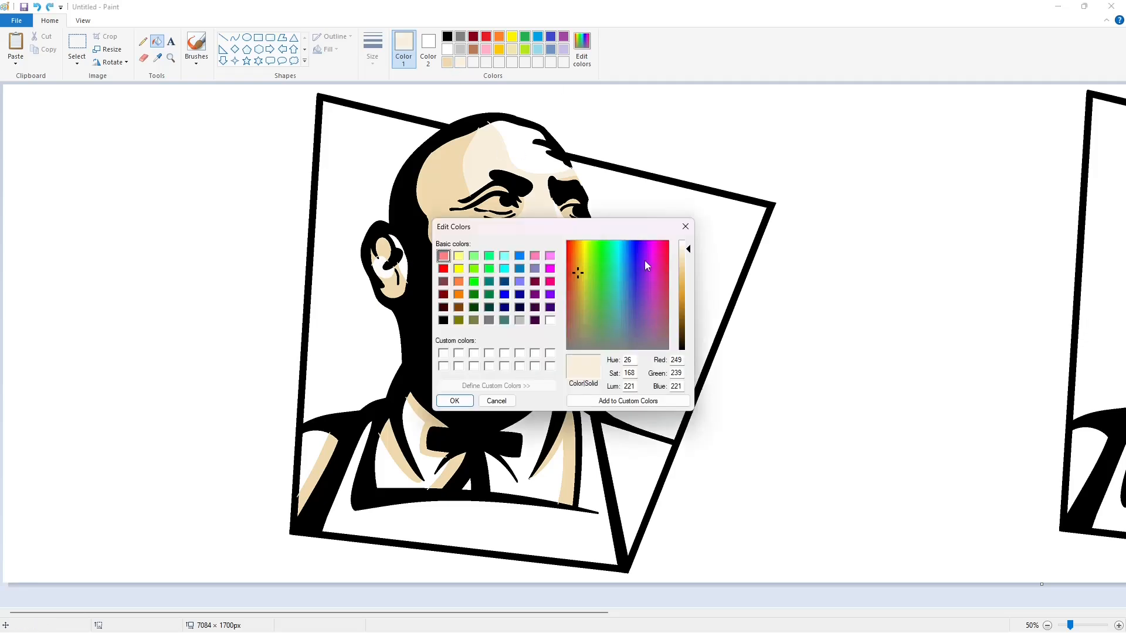
drag(686, 250, 686, 245)
click(455, 401)
click(489, 159)
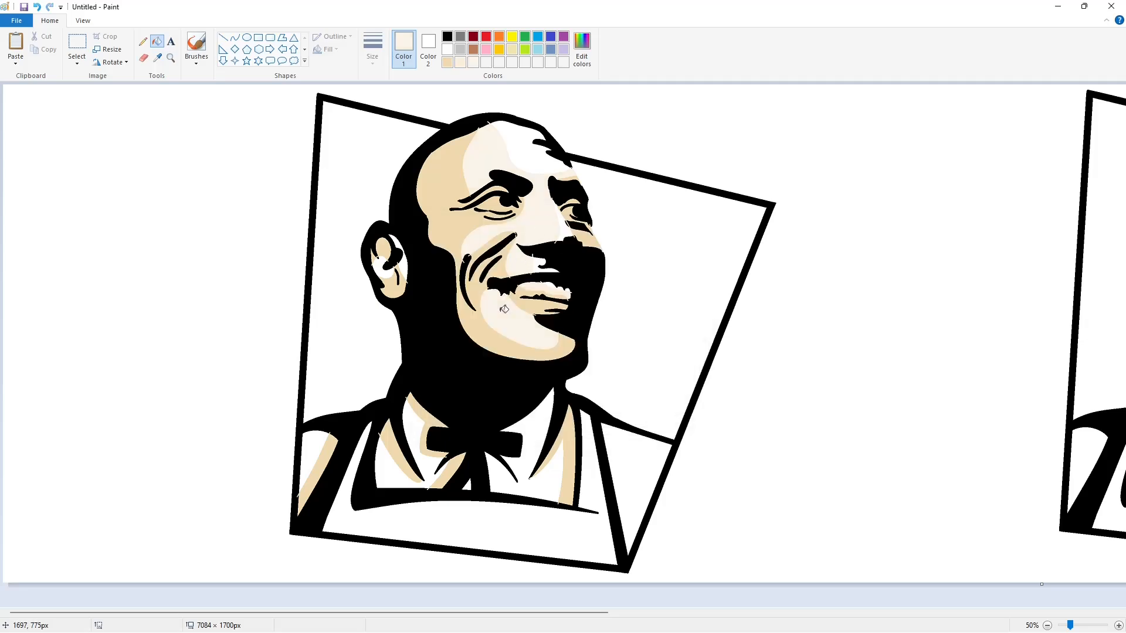
click(381, 271)
click(223, 37)
click(473, 37)
mouse_move(513, 501)
mouse_down()
mouse_move(513, 556)
mouse_move(41, 332)
mouse_up()
click(76, 47)
drag(13, 237, 83, 393)
key(ctrl+c)
key(ctrl+v)
drag(43, 179, 525, 540)
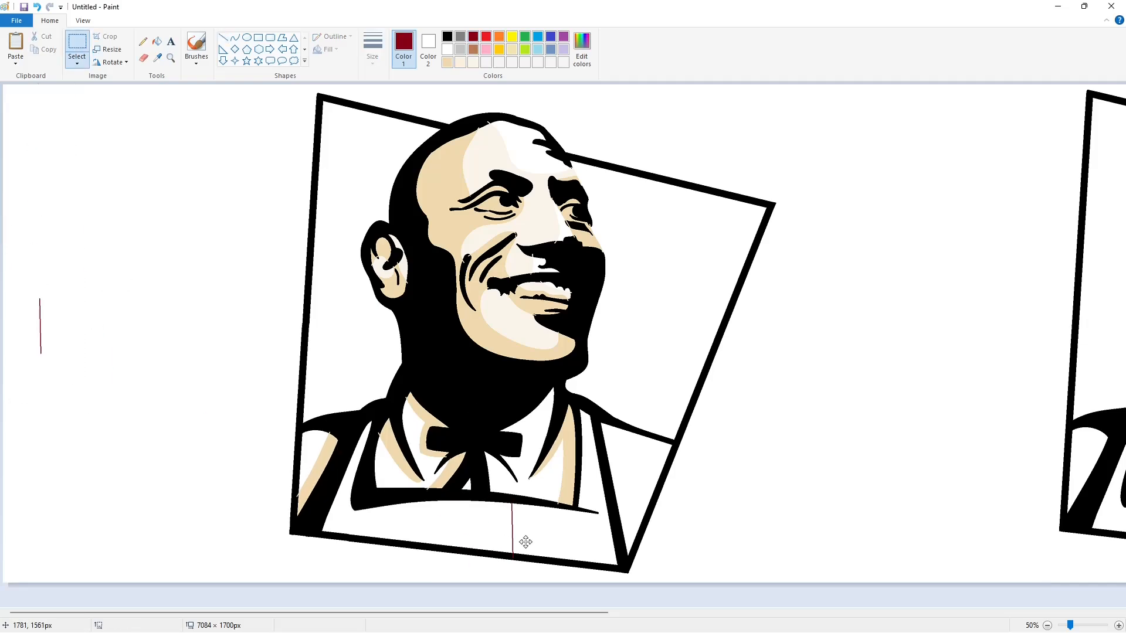
click(581, 549)
key(ctrl+z)
key(ctrl+z)
Draw six evenly spaced vertical dark red lines across the apron, from its upper edge to the frame
click(223, 37)
mouse_move(513, 502)
mouse_down()
mouse_move(512, 557)
mouse_move(52, 333)
mouse_up()
click(82, 329)
key(ctrl+z)
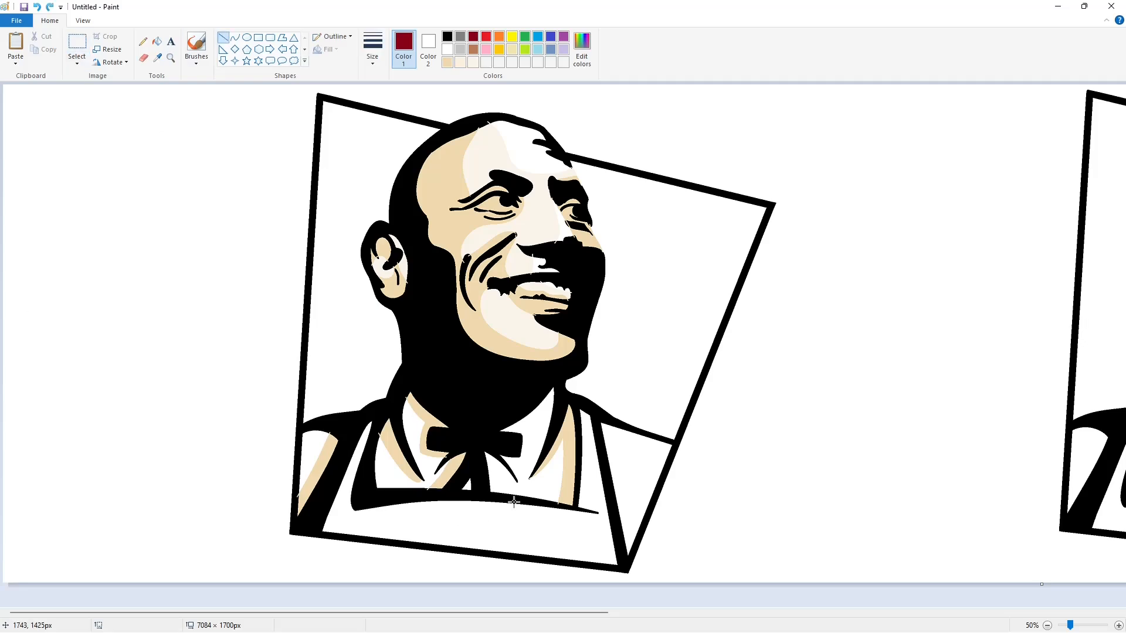
mouse_move(514, 502)
mouse_down()
mouse_move(514, 555)
mouse_move(543, 545)
mouse_move(542, 558)
mouse_up()
mouse_move(556, 504)
mouse_down()
mouse_move(556, 559)
mouse_move(571, 560)
mouse_move(585, 533)
mouse_move(585, 561)
mouse_up()
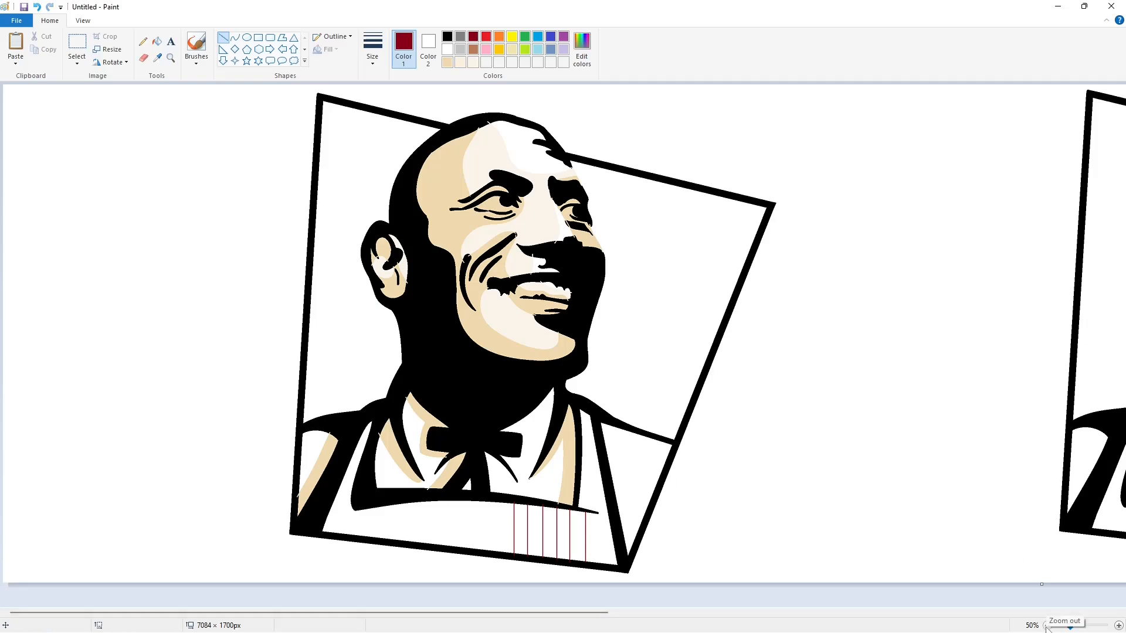
click(1119, 626)
click(412, 613)
key(ctrl+v)
key(ctrl+z)
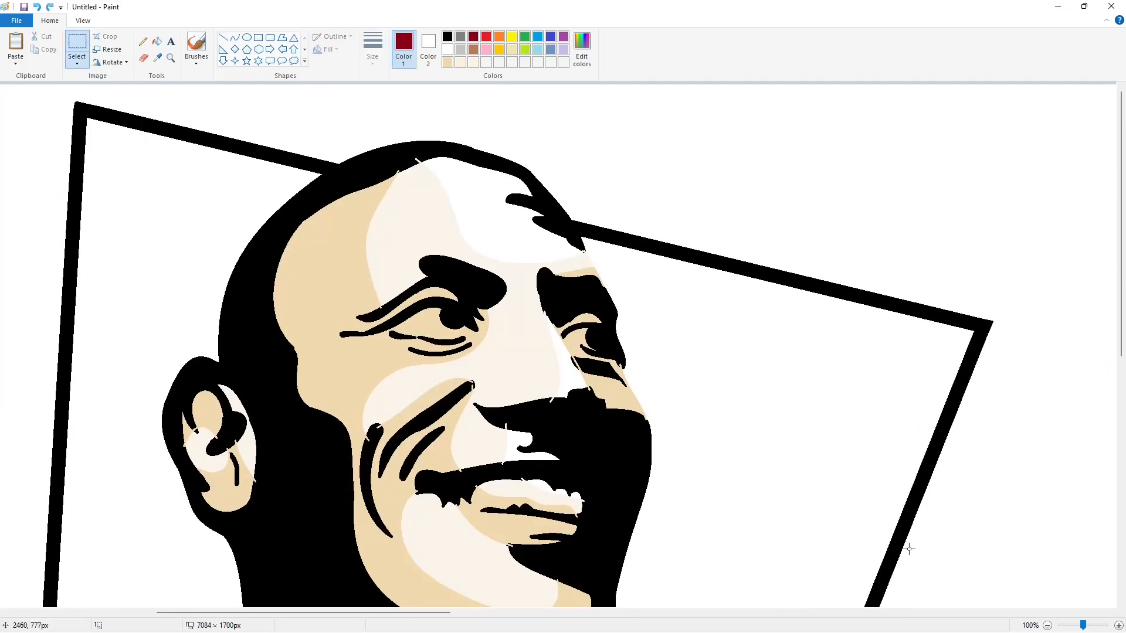
Copy the uncoloured black-and-white version of the portrait, including its whole frame
click(1047, 625)
drag(410, 613, 779, 612)
drag(338, 87, 914, 582)
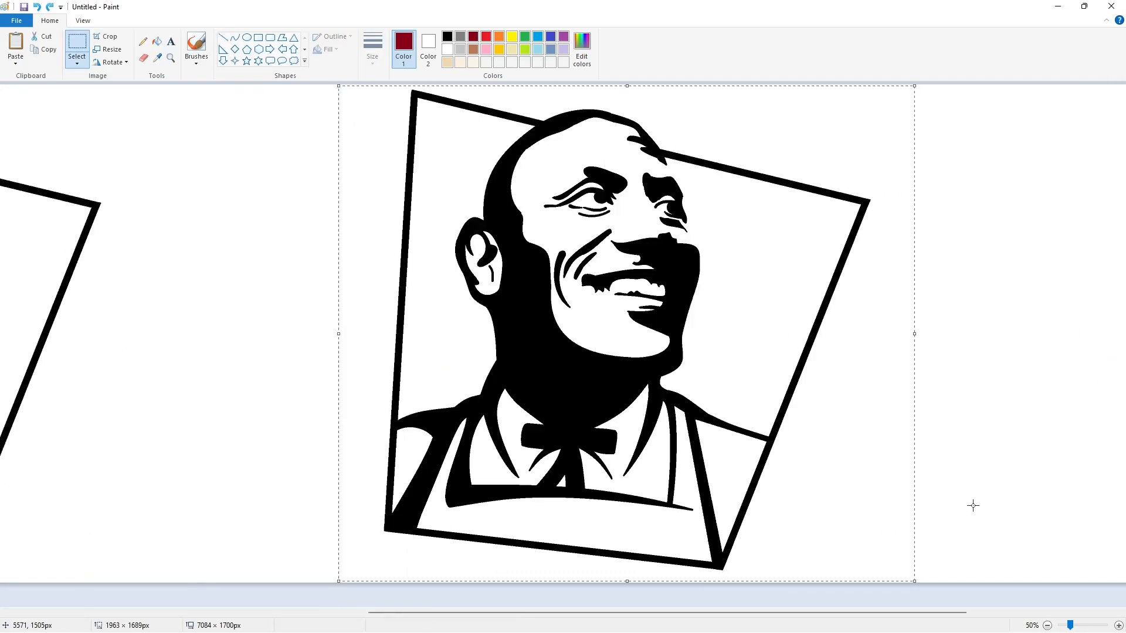
key(ctrl+c)
click(972, 505)
Paste the copied black line art over the shaded portrait and align it exactly with the existing outlines
drag(820, 613, 446, 612)
click(1118, 625)
drag(280, 613, 429, 604)
key(ctrl+v)
drag(629, 435, 796, 403)
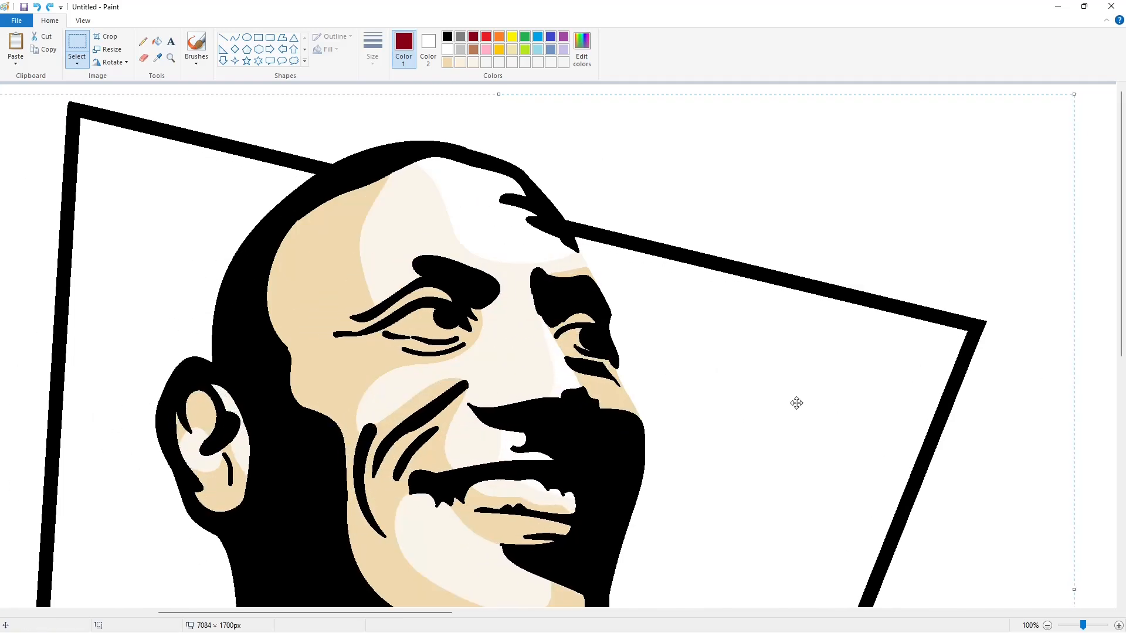
drag(411, 613, 474, 614)
click(867, 478)
scroll(946, 511, down, 3)
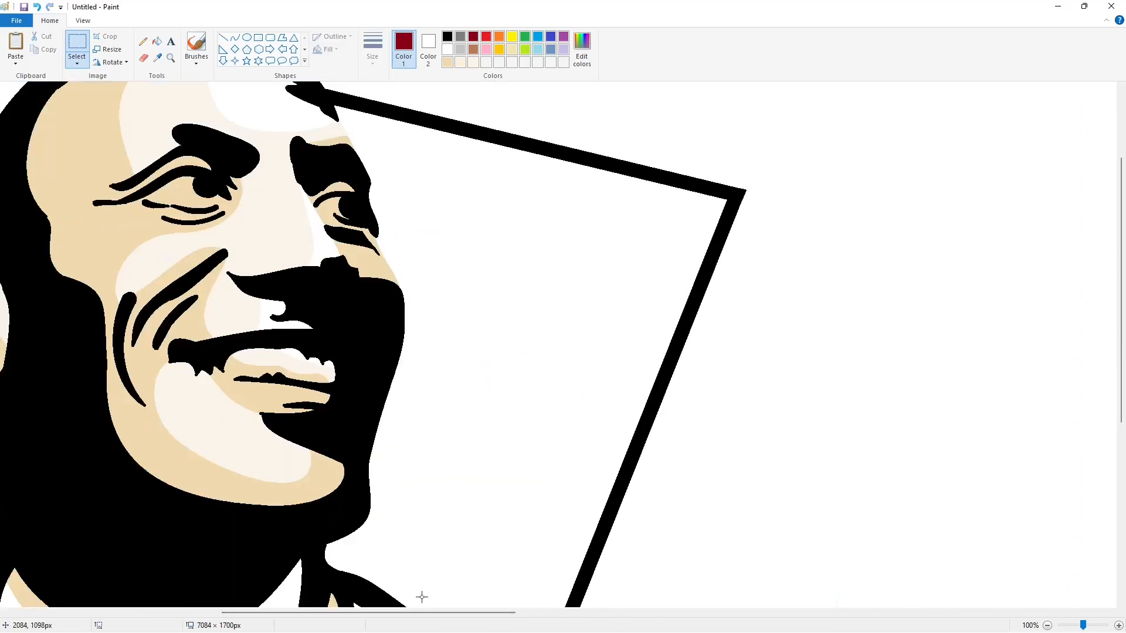
click(1047, 625)
scroll(684, 498, left, 5)
scroll(683, 498, right, 10)
scroll(683, 498, left, 10)
click(156, 41)
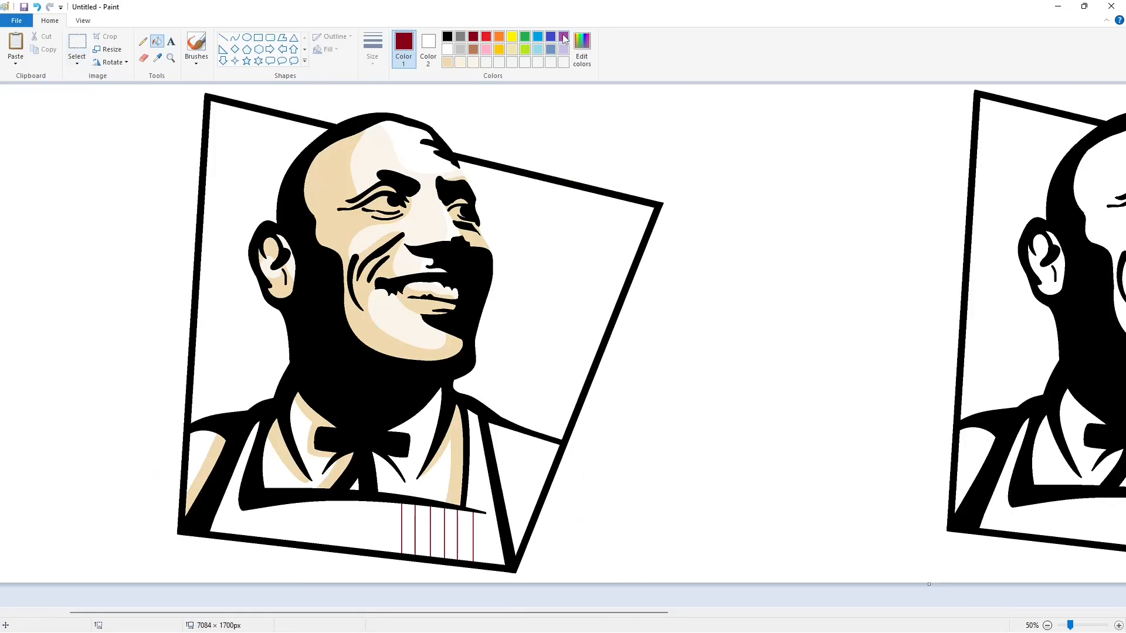
click(563, 36)
click(565, 293)
key(ctrl+z)
Crop the canvas to remove the uncoloured copy, then enlarge it to 3782 × 1774 px around the shaded portrait
click(447, 49)
click(1047, 625)
drag(1042, 210, 400, 249)
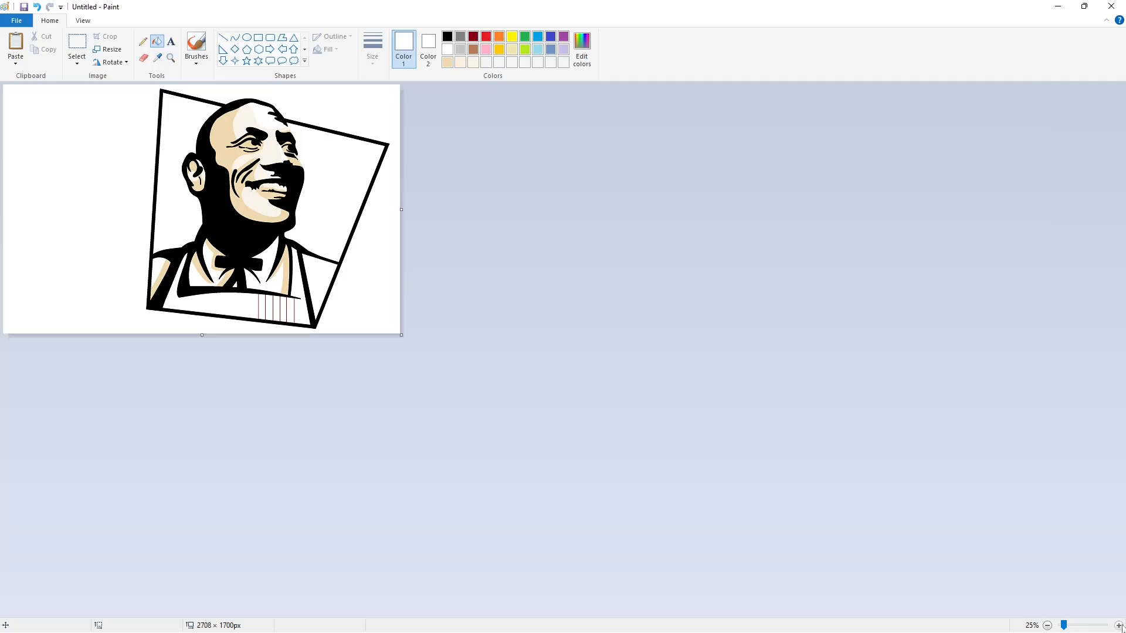
click(1118, 624)
drag(802, 584, 1111, 605)
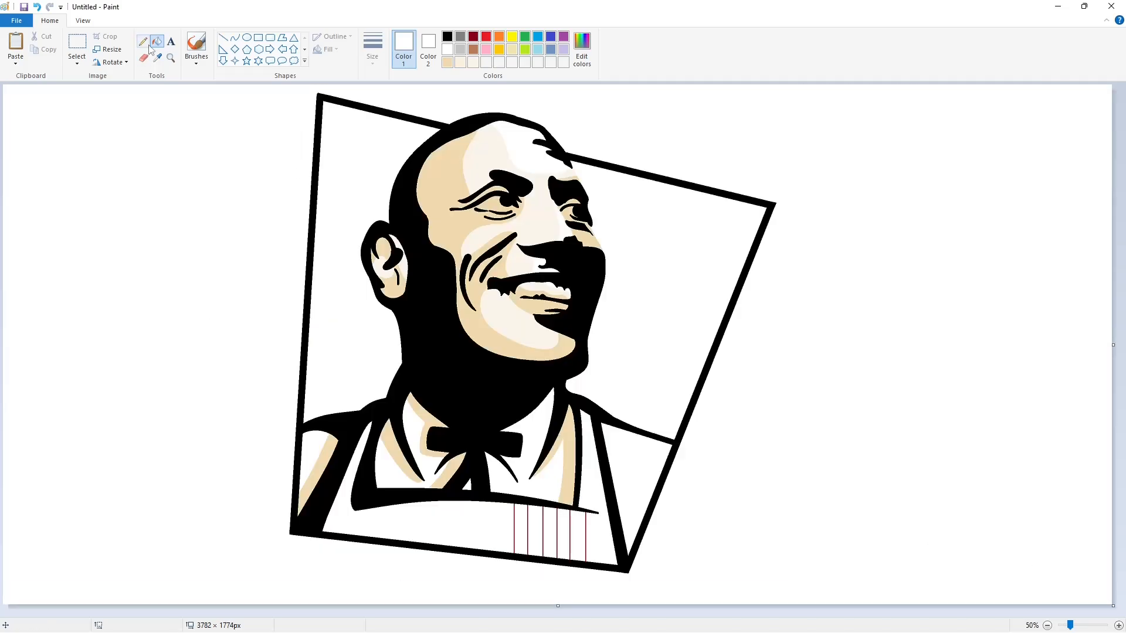
Fill the three alternate stripes between the vertical apron lines with dark red
click(473, 36)
click(520, 527)
click(549, 531)
click(577, 533)
Recolour the three dark red apron stripes purple
click(563, 36)
click(521, 531)
click(550, 532)
click(578, 535)
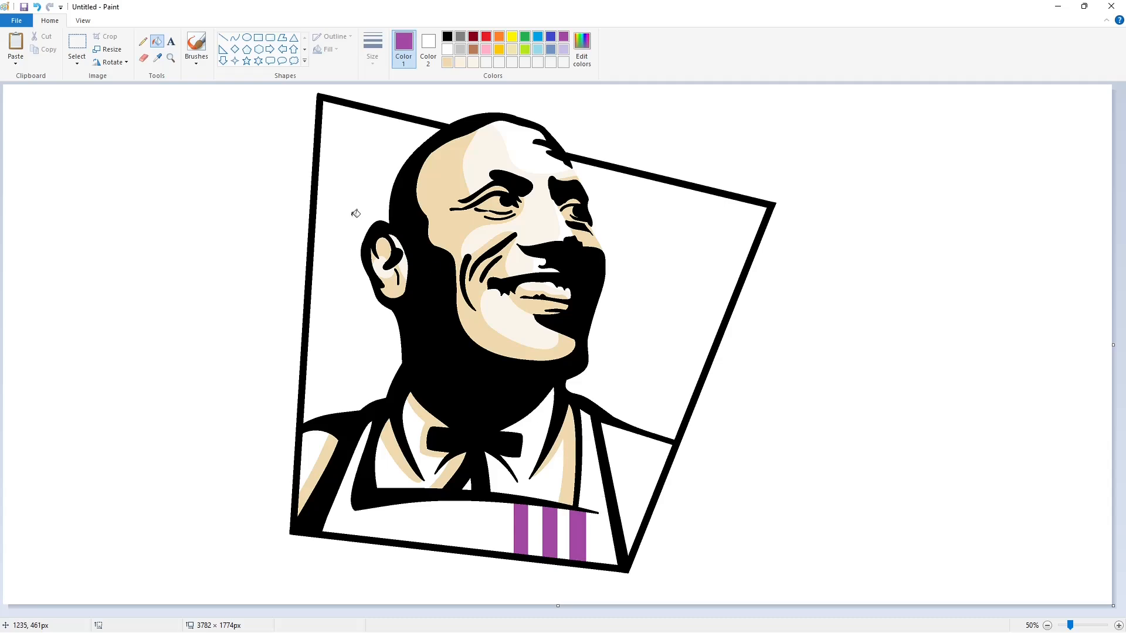
Fill the frame's background on both sides of the head with red
click(486, 37)
click(370, 198)
click(666, 308)
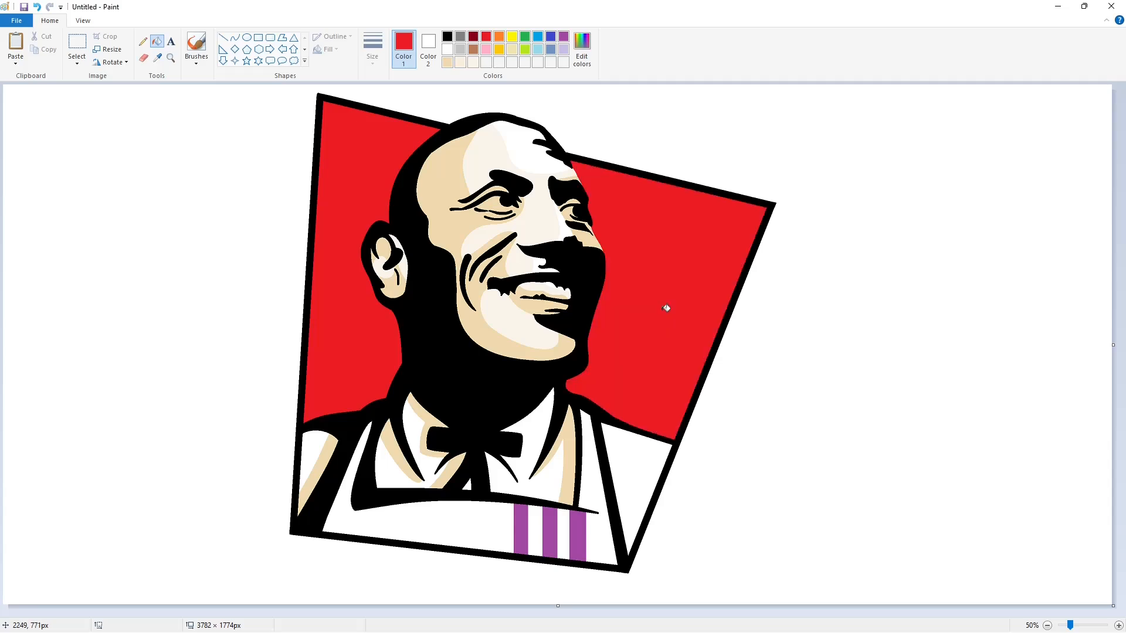
Fill the apron on both sides of the stripes and the gaps between them with red
click(346, 503)
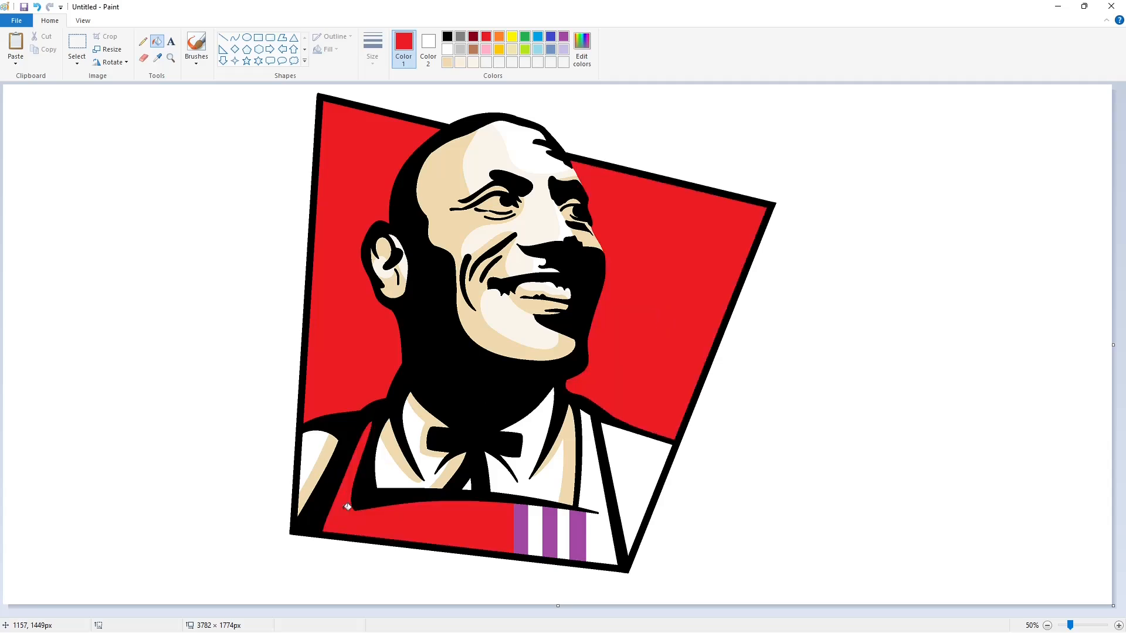
click(534, 528)
click(564, 530)
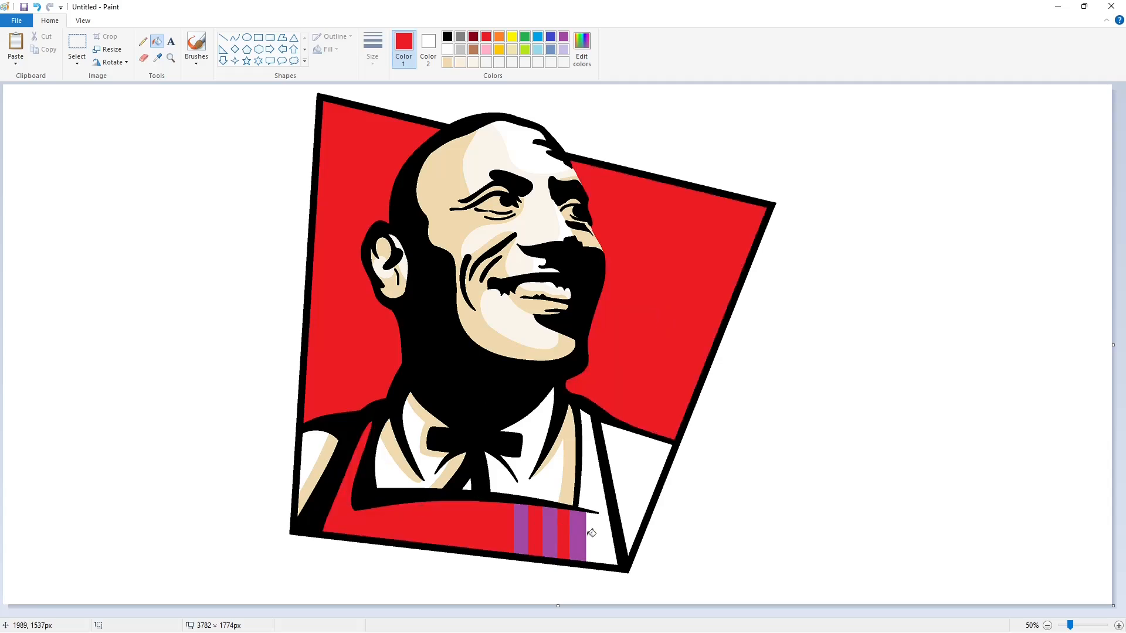
click(602, 538)
Recolour the three purple apron stripes white
click(447, 50)
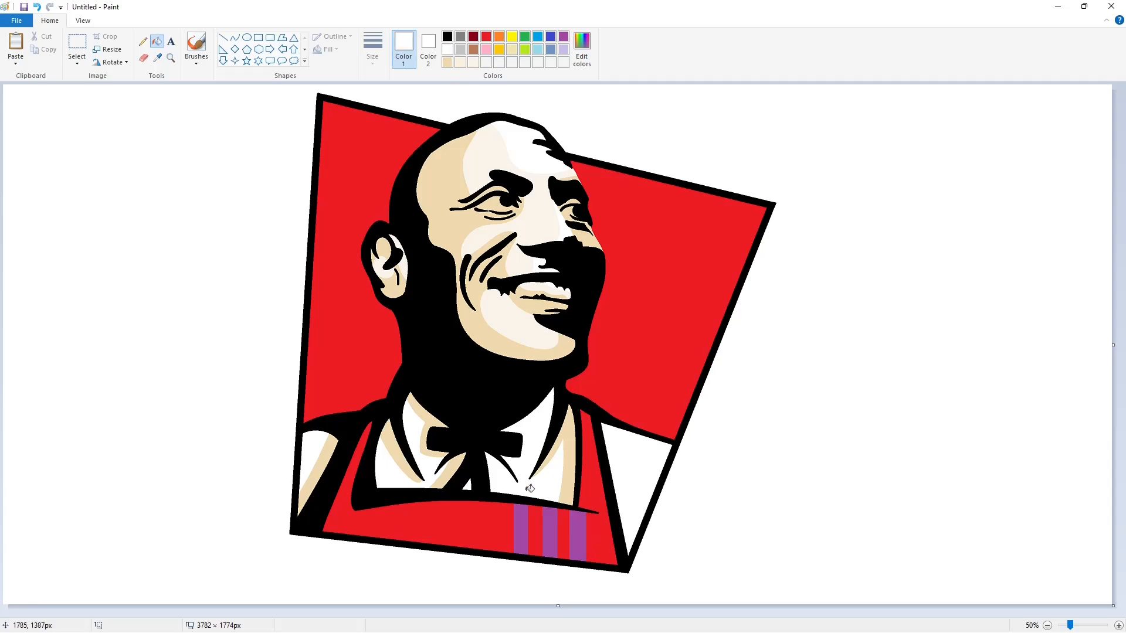
click(525, 513)
click(555, 522)
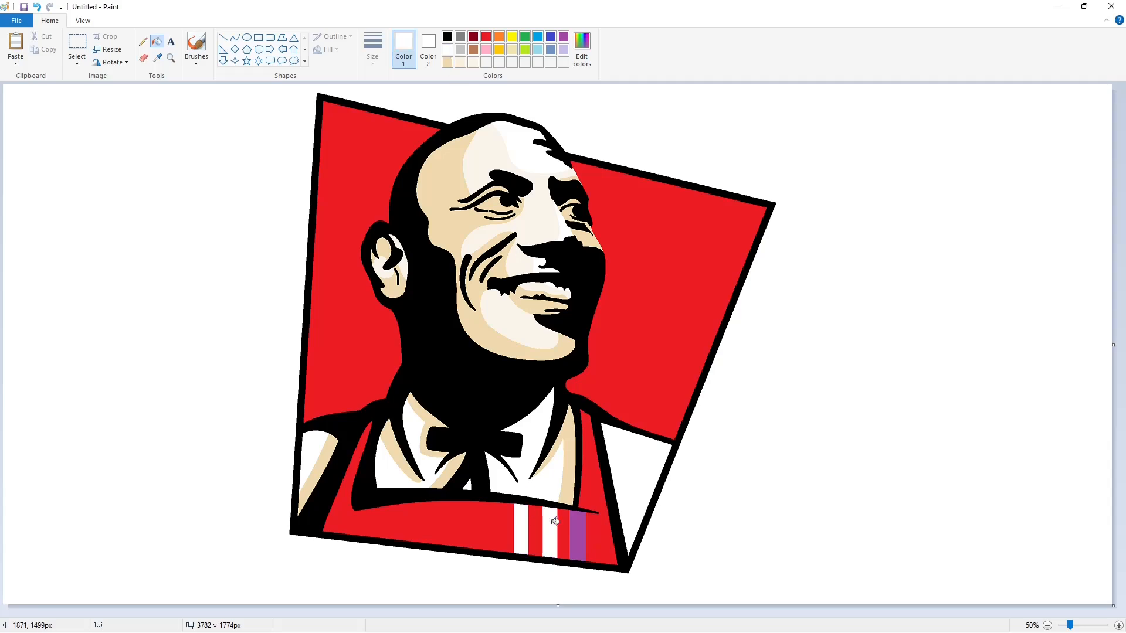
click(576, 528)
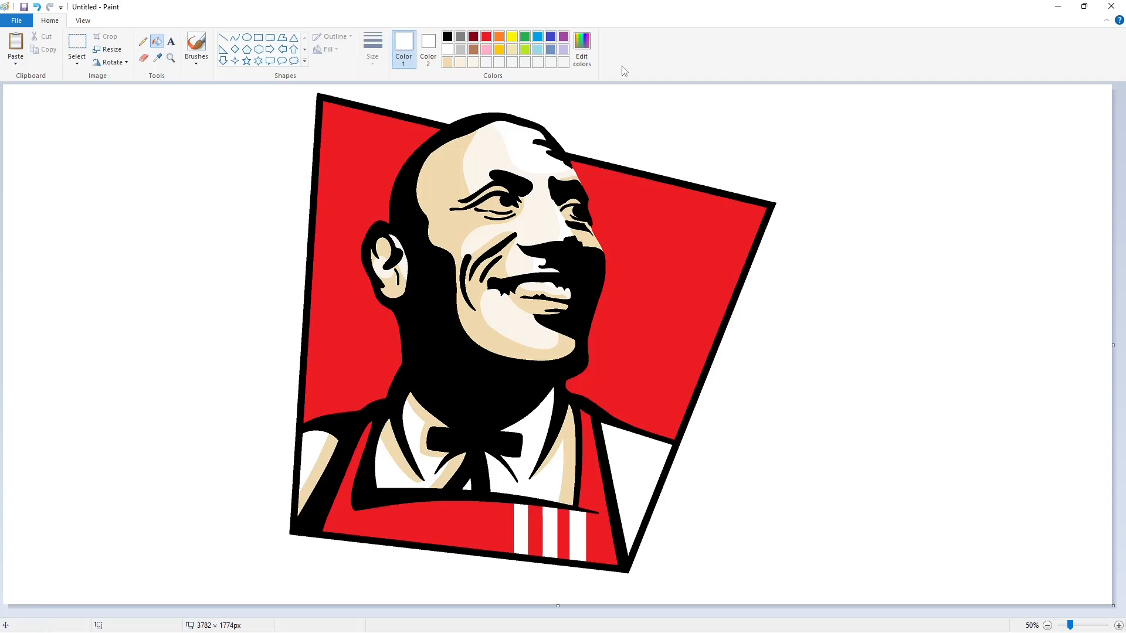